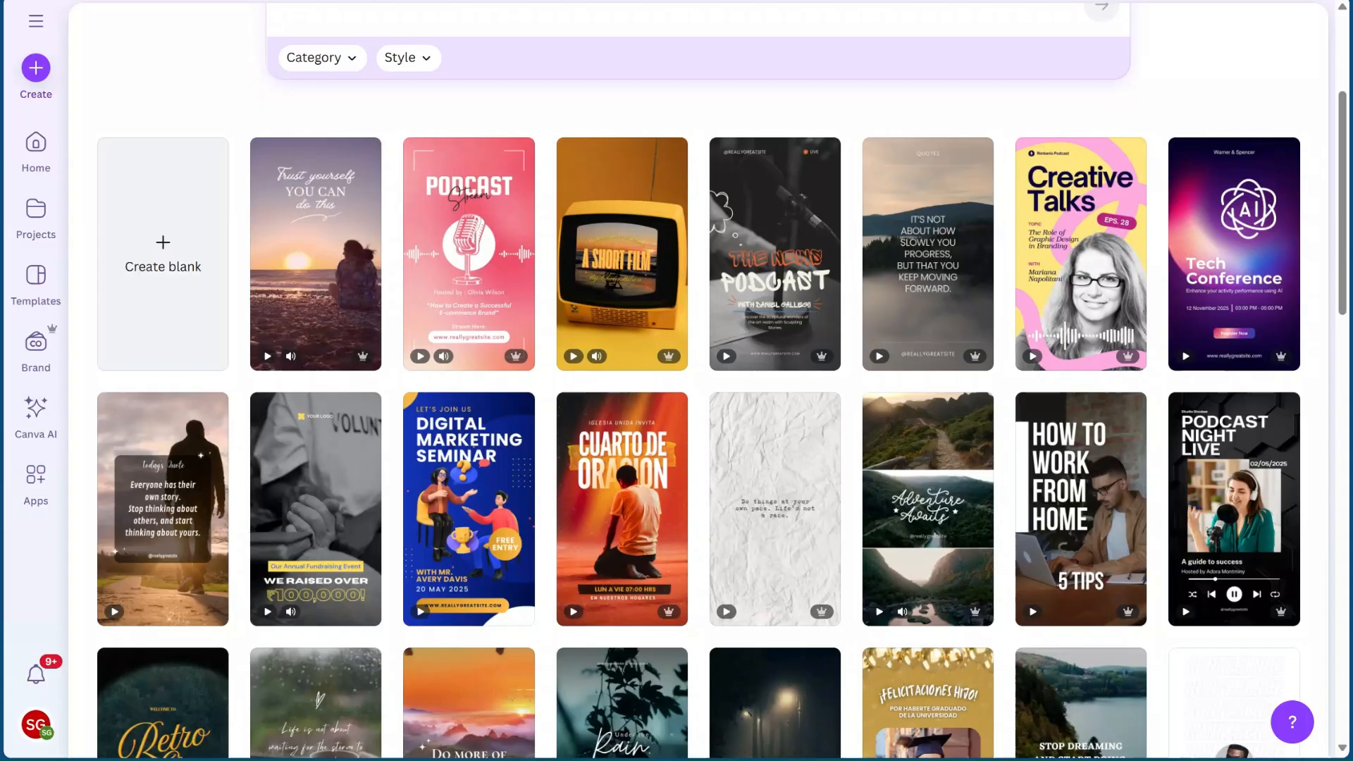
Create a new blank design from the mobile video template results
scroll(413, 127, up, 4)
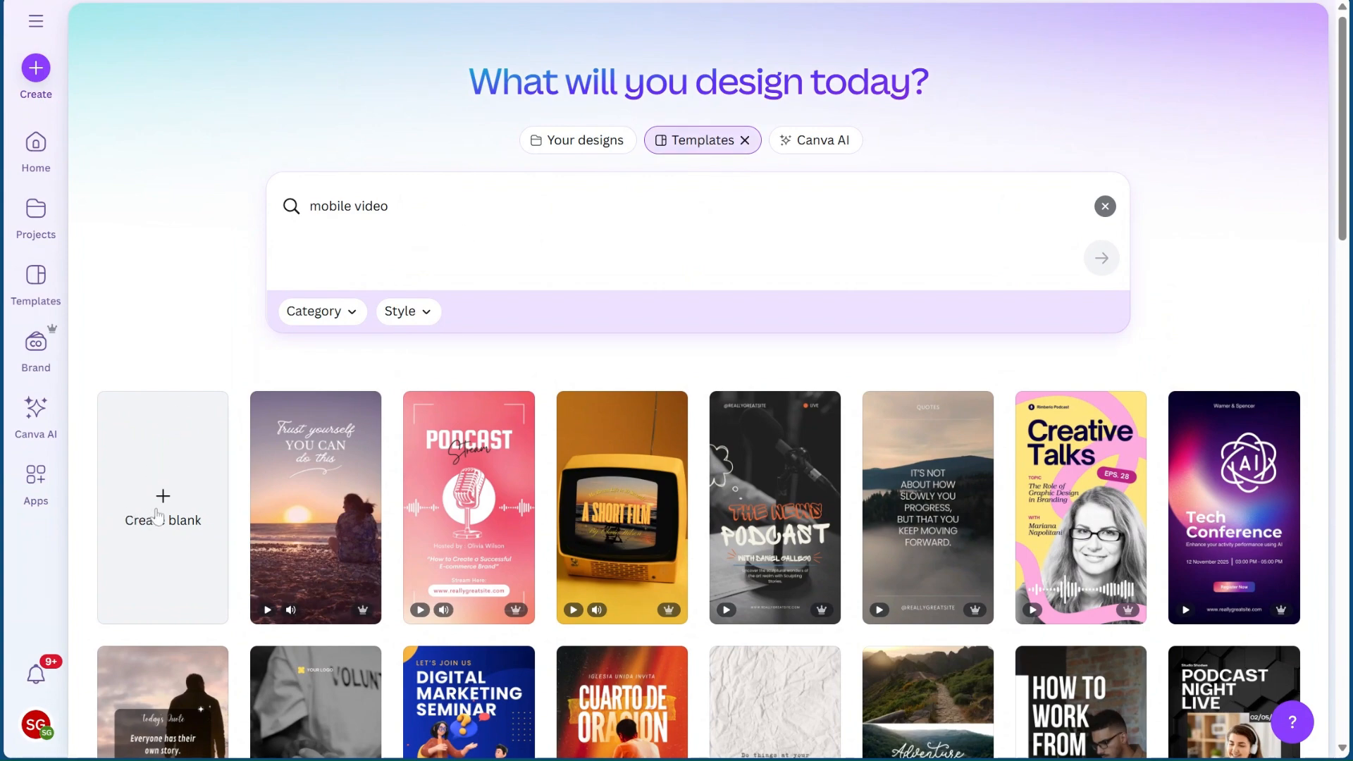
click(160, 482)
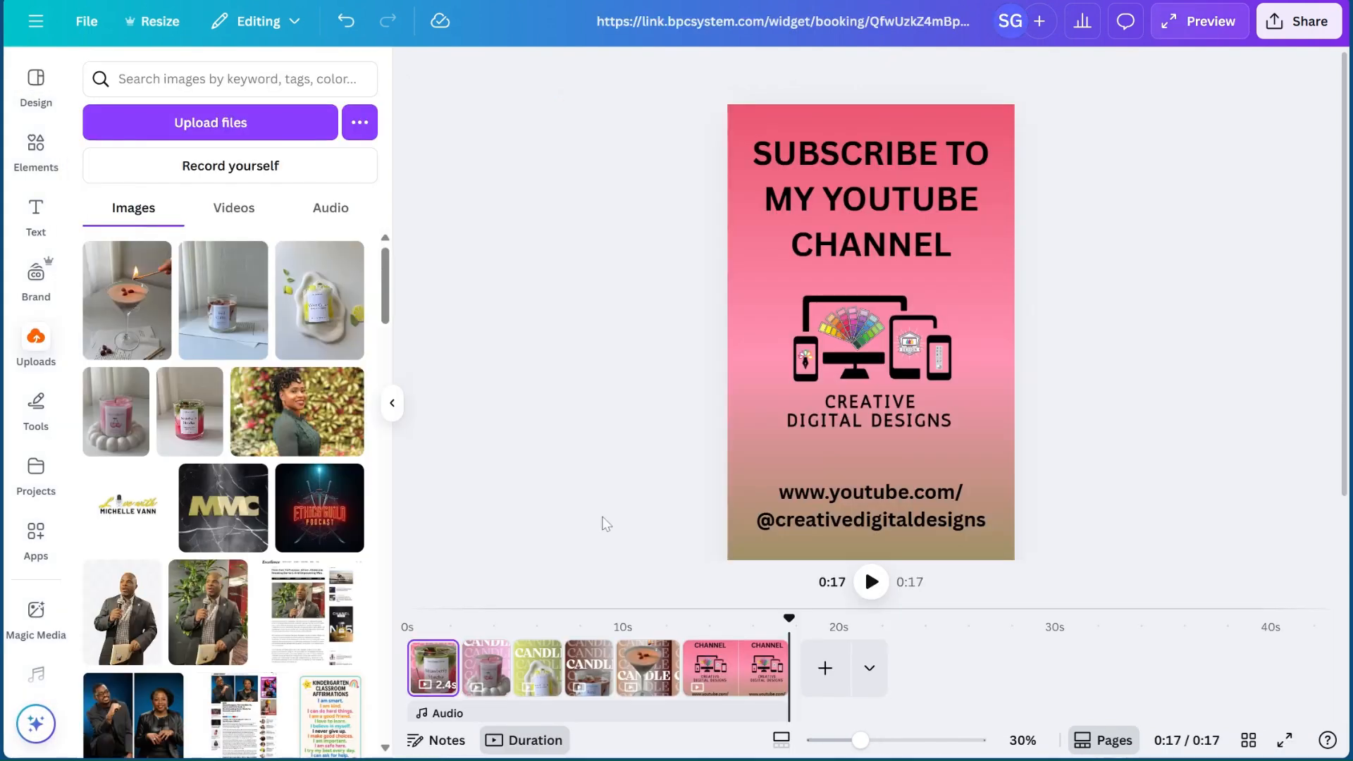
Preview the finished candle video from its beginning to the closing subscribe page
drag(790, 618, 406, 618)
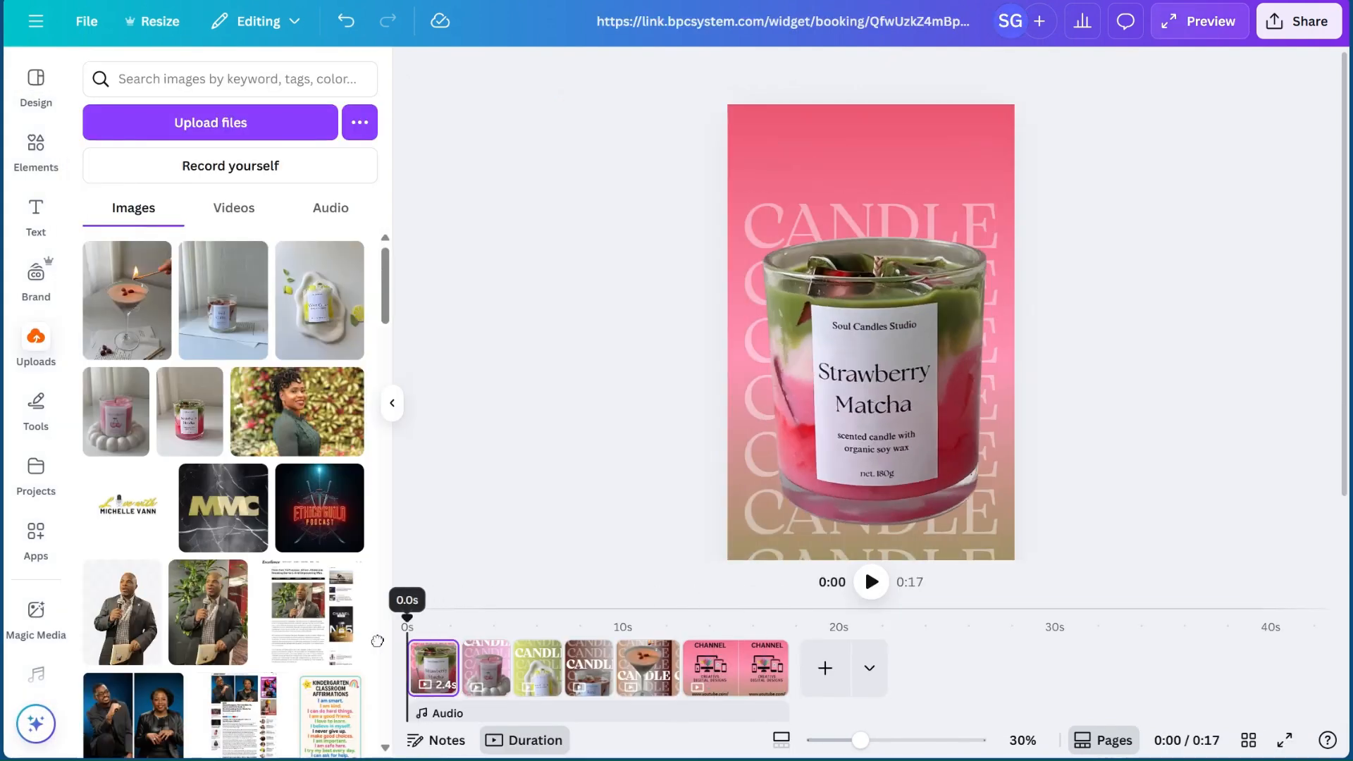
click(1207, 26)
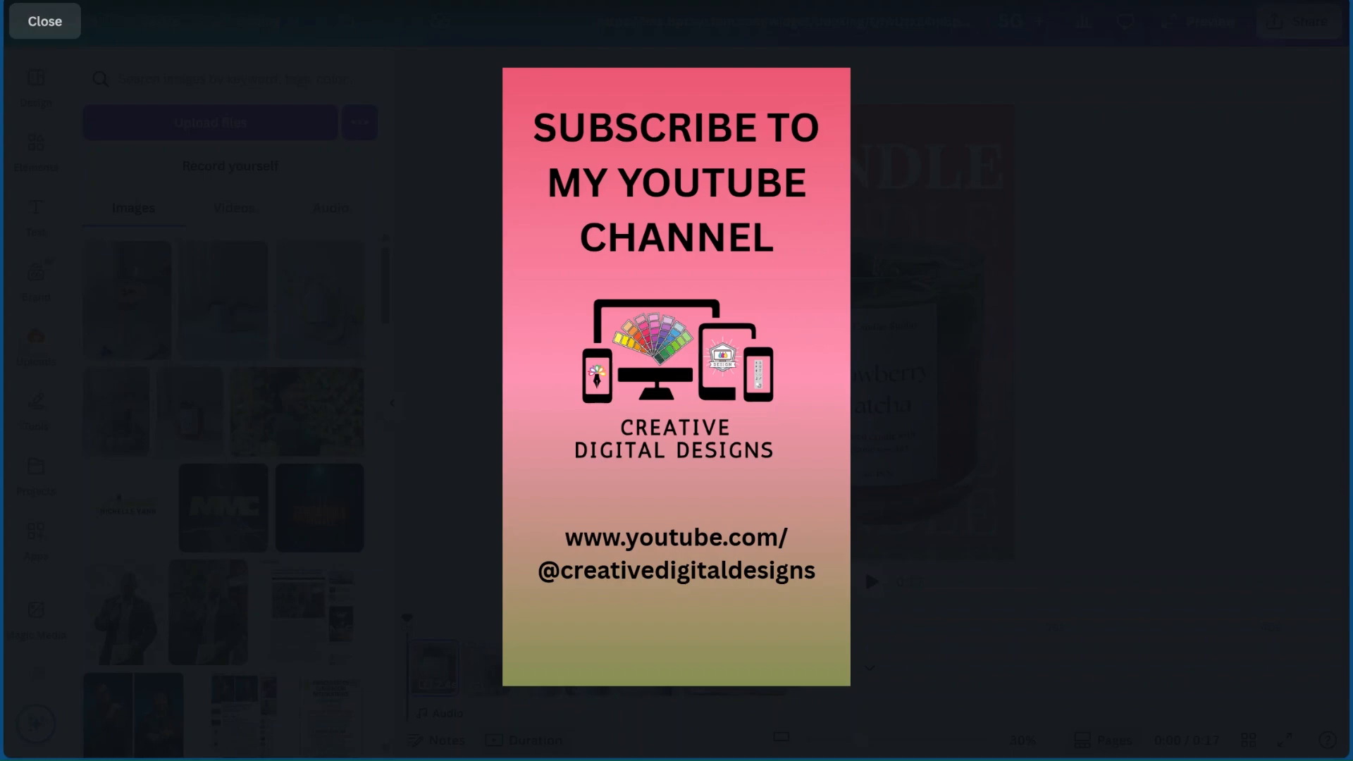
click(952, 267)
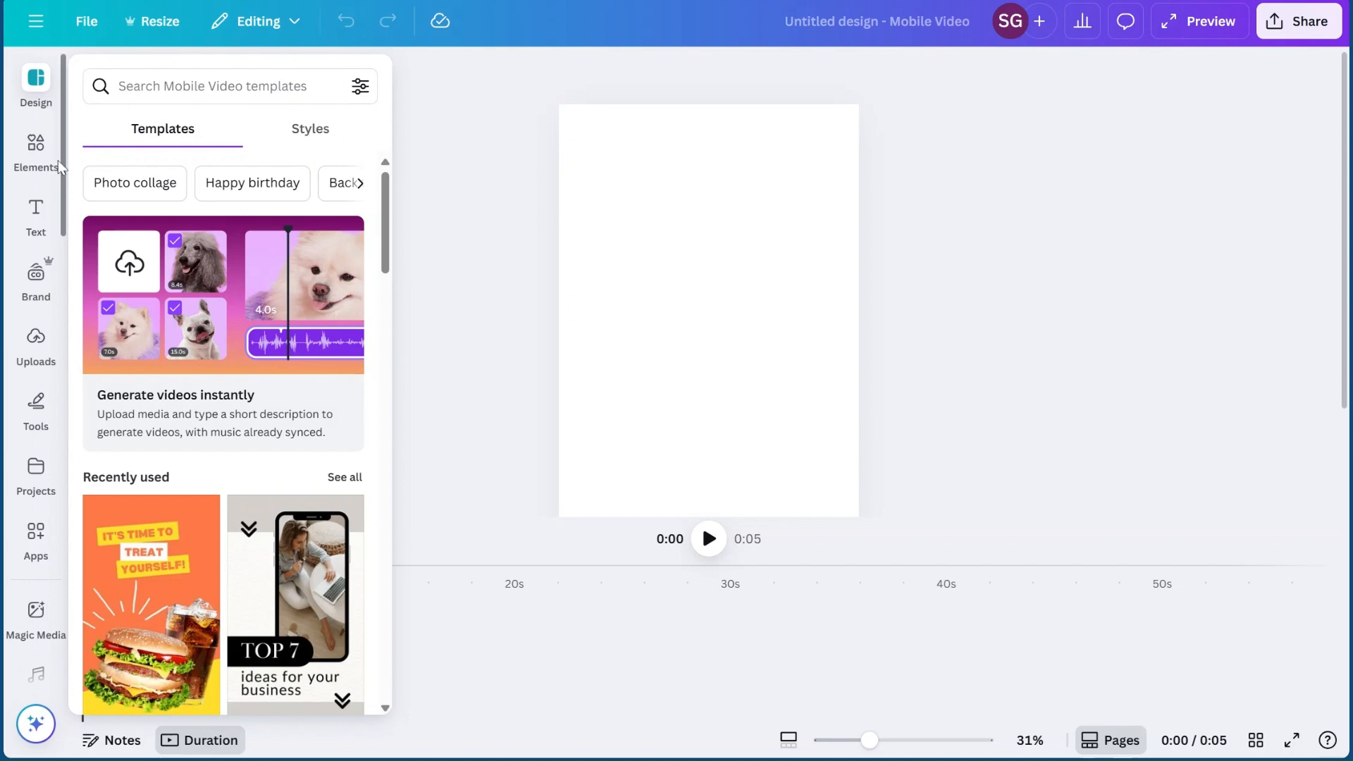
Place the uploaded Strawberry Matcha candle photo on the blank page and remove its background
click(586, 171)
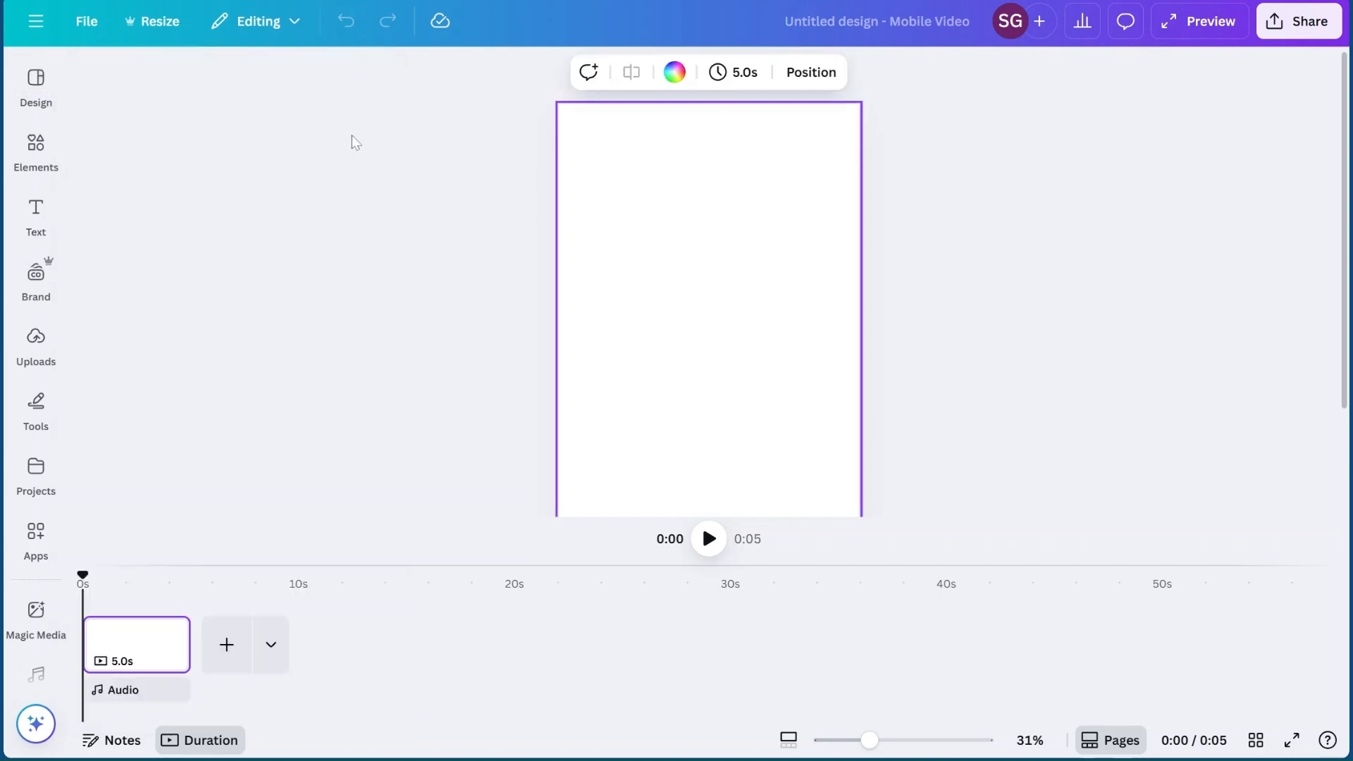
click(675, 72)
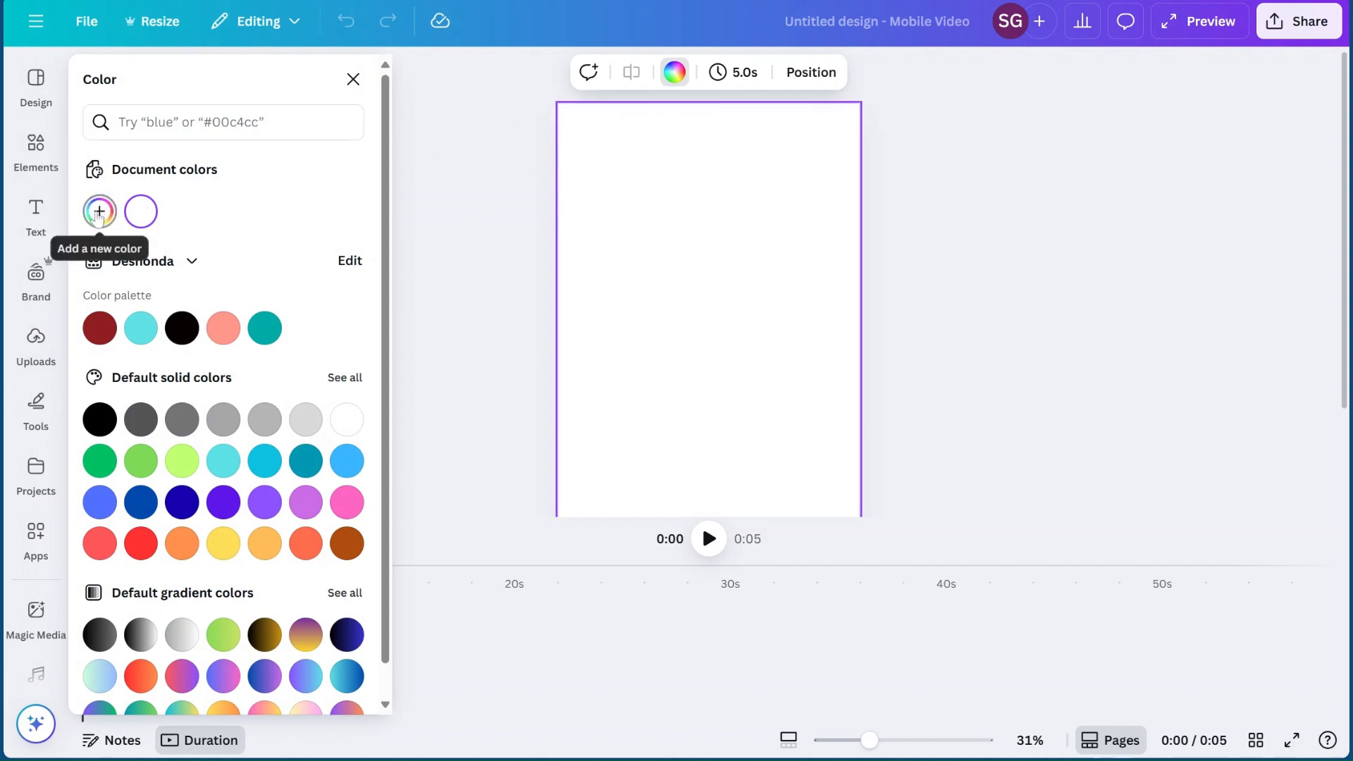
click(36, 342)
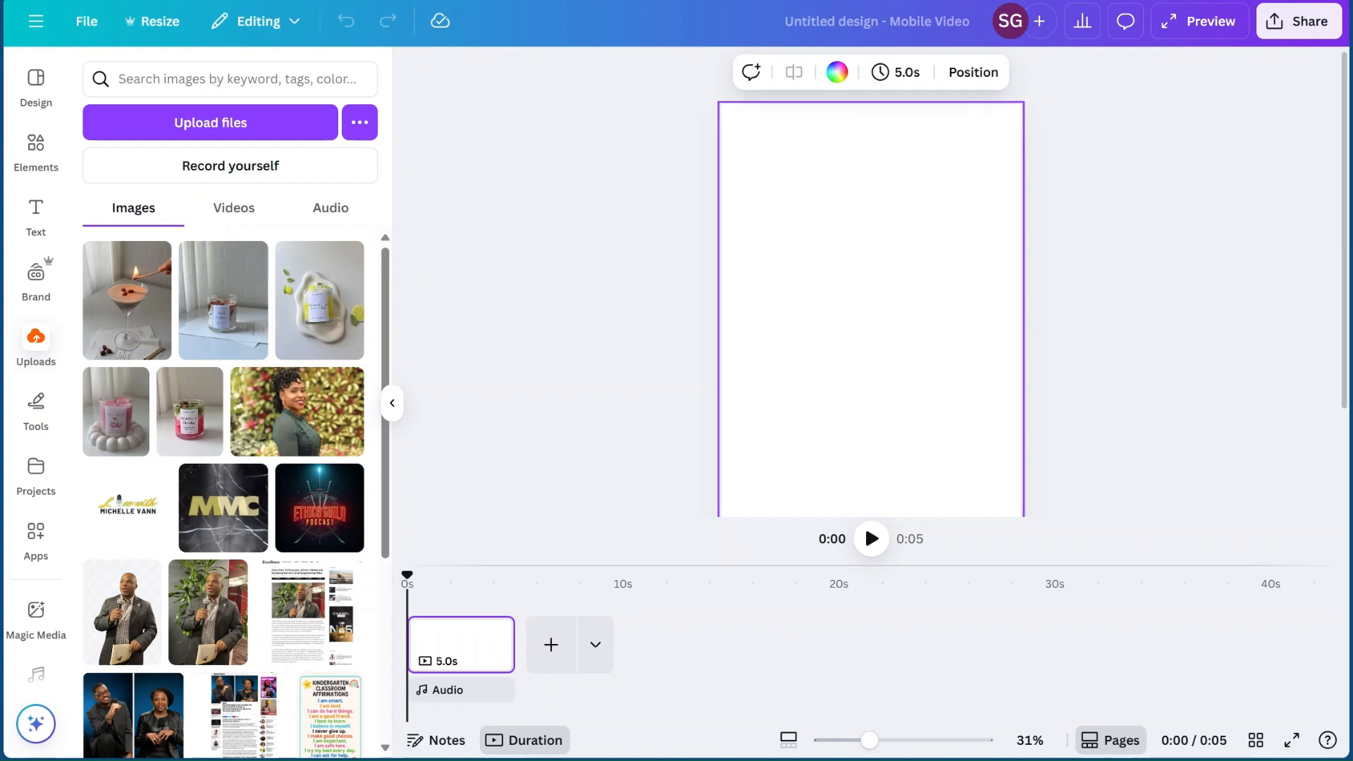
click(183, 441)
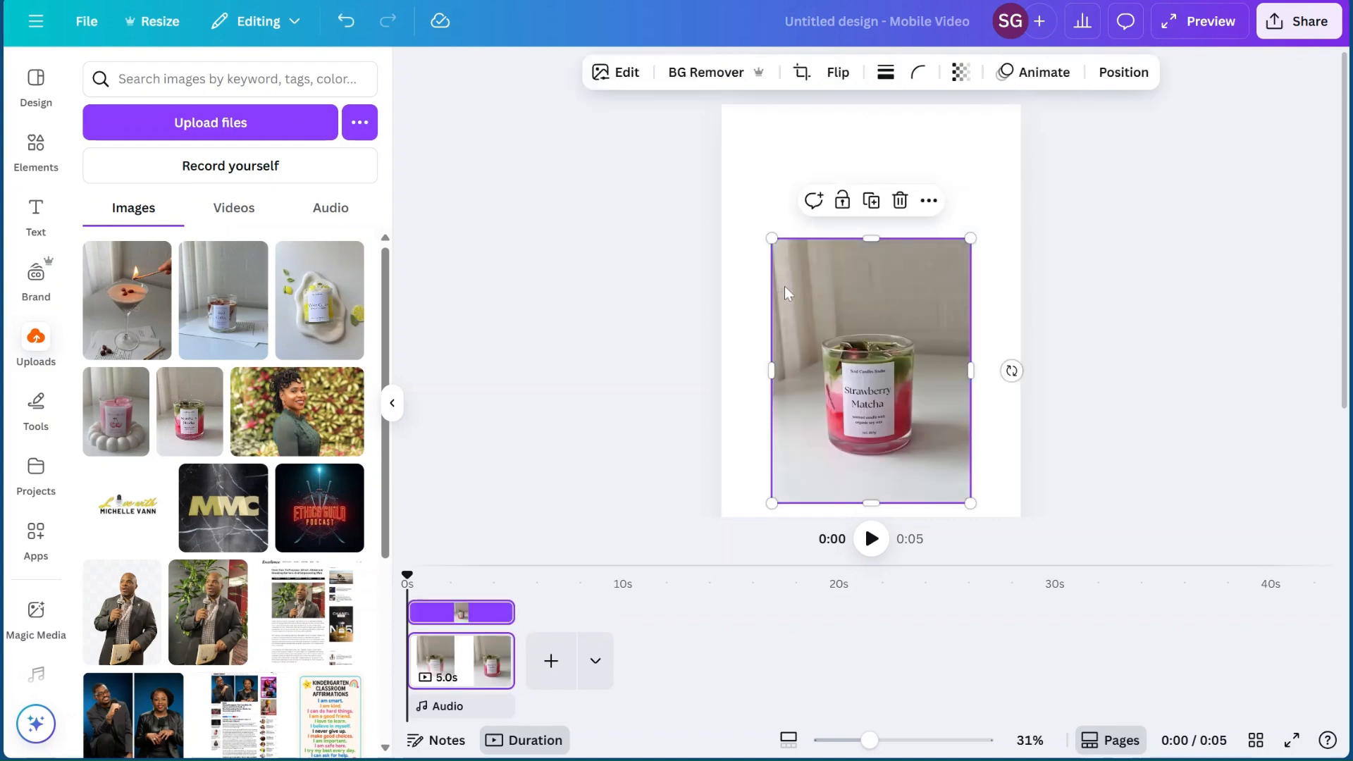
click(675, 71)
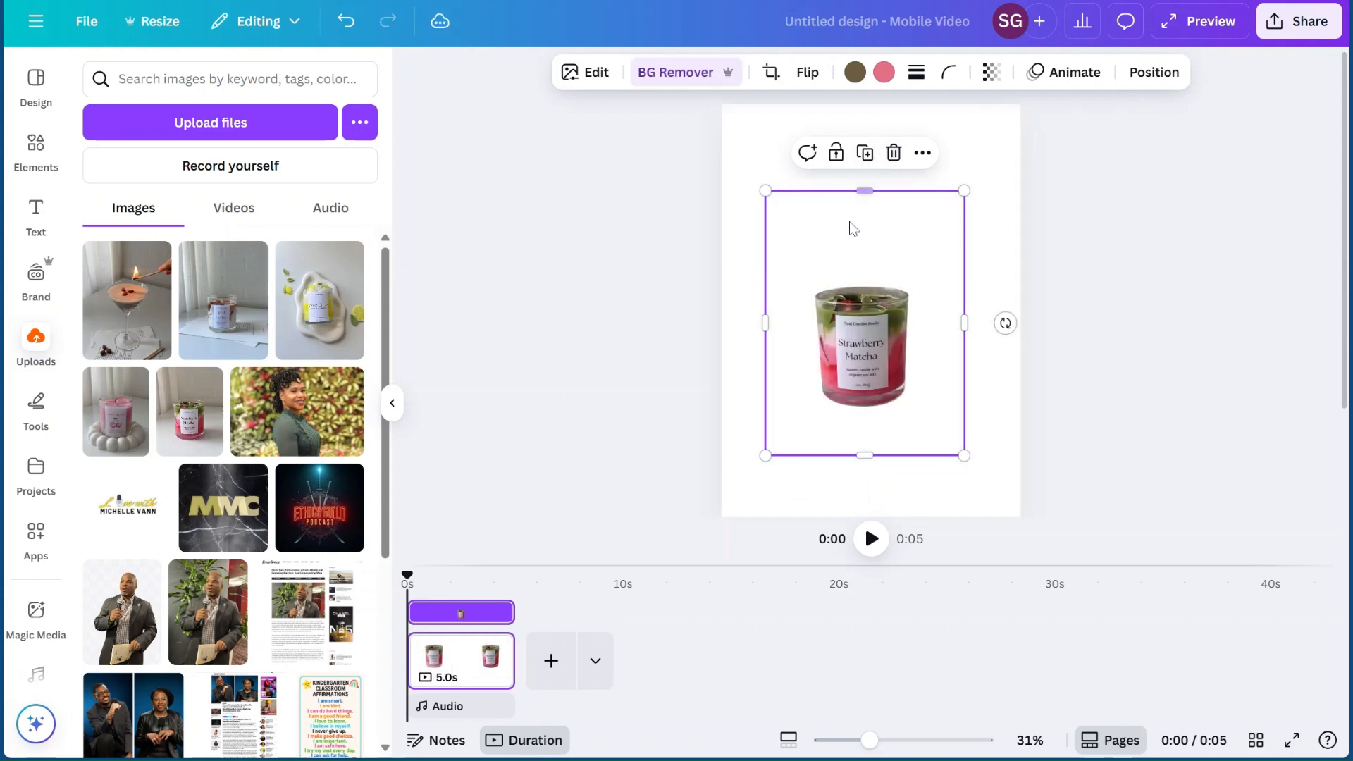
Crop the empty space around the candle cutout on all four sides
drag(866, 191, 874, 240)
mouse_move(853, 445)
mouse_down()
mouse_move(840, 432)
mouse_move(855, 426)
mouse_up()
drag(965, 319, 942, 321)
drag(789, 326, 808, 324)
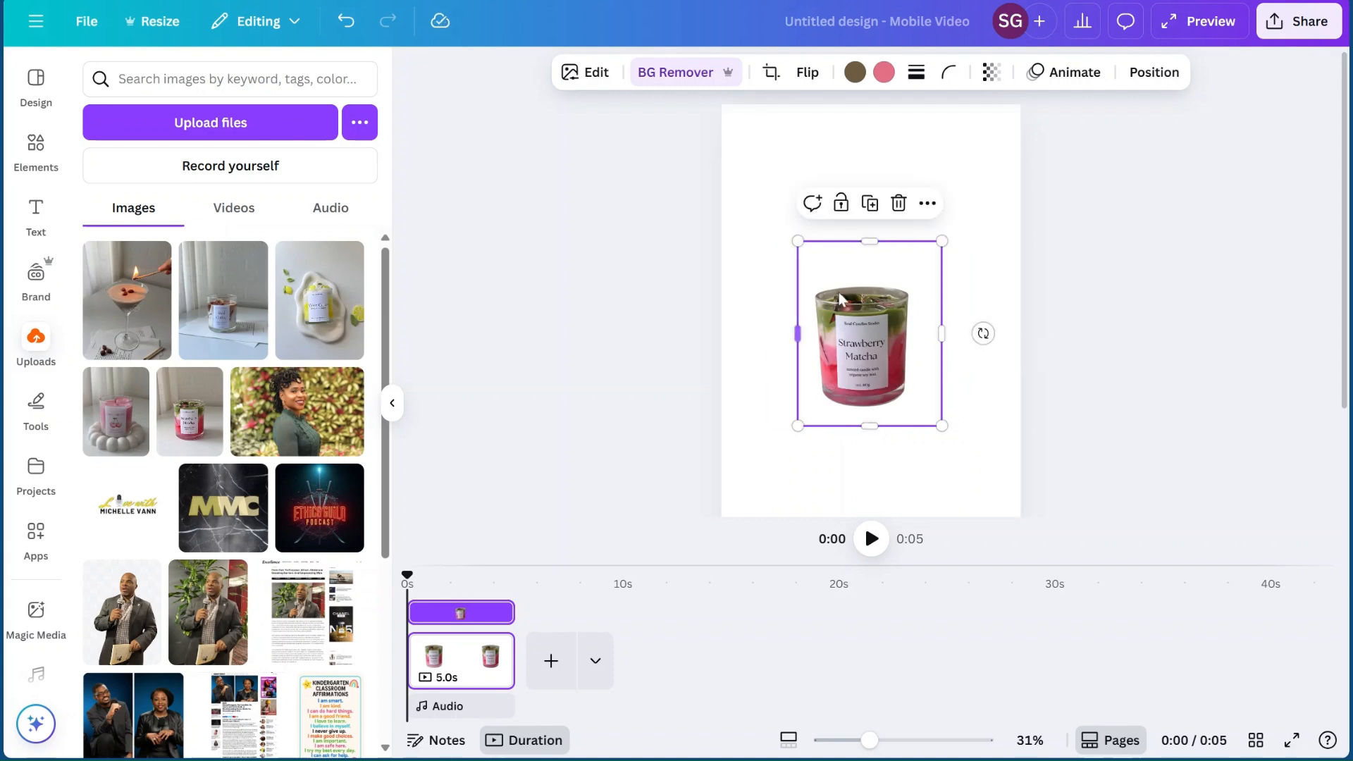
drag(883, 245, 877, 265)
Give the page a gradient background and sample its first colour from the candle's red, #D42132
click(749, 163)
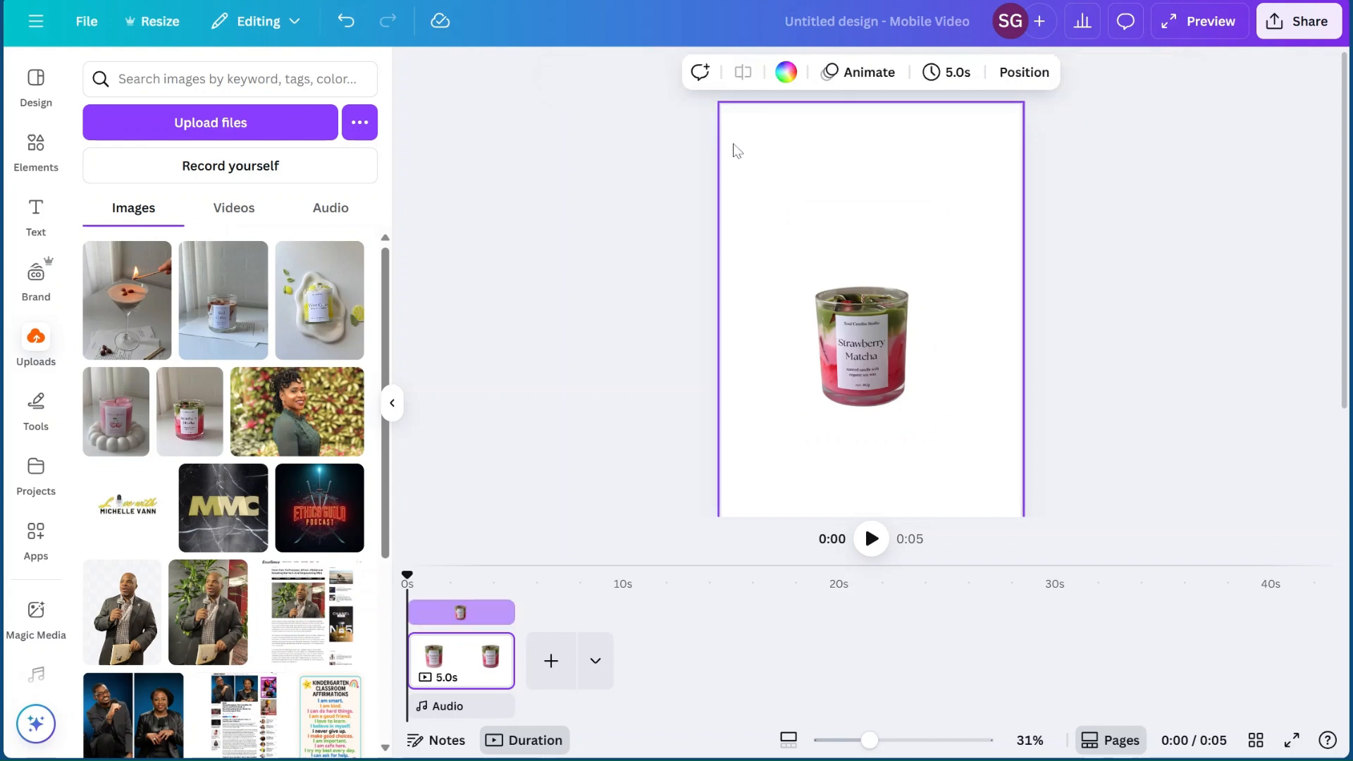
click(786, 71)
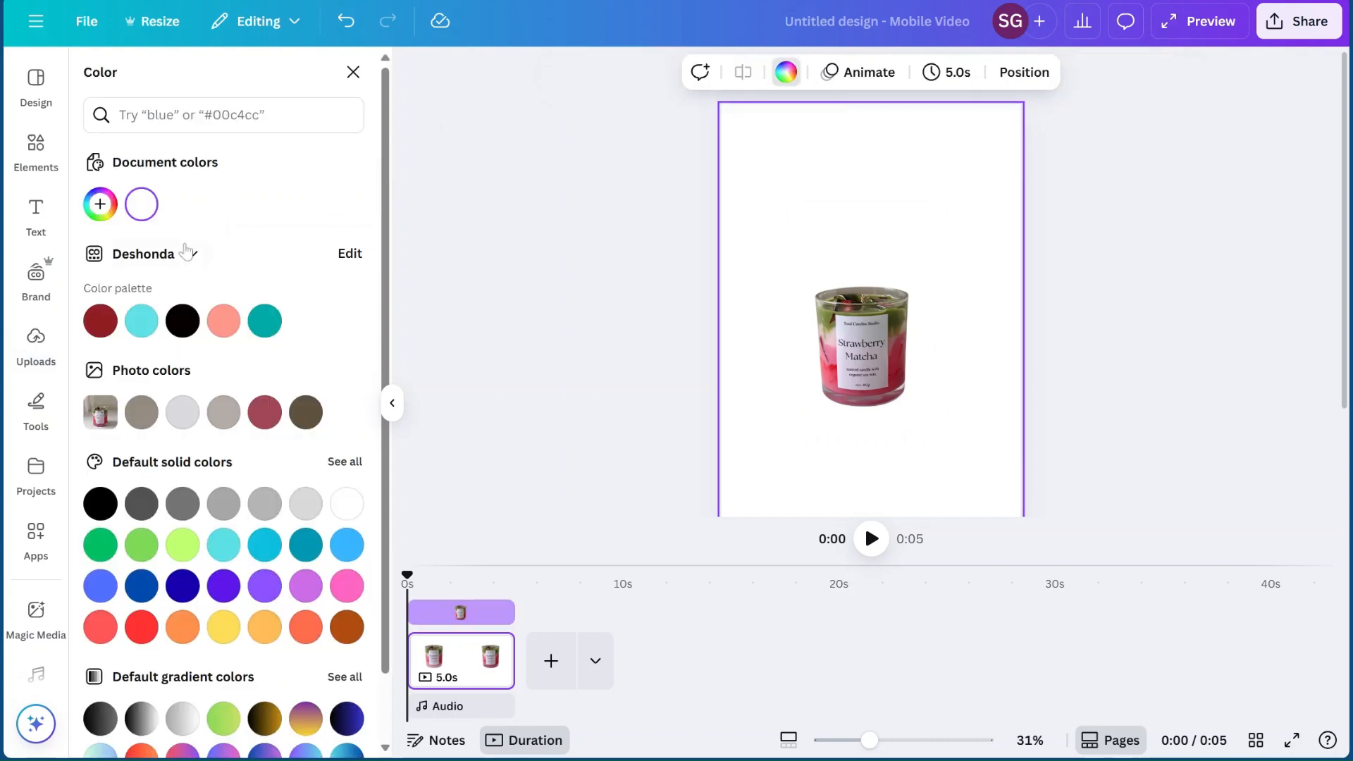
click(101, 207)
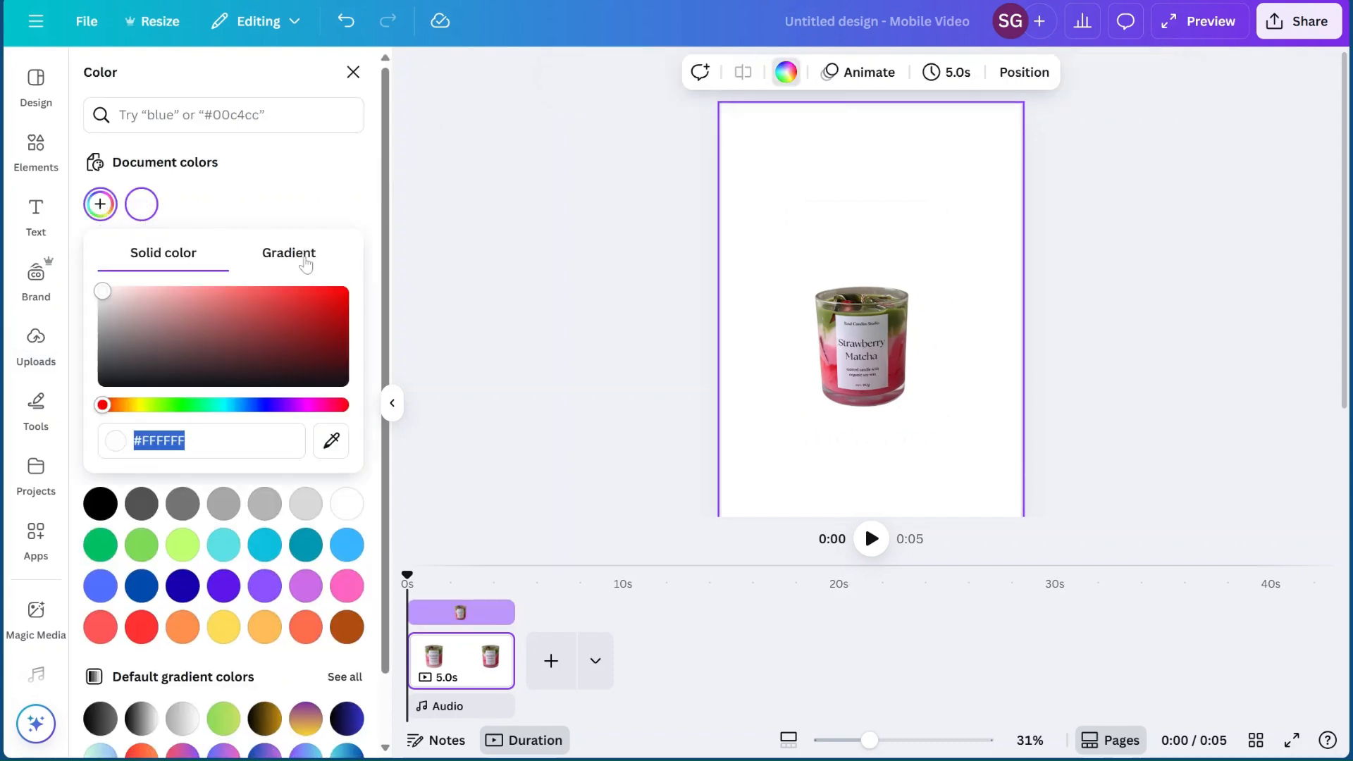
click(309, 262)
click(117, 335)
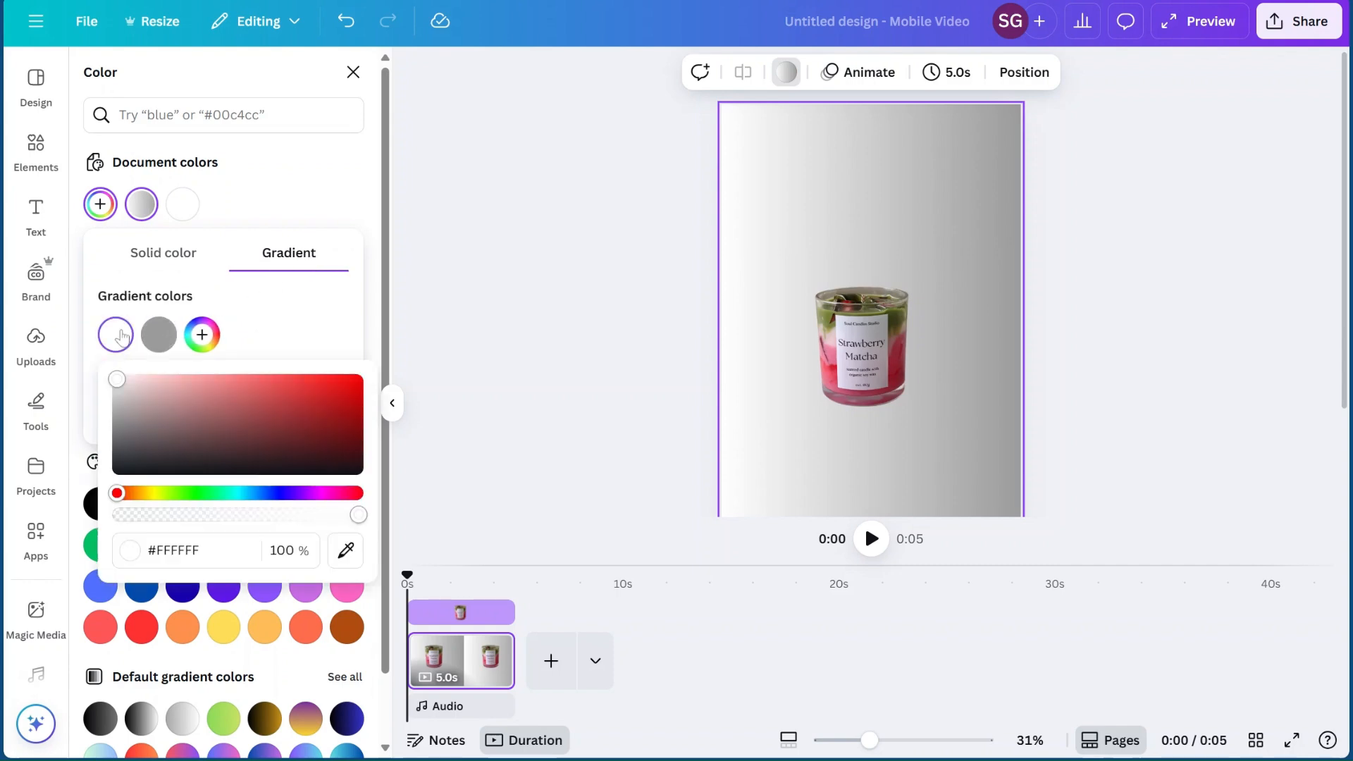
click(345, 549)
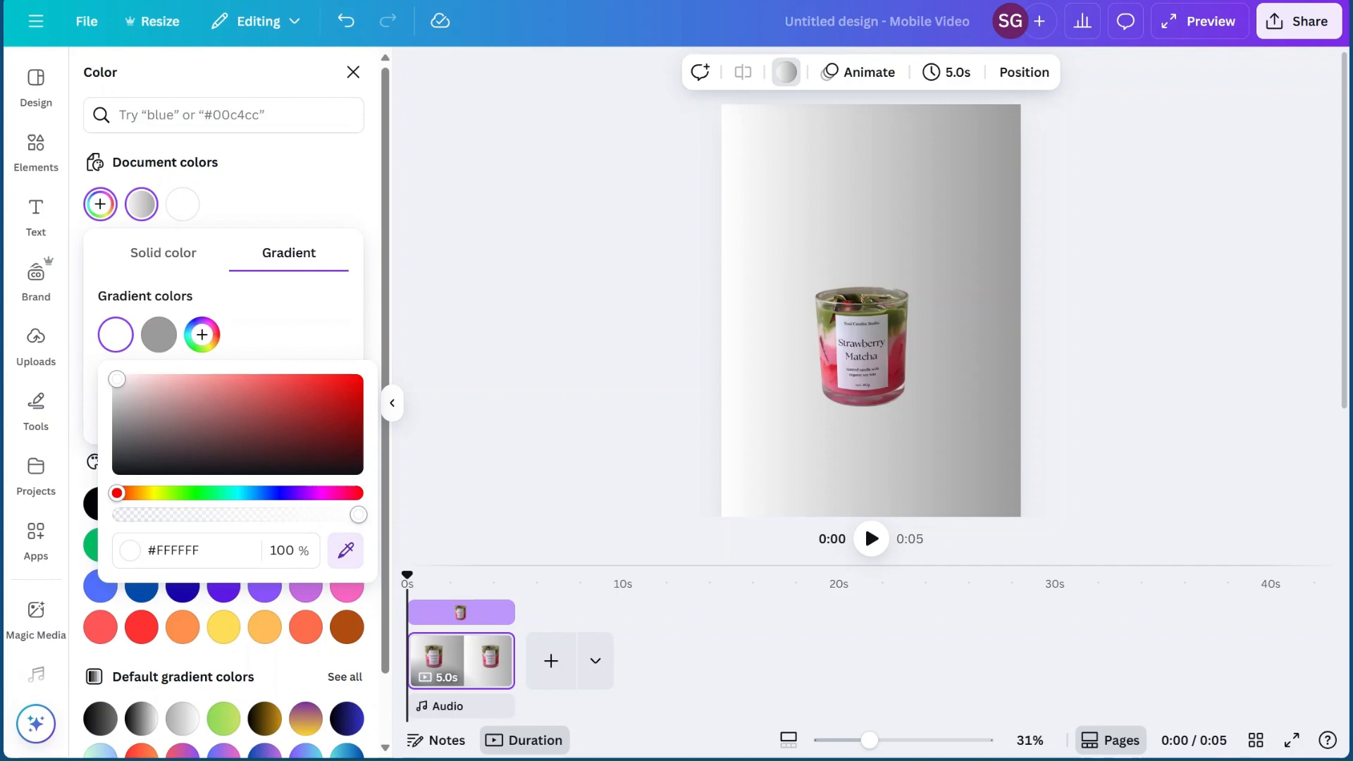
click(842, 381)
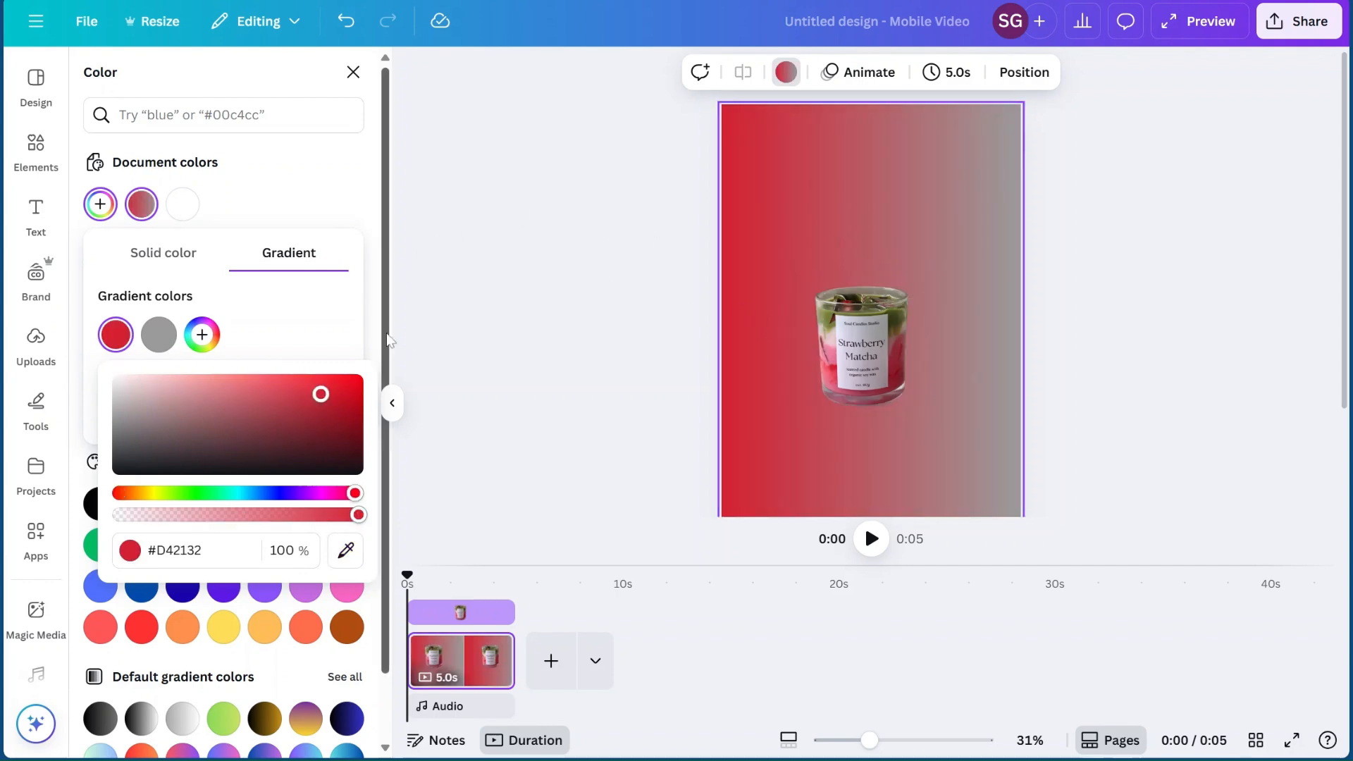
Sample the candle's pink #E57394 as the second gradient colour and add white #FFFFFF as the third
click(159, 334)
click(386, 553)
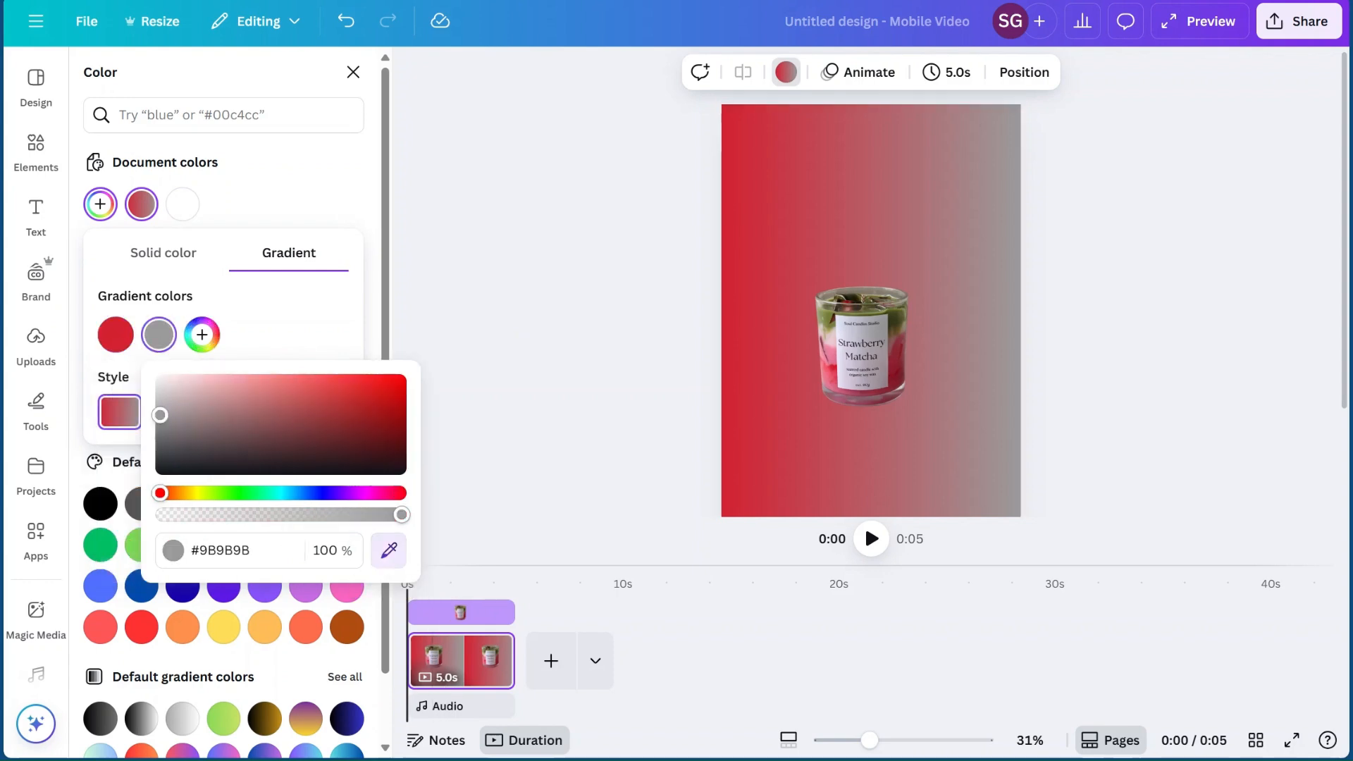
click(830, 358)
click(208, 338)
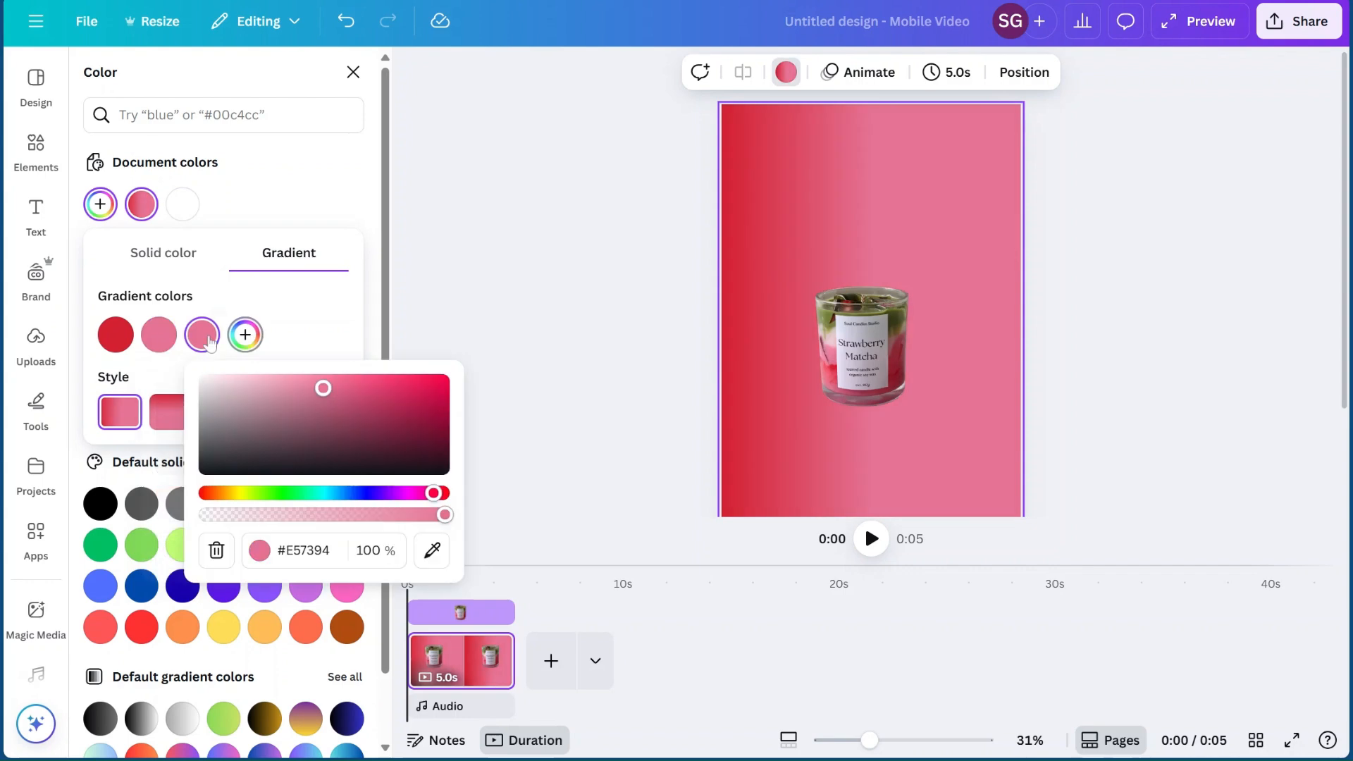
drag(337, 396, 177, 381)
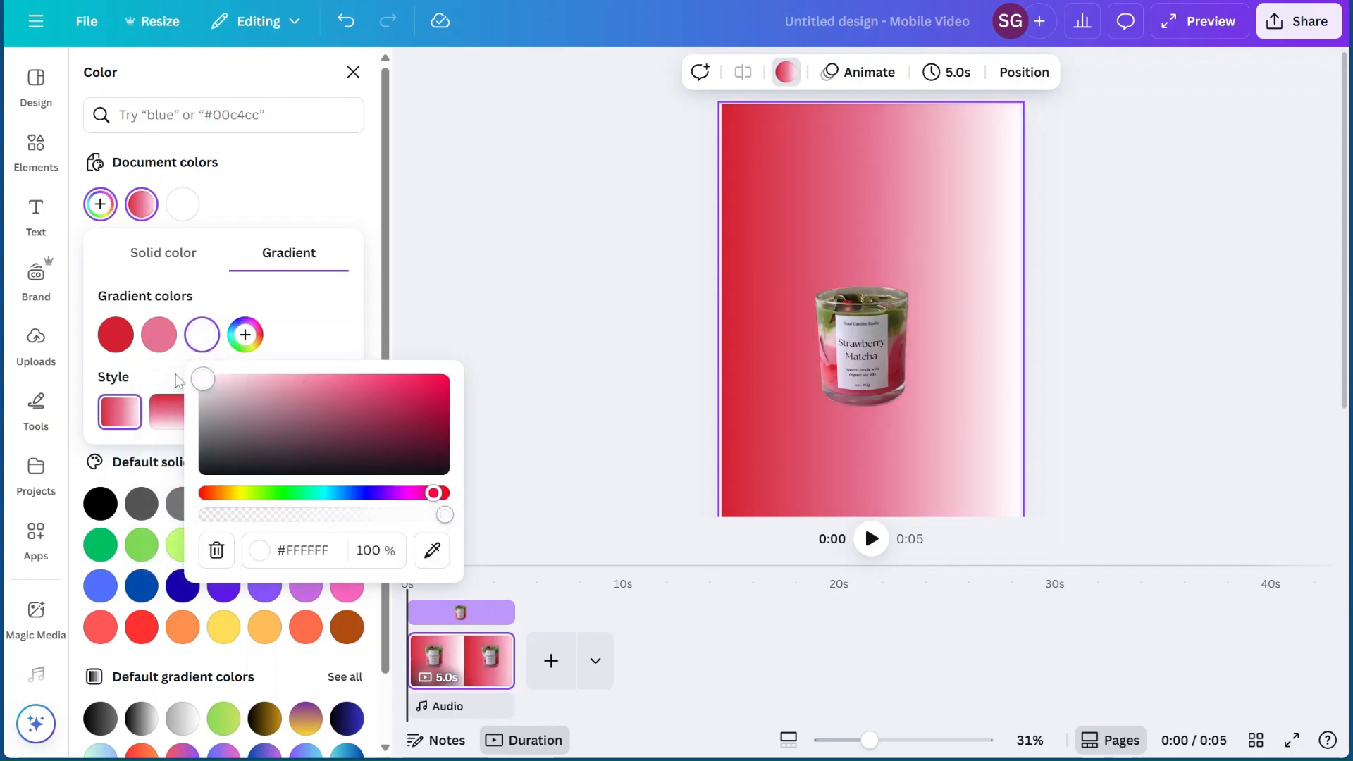
Add a fourth gradient colour to the background, sampling the olive green from the candle
click(245, 334)
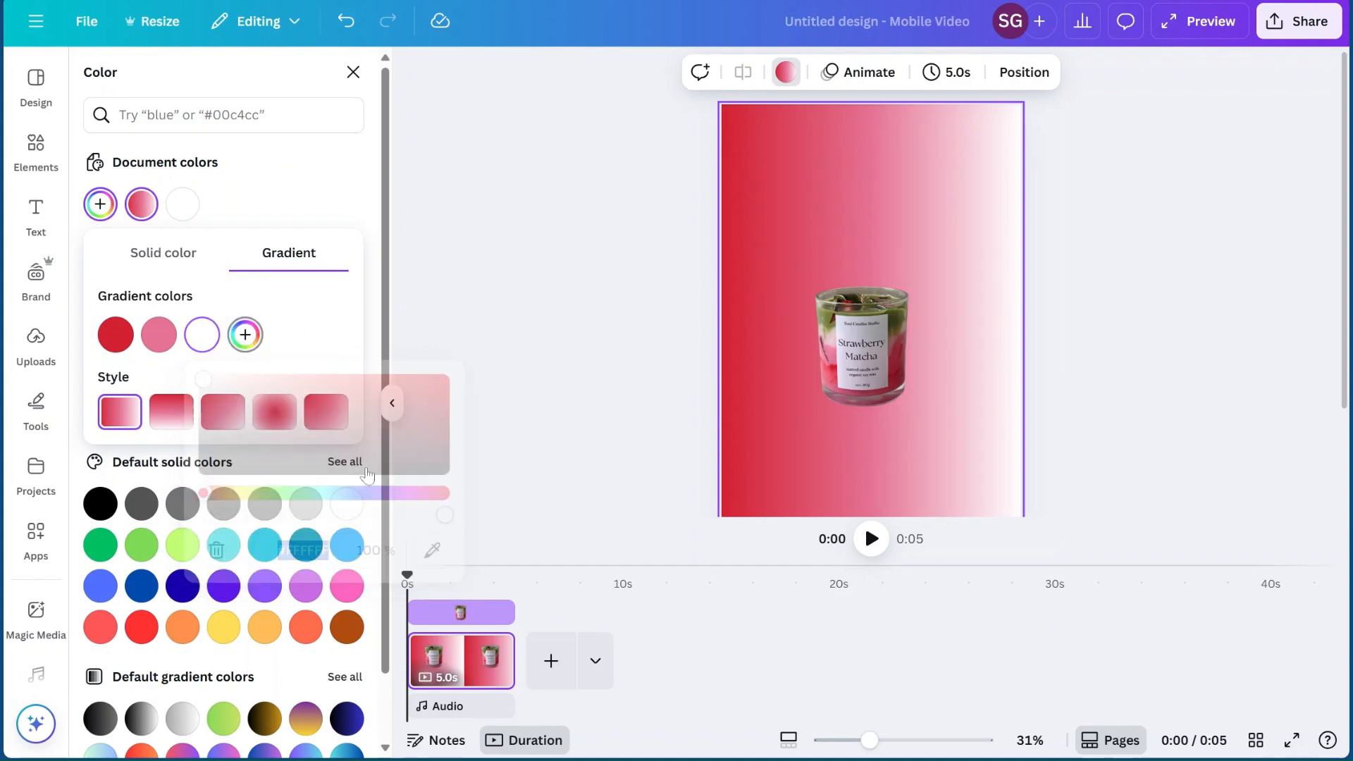
click(475, 550)
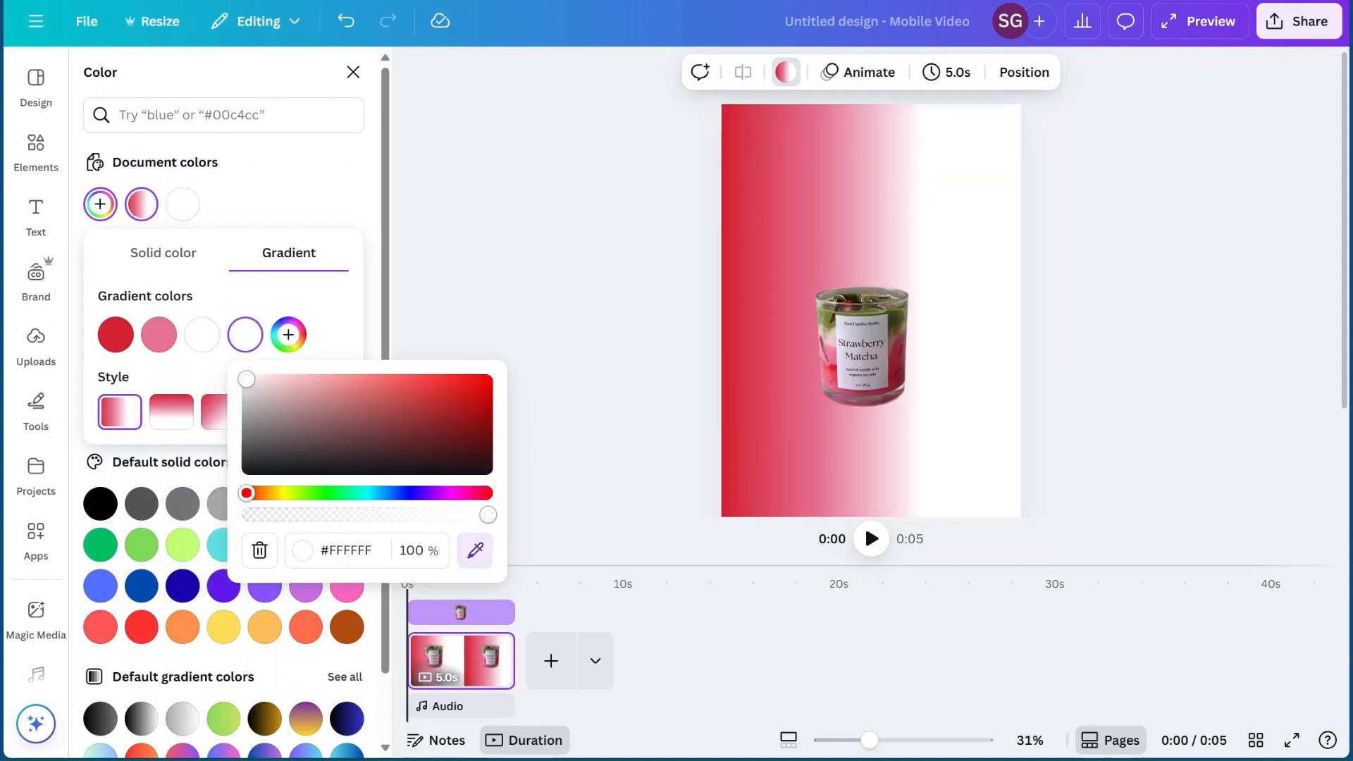
click(832, 324)
click(613, 238)
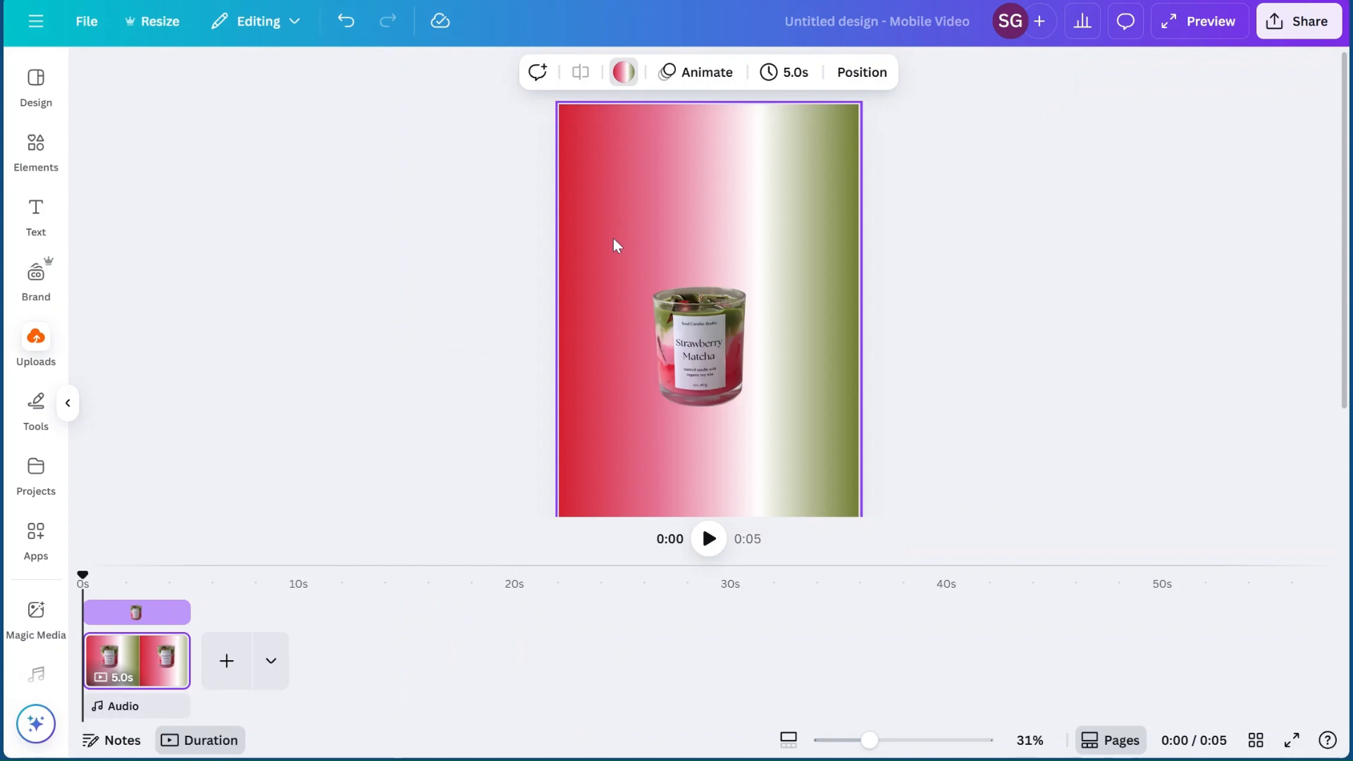
Compare the background's gradient styles and apply the linear one running from red at the top to green at the bottom
scroll(836, 356, down, 2)
scroll(835, 357, up, 1)
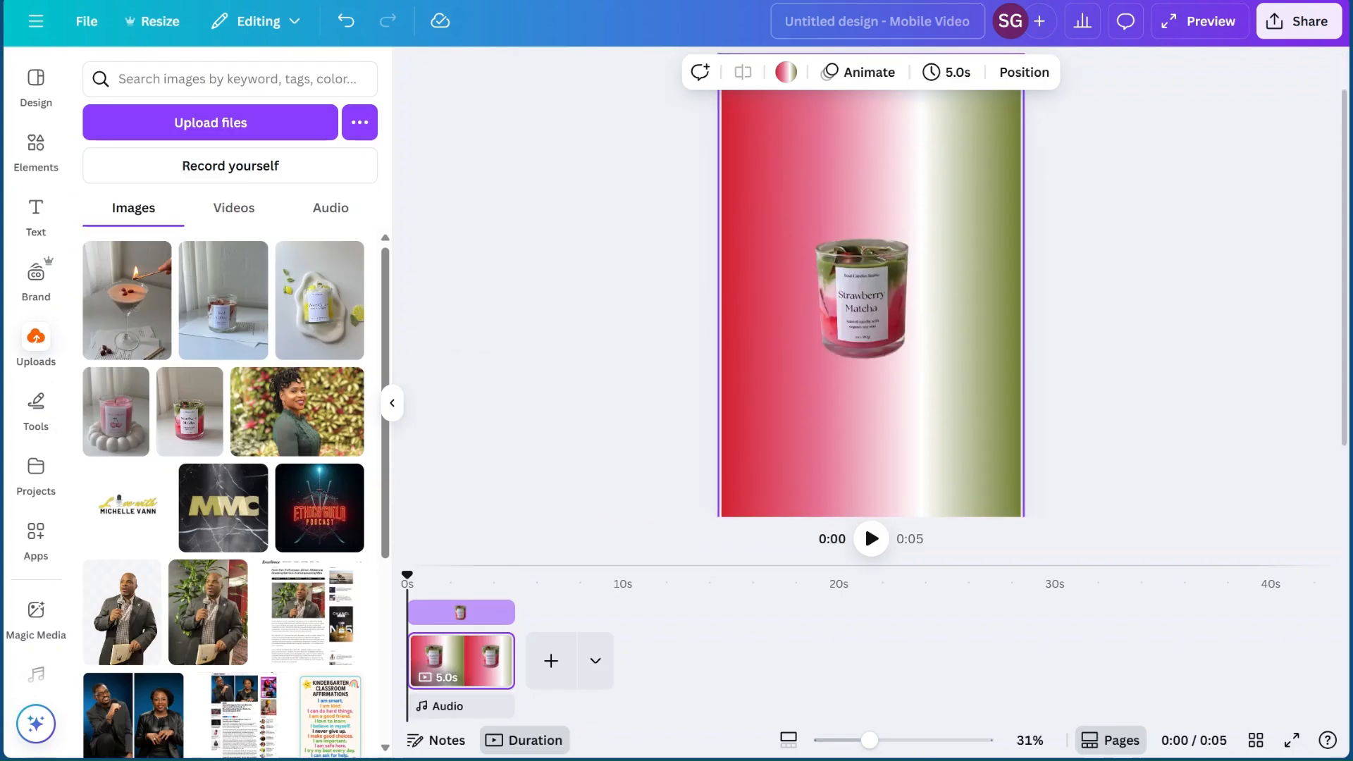
click(786, 72)
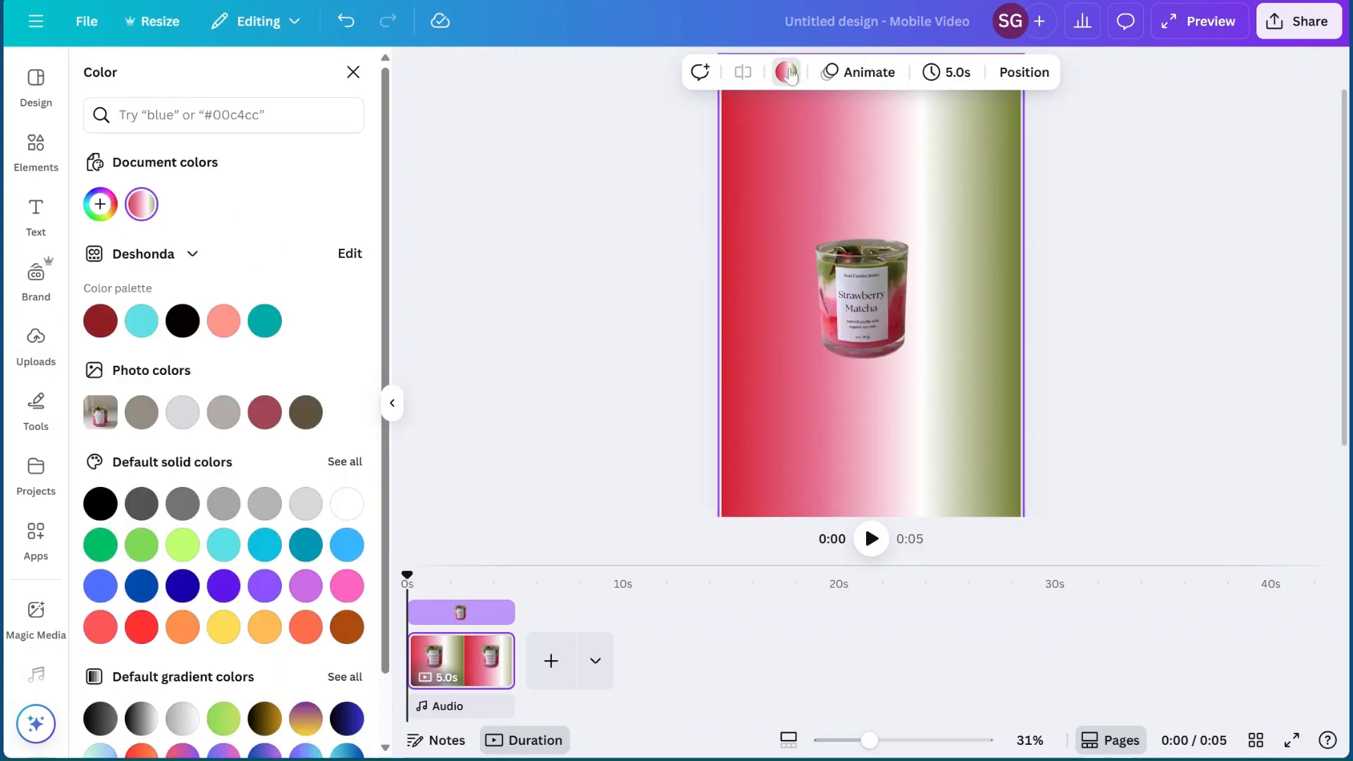
click(788, 74)
click(786, 72)
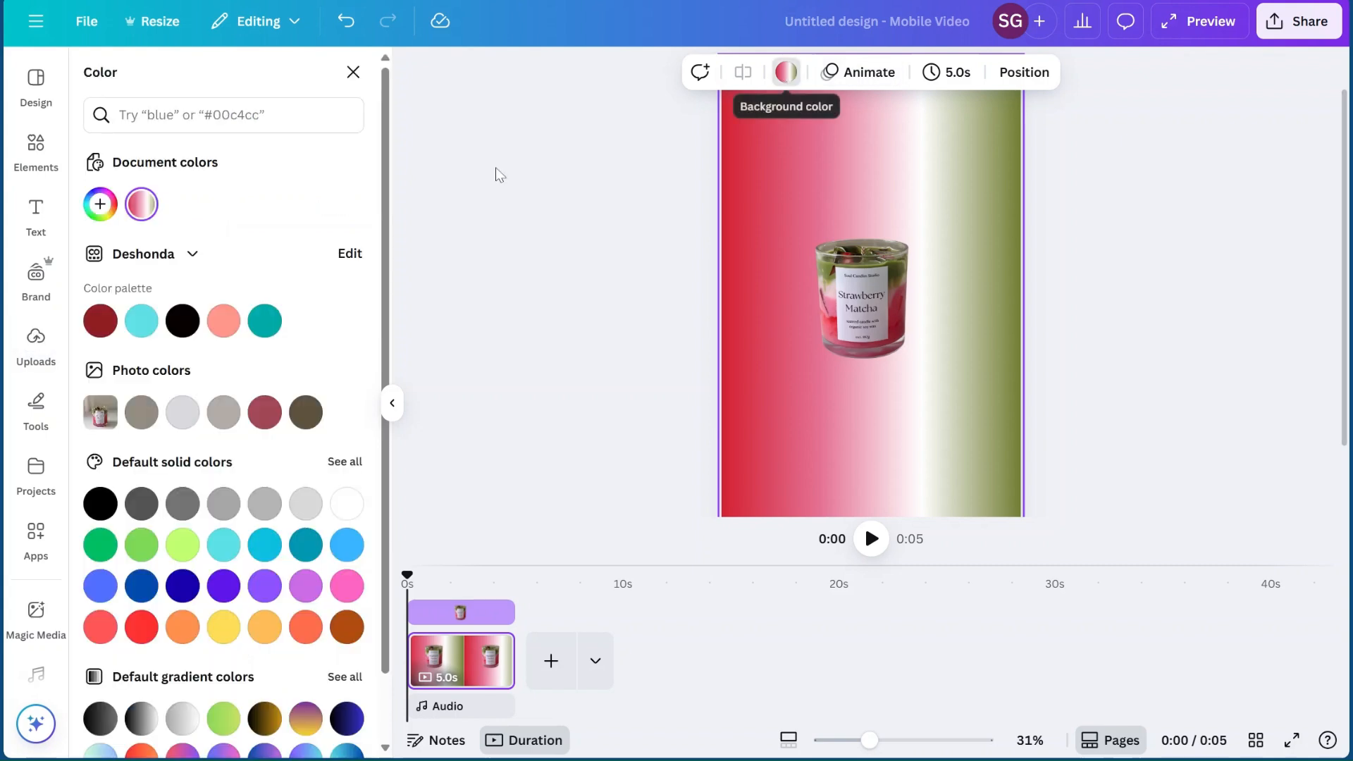
click(145, 208)
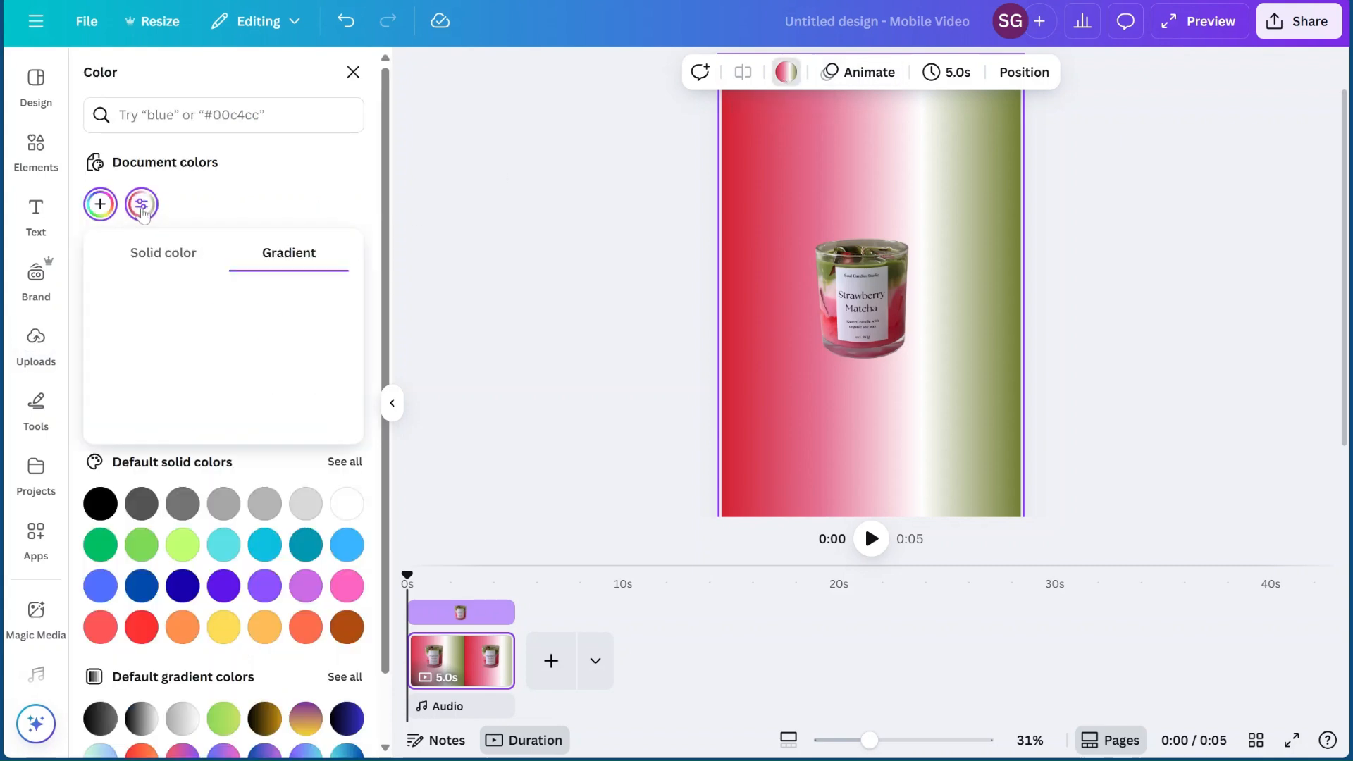
click(169, 421)
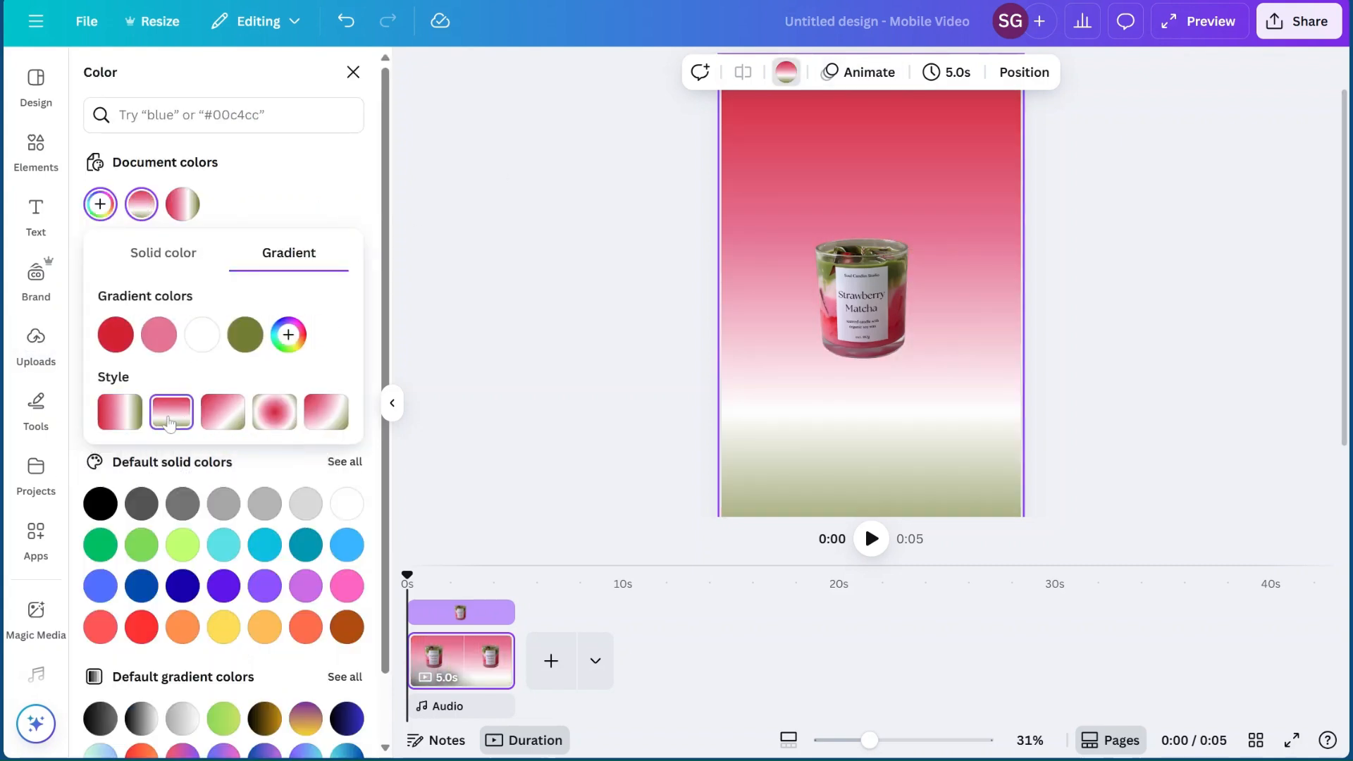
click(215, 418)
click(275, 420)
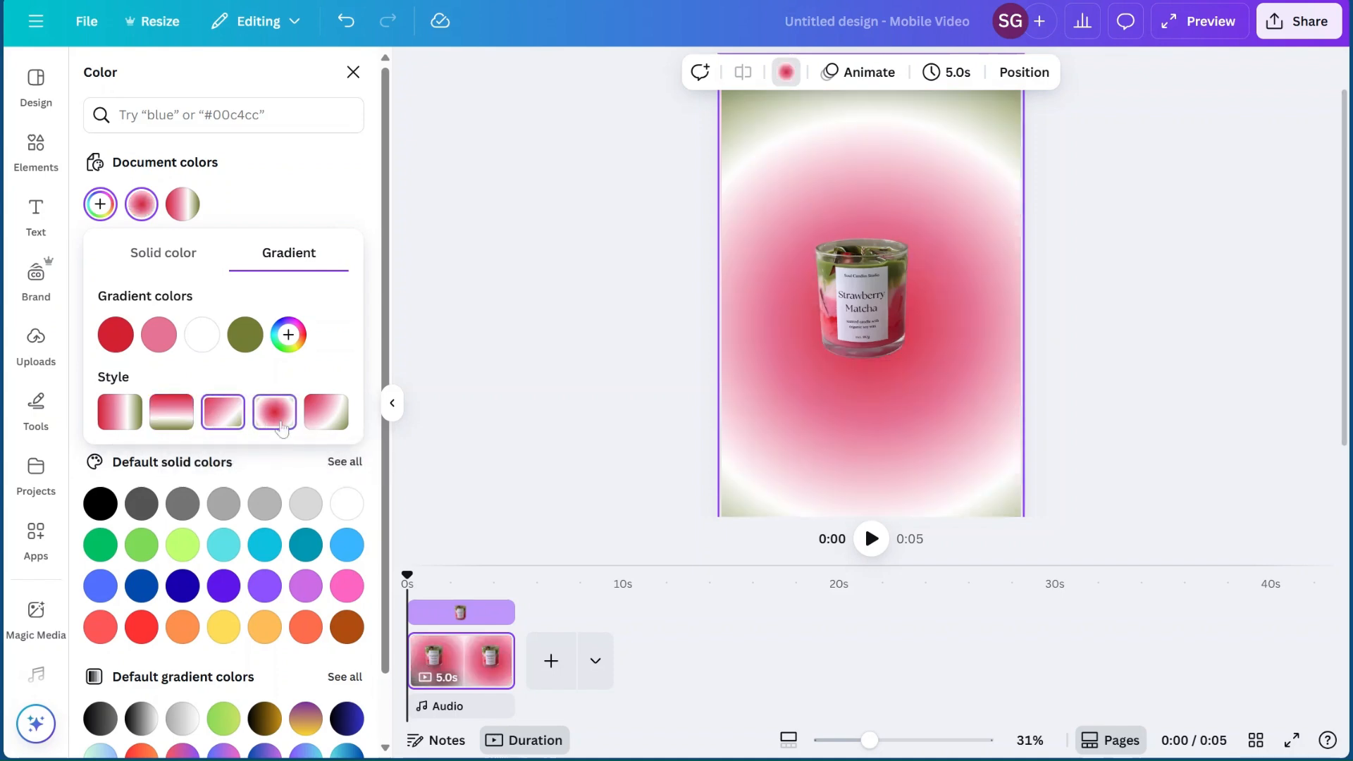
click(322, 416)
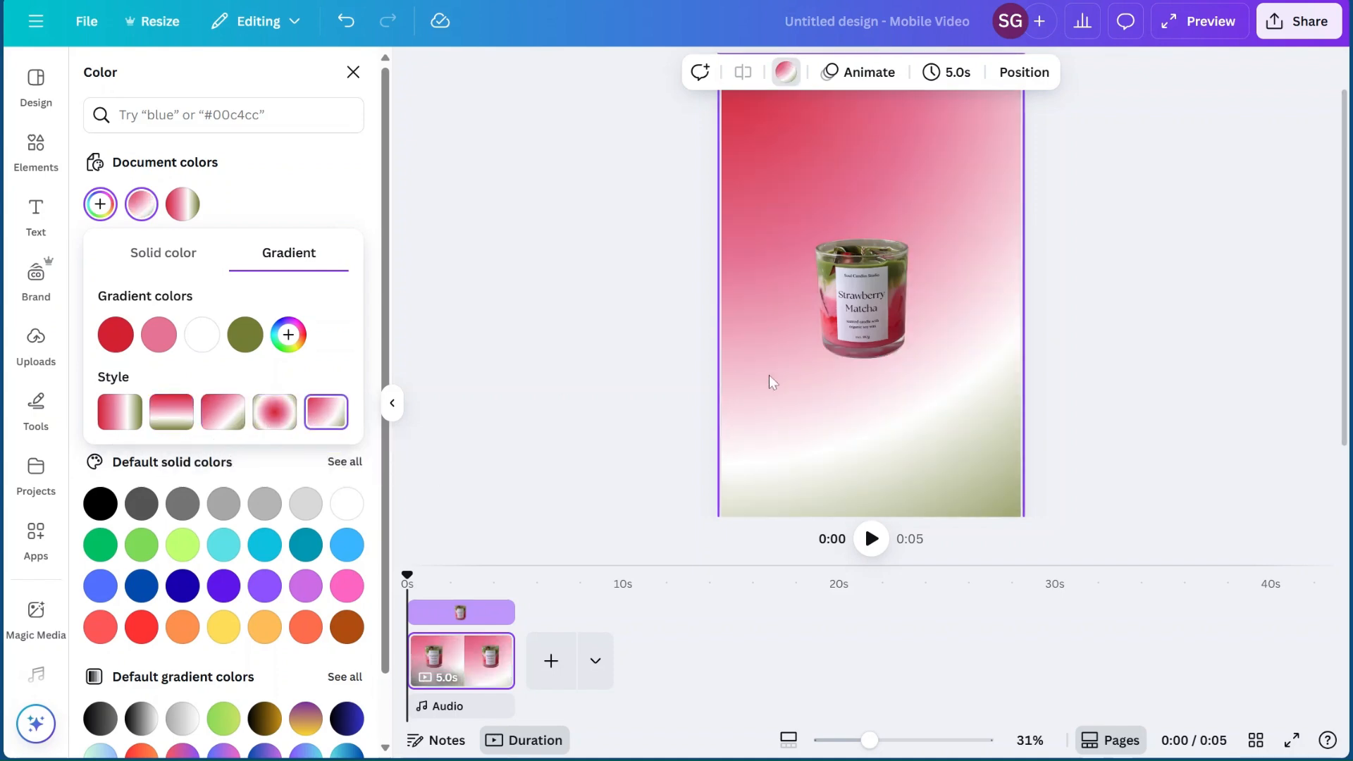
click(171, 412)
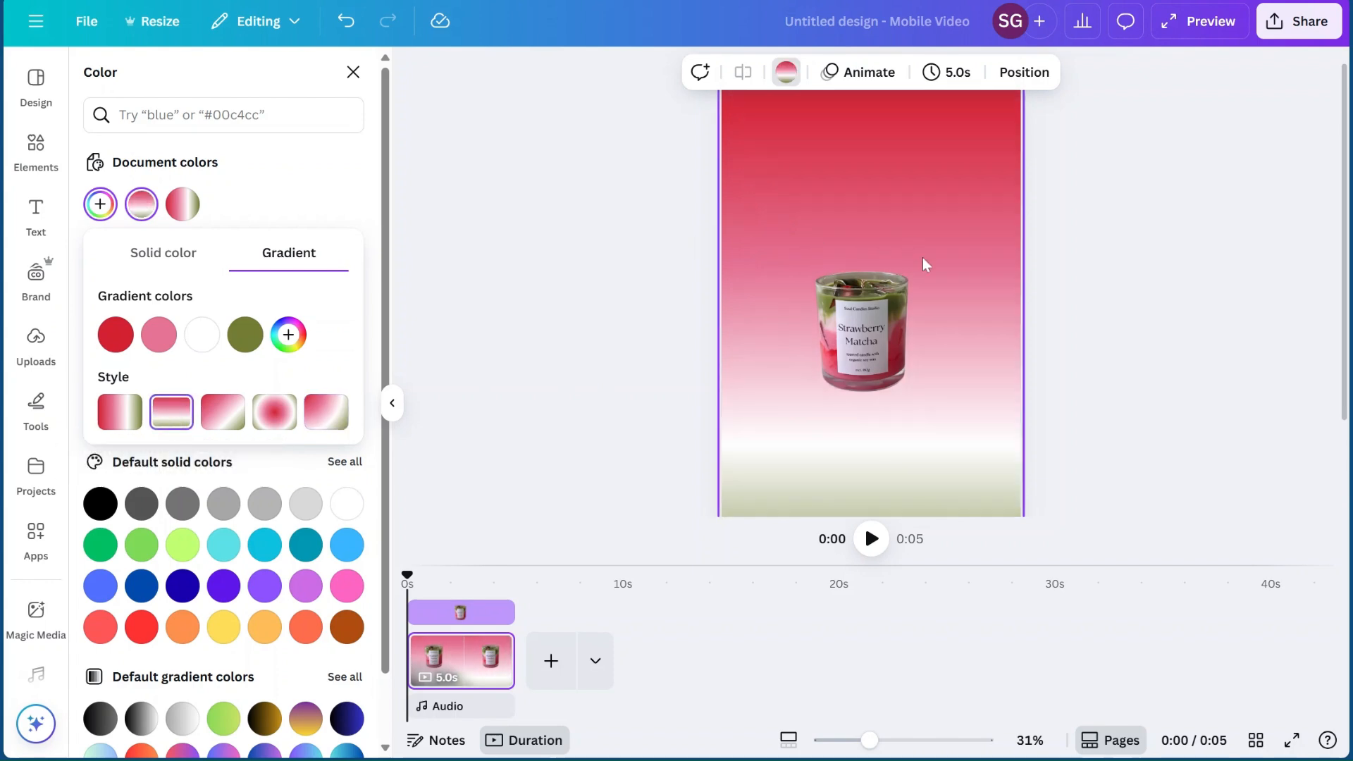
Enlarge the candle cutout to nearly fill the page width and move it down to the middle of the page
click(930, 282)
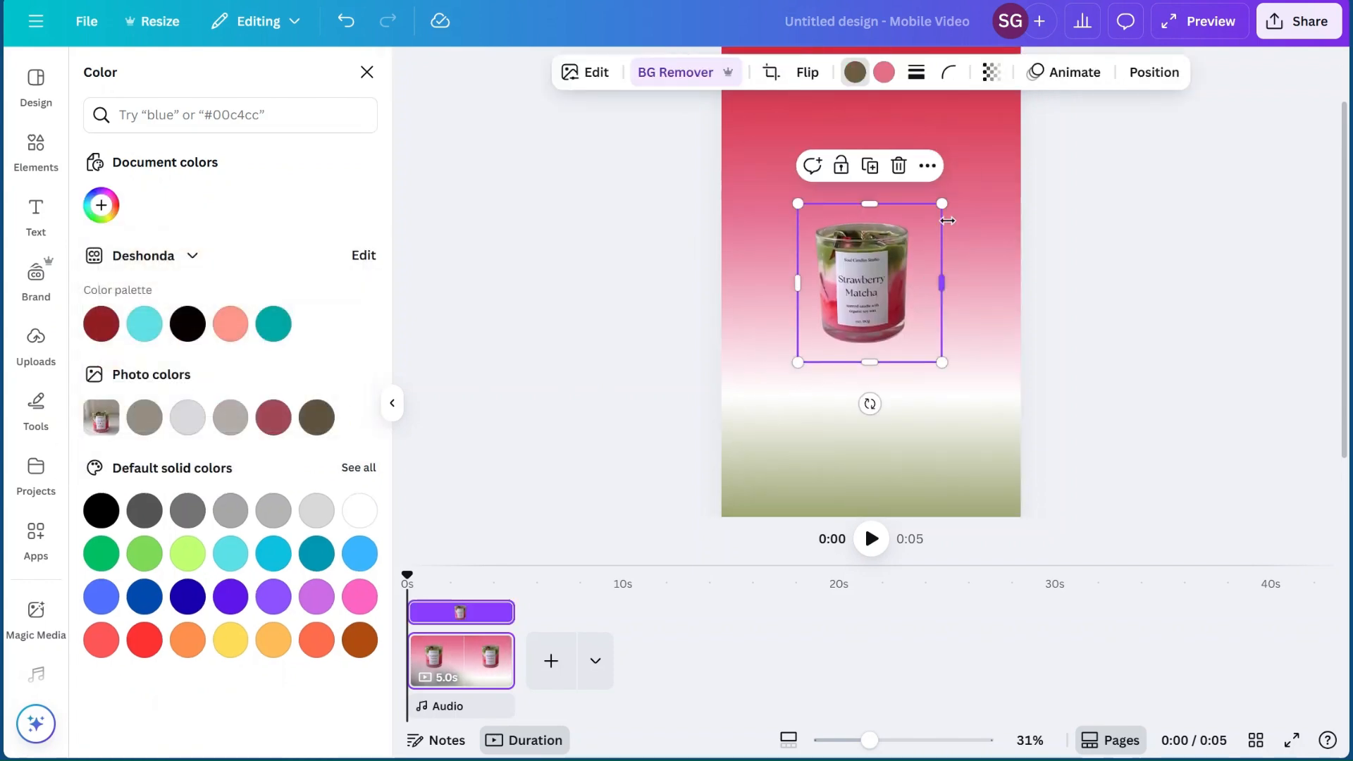
drag(942, 203, 1098, 30)
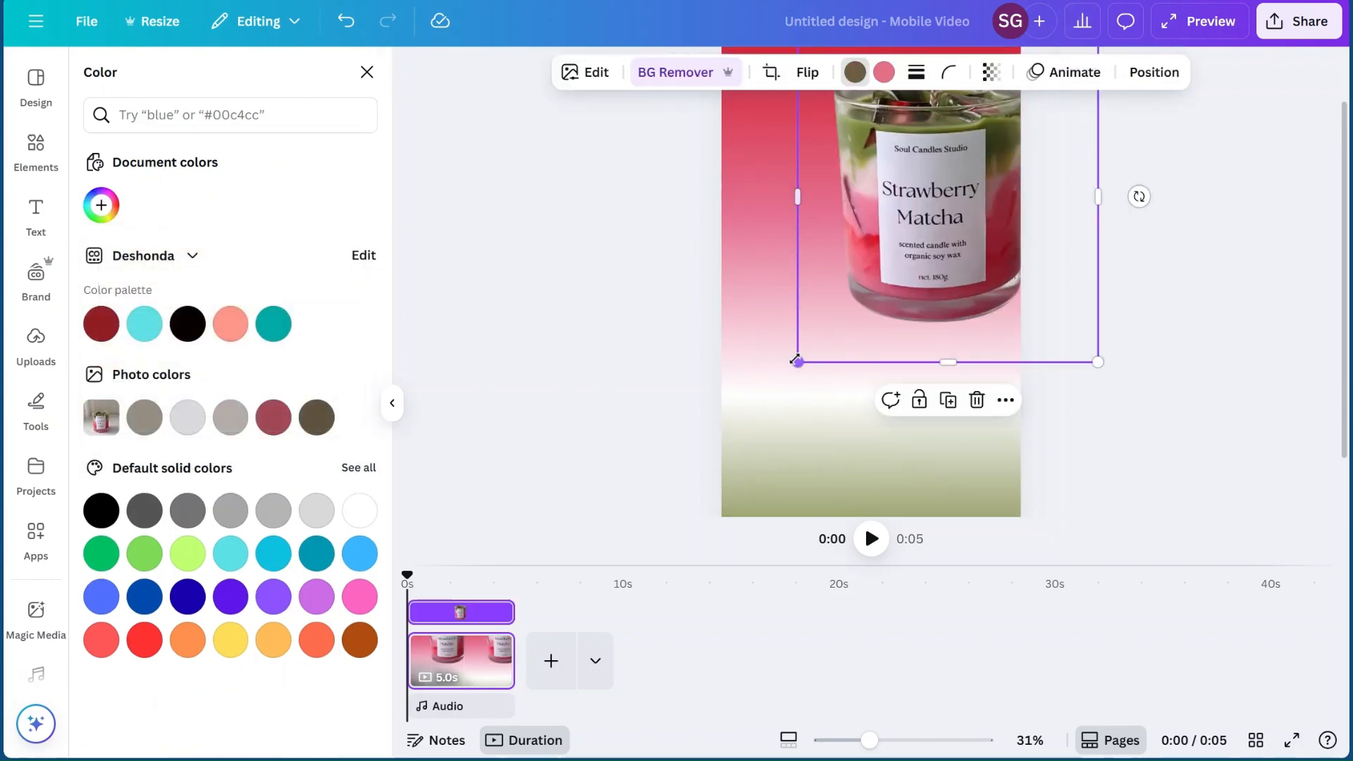
drag(780, 372, 713, 442)
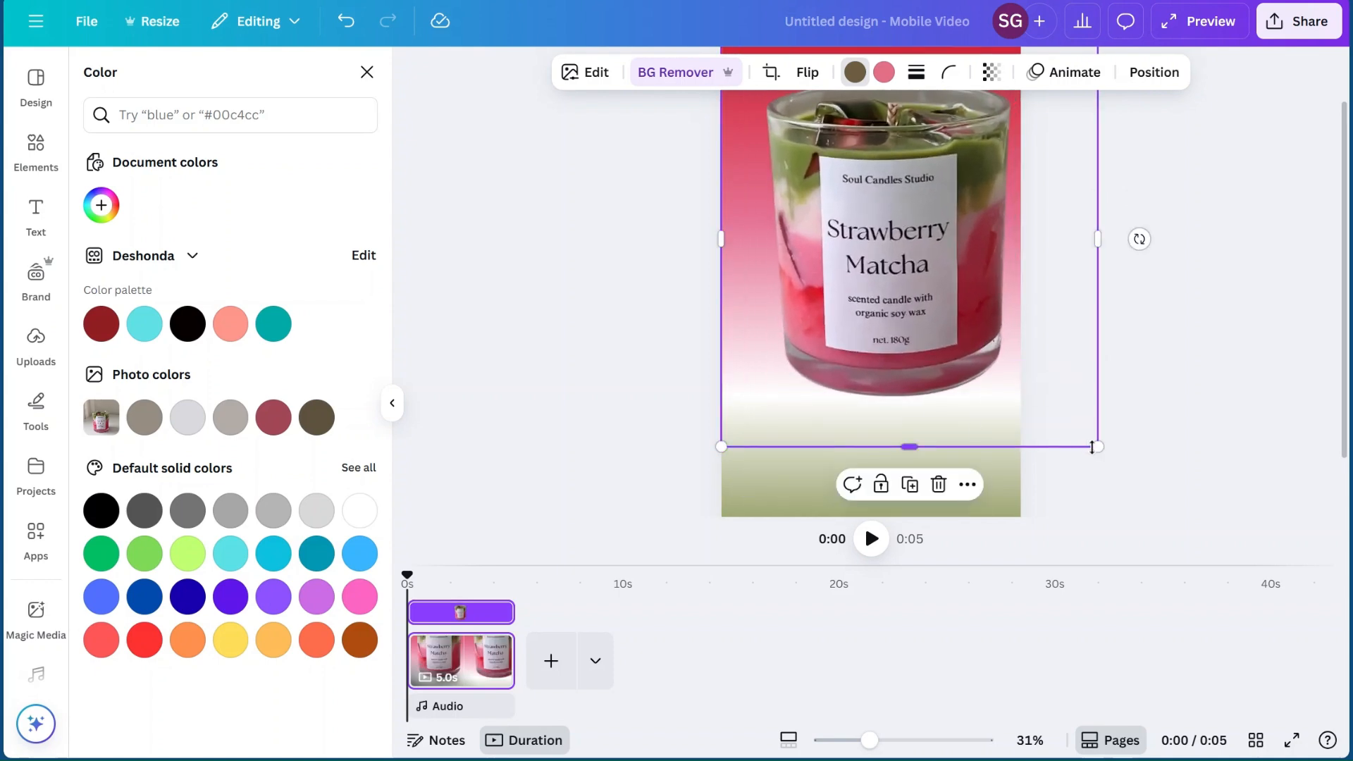
drag(1098, 446, 1059, 406)
drag(925, 227, 923, 333)
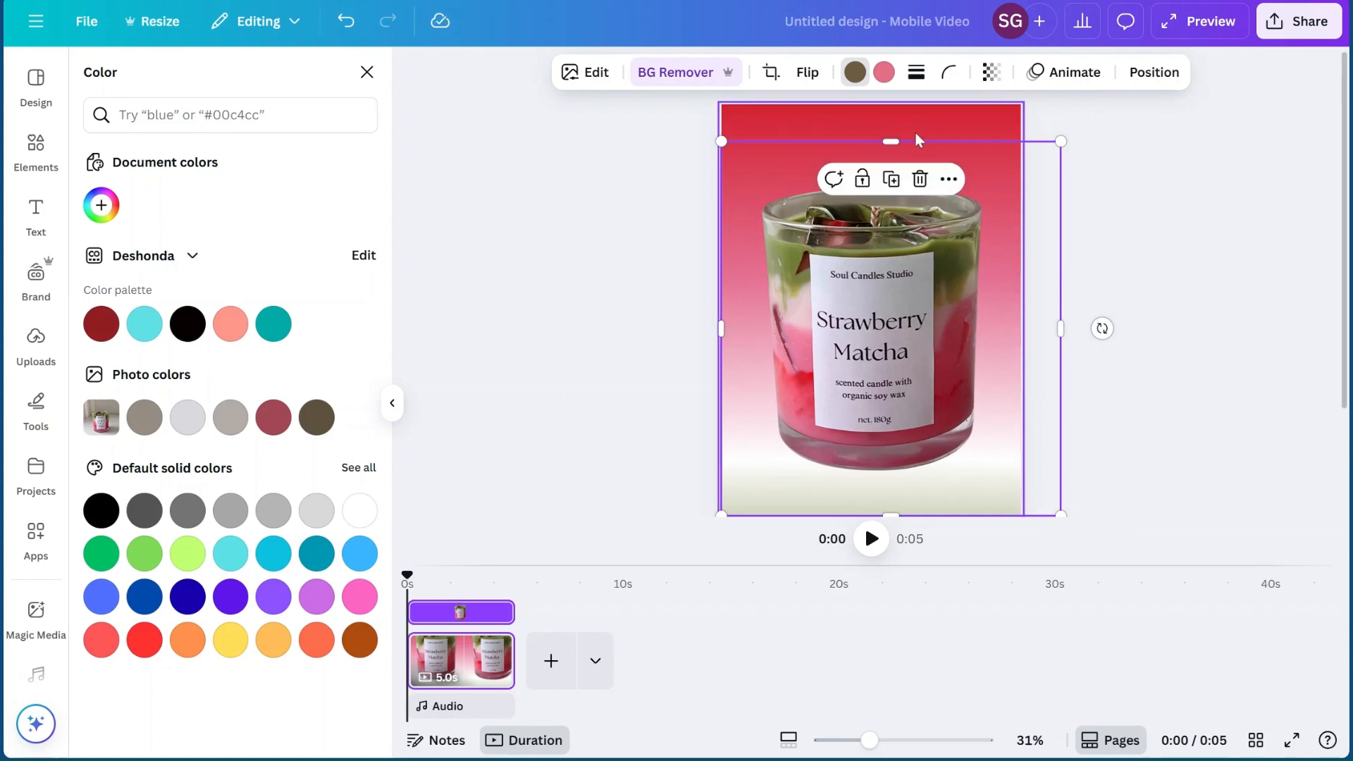
Crop the empty area around the candle cutout from its top, left and right sides
drag(911, 139, 909, 161)
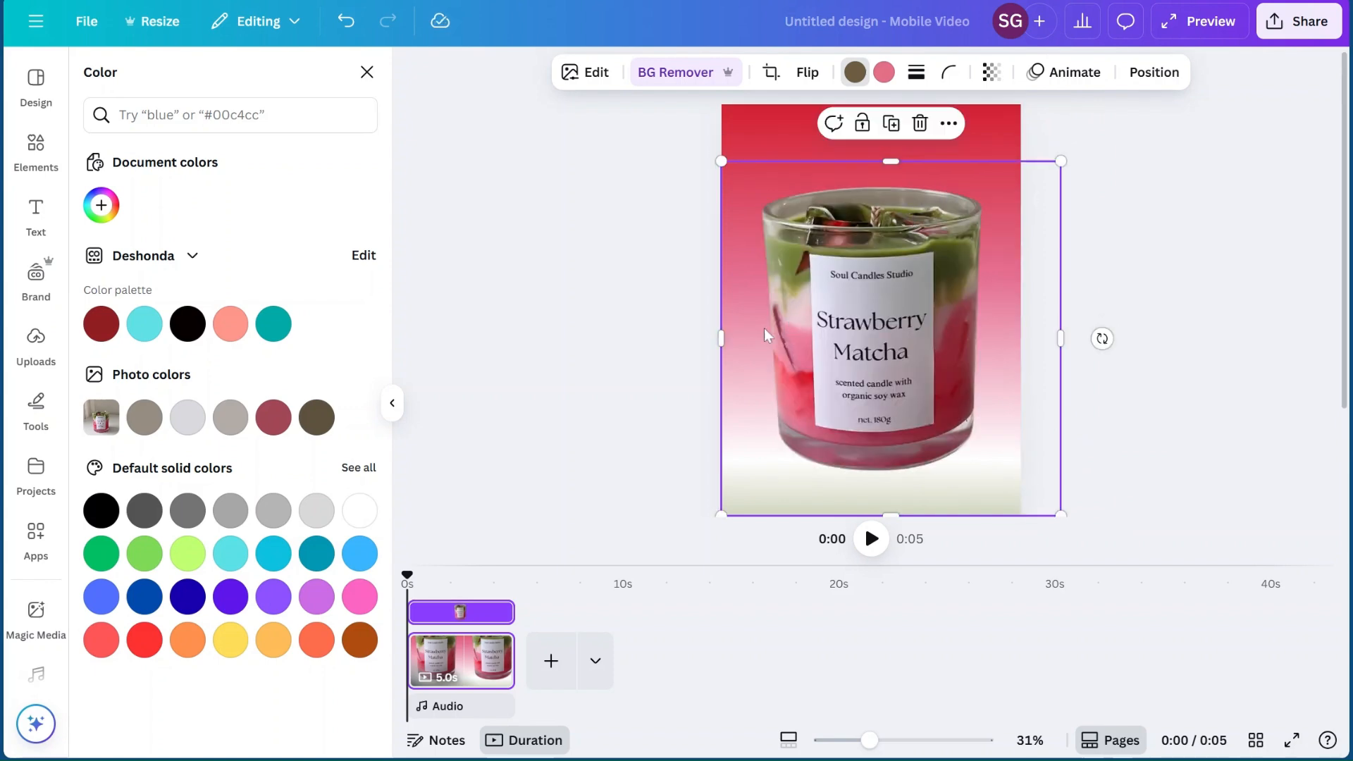
drag(724, 331, 740, 338)
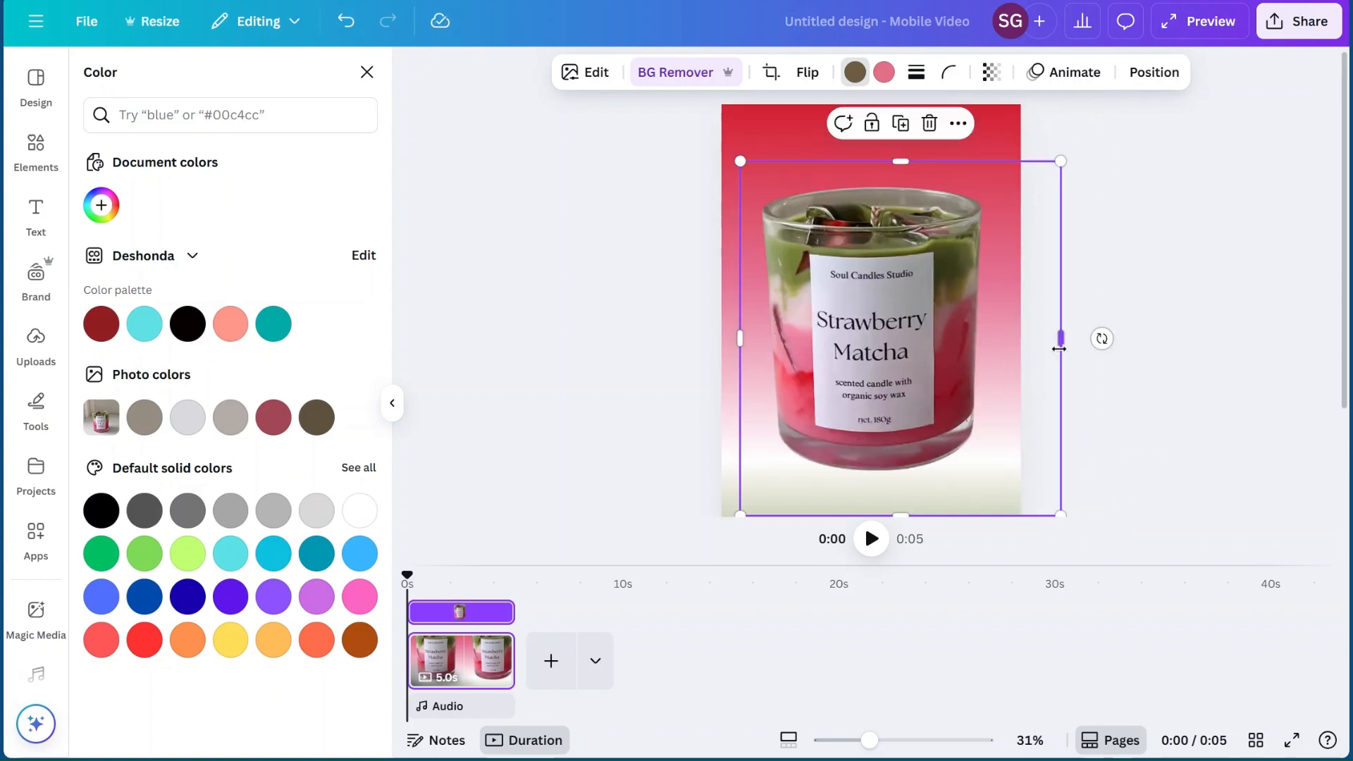
drag(1053, 346, 1014, 339)
drag(905, 330, 905, 353)
Add a heading reading "CANDLE" below the candle
scroll(905, 353, down, 2)
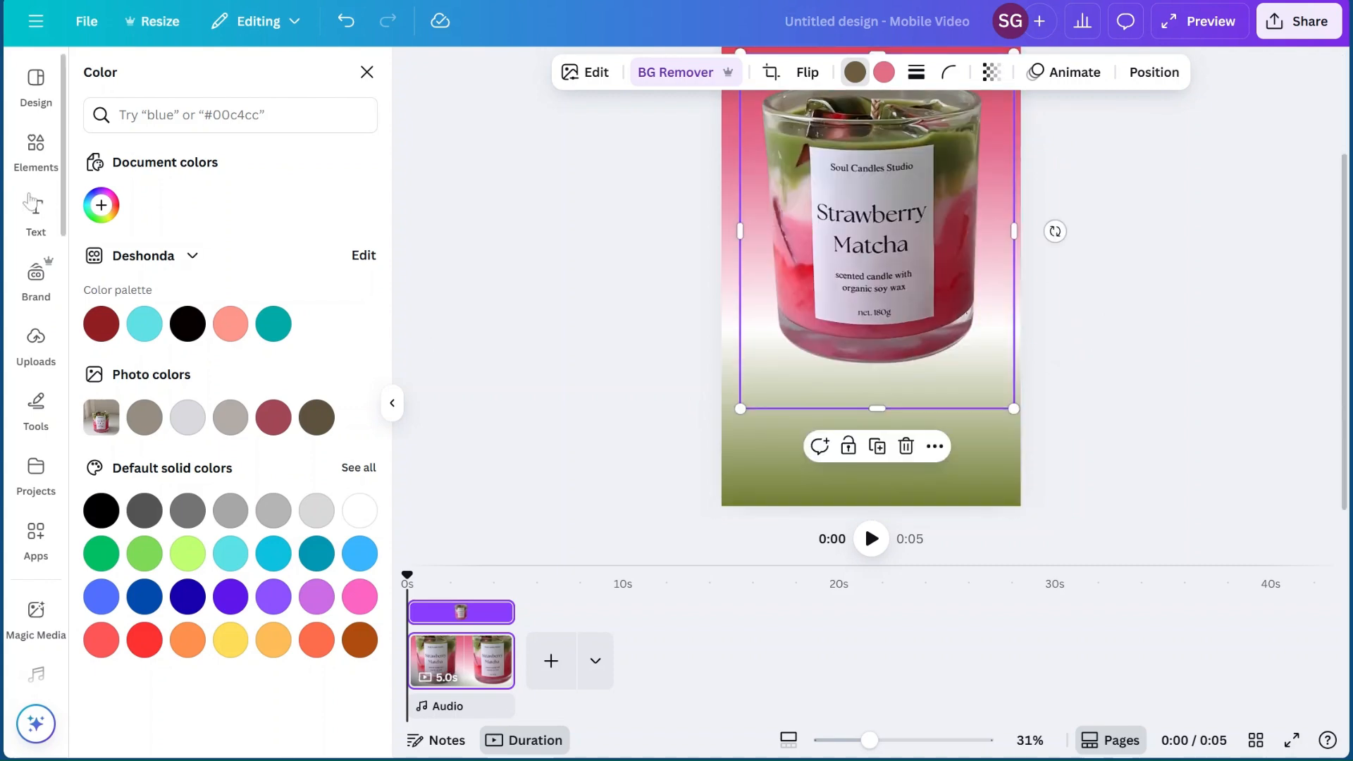
click(23, 224)
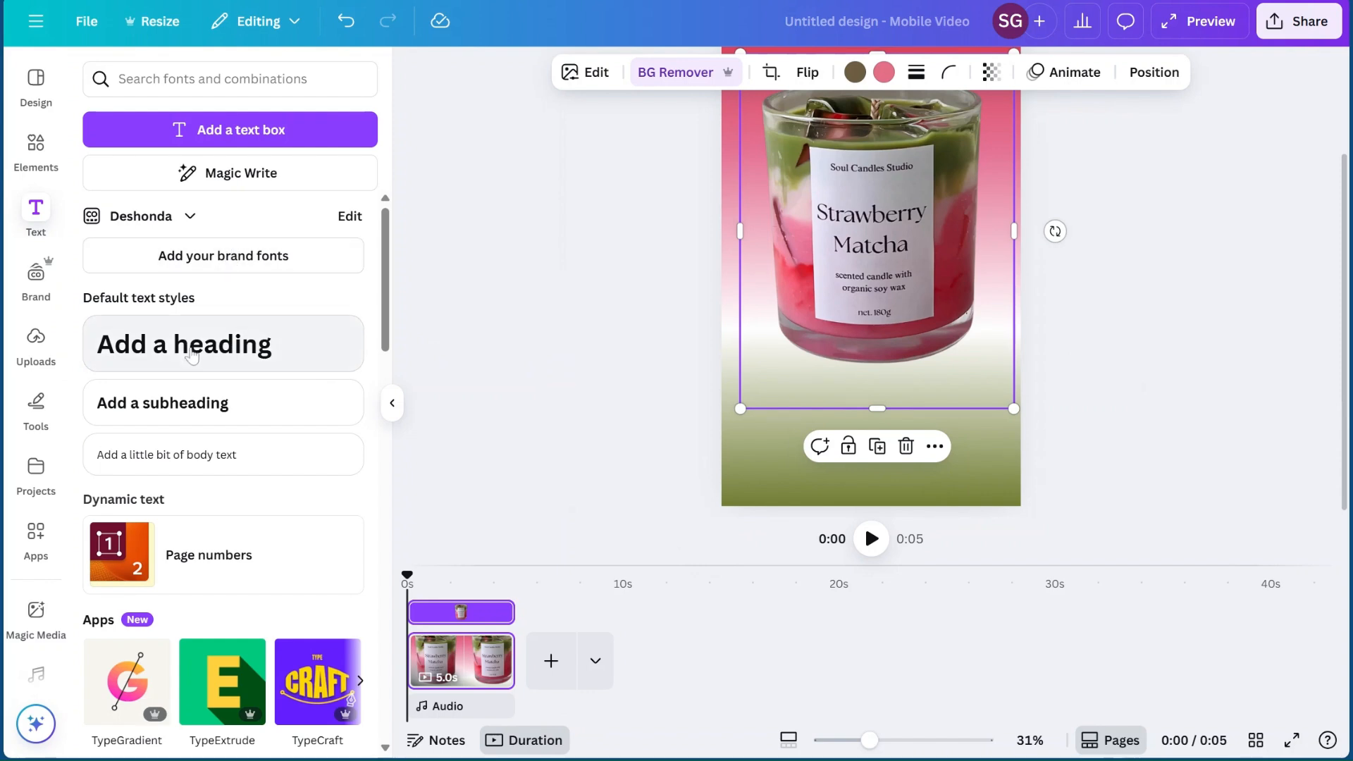
click(185, 348)
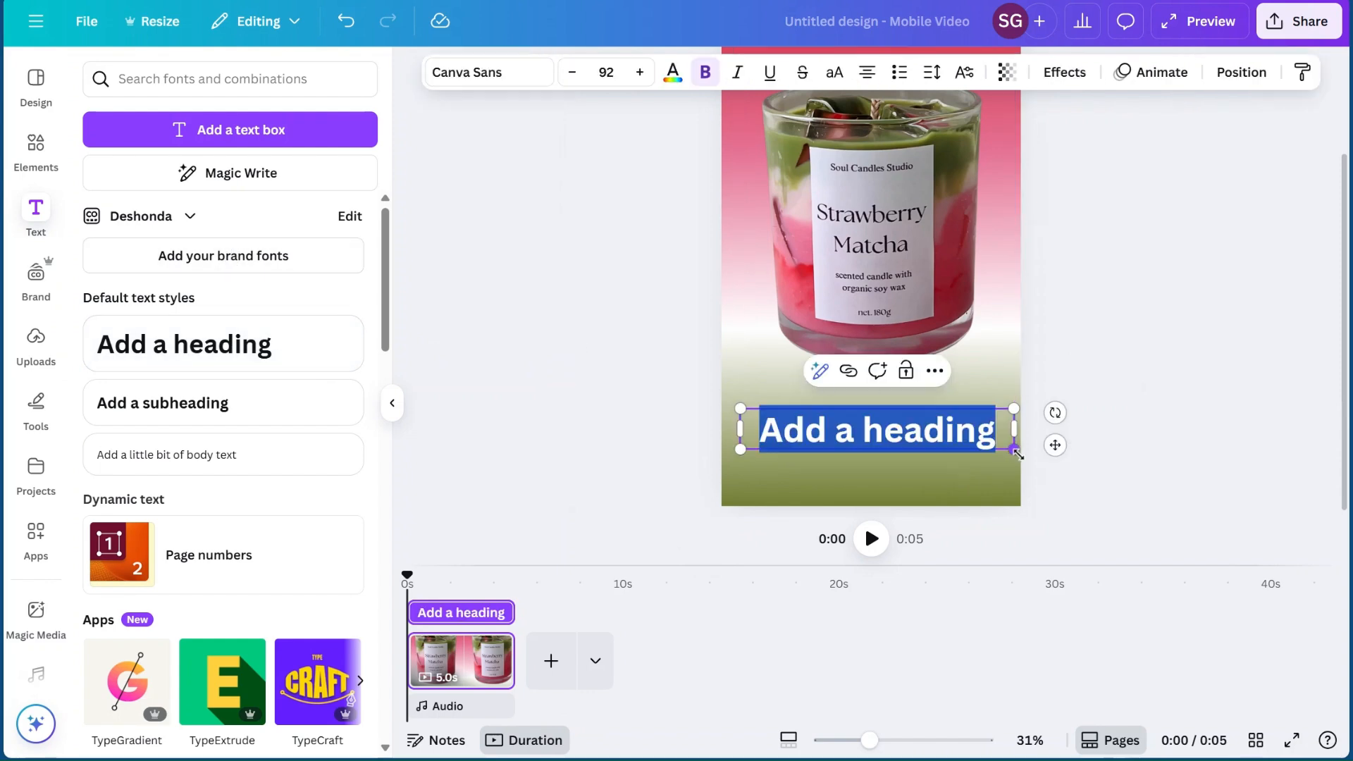
key(BackSpace)
text(CANDLE)
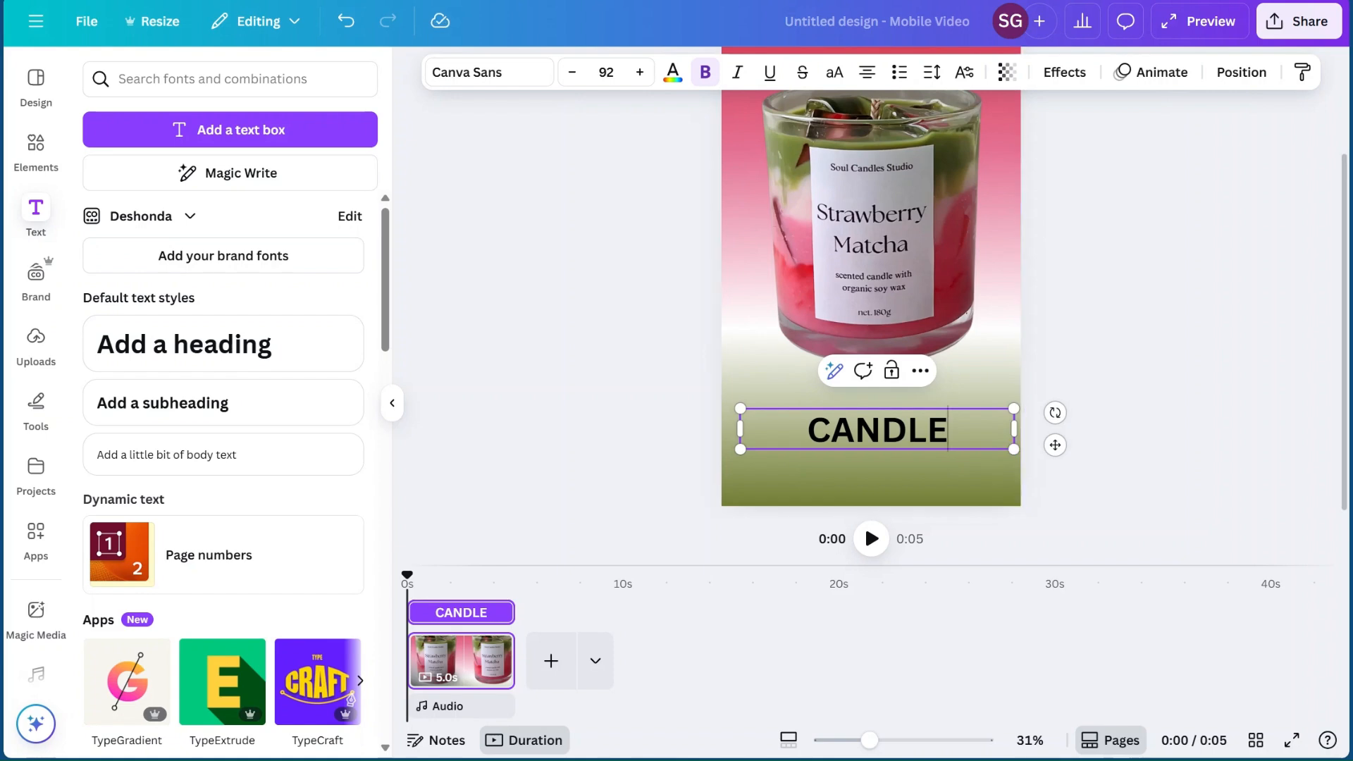
Colour the CANDLE heading white and set its font size to 98
key(ctrl+a)
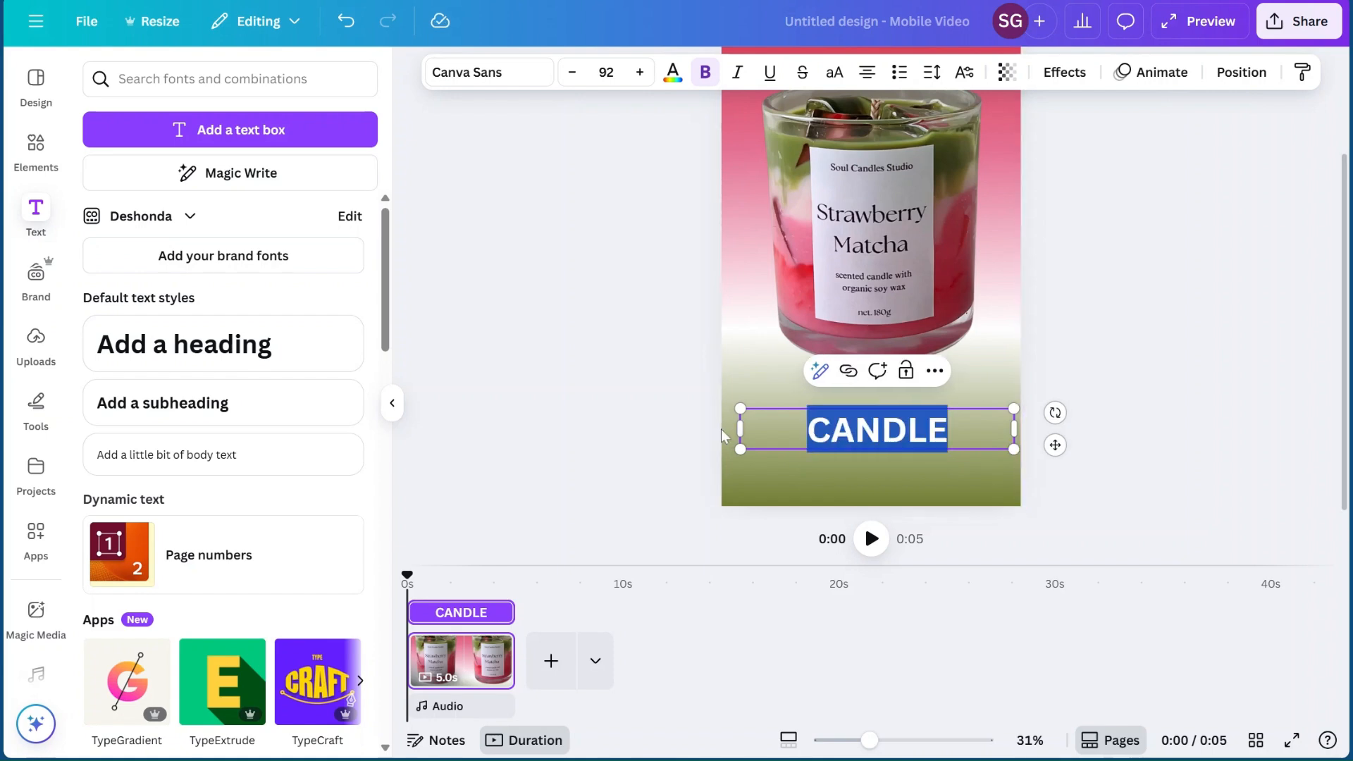
click(673, 73)
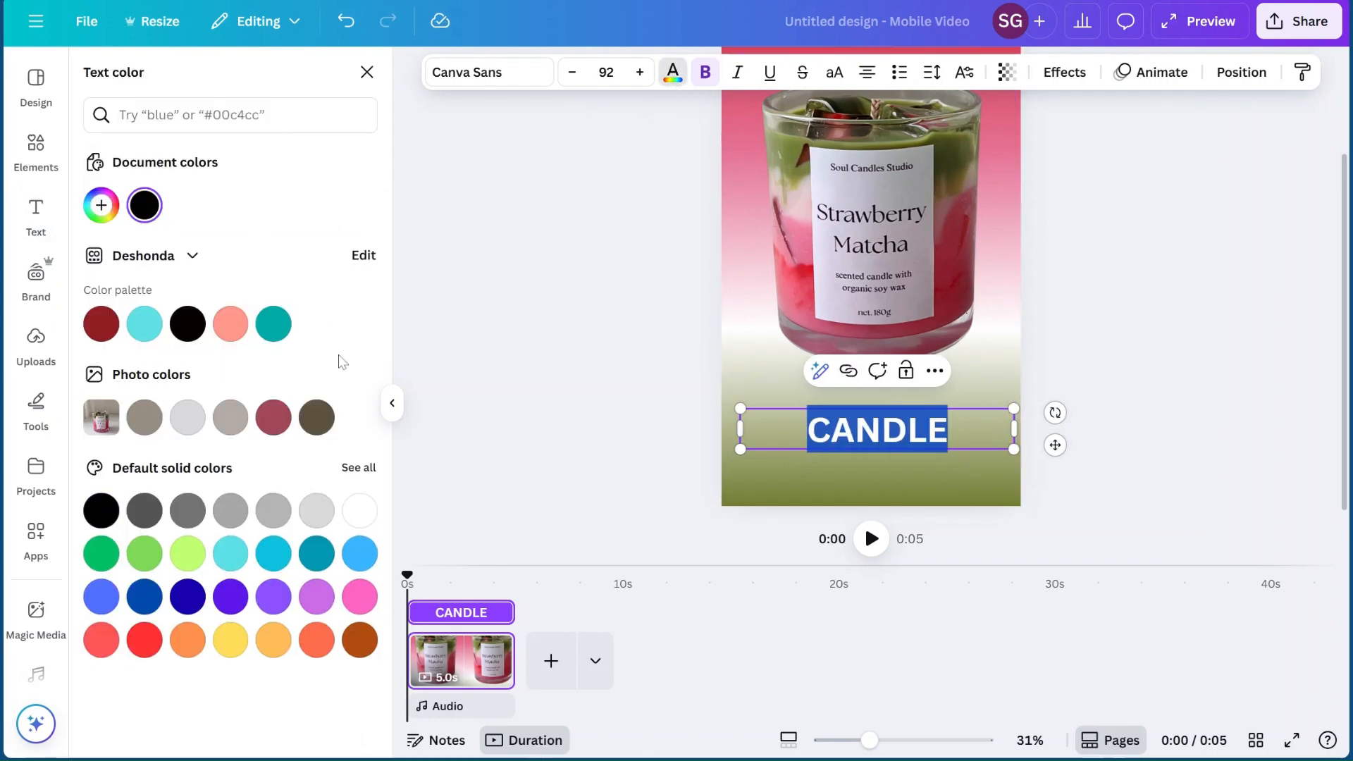
click(359, 511)
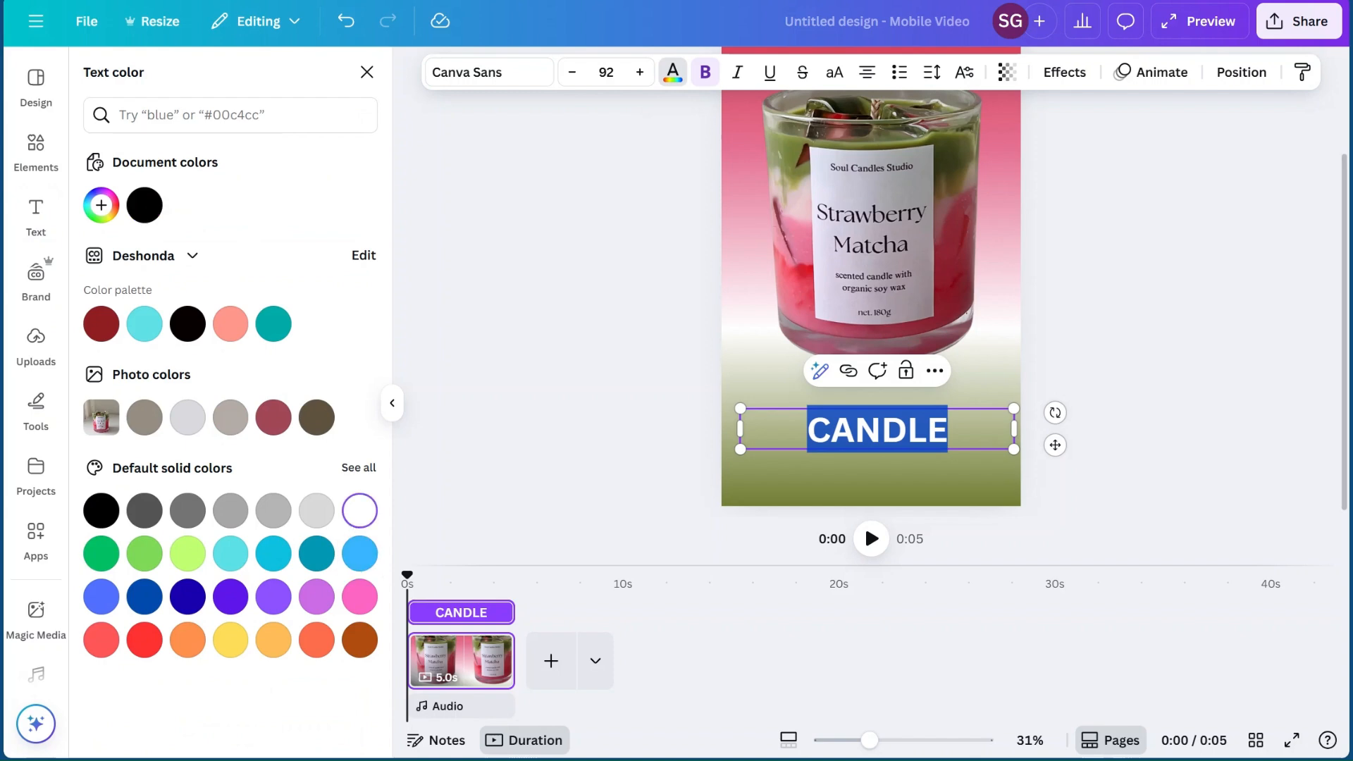
click(640, 73)
click(640, 73)
click(640, 73)
click(640, 73)
click(640, 73)
click(640, 74)
click(562, 205)
click(712, 442)
click(835, 452)
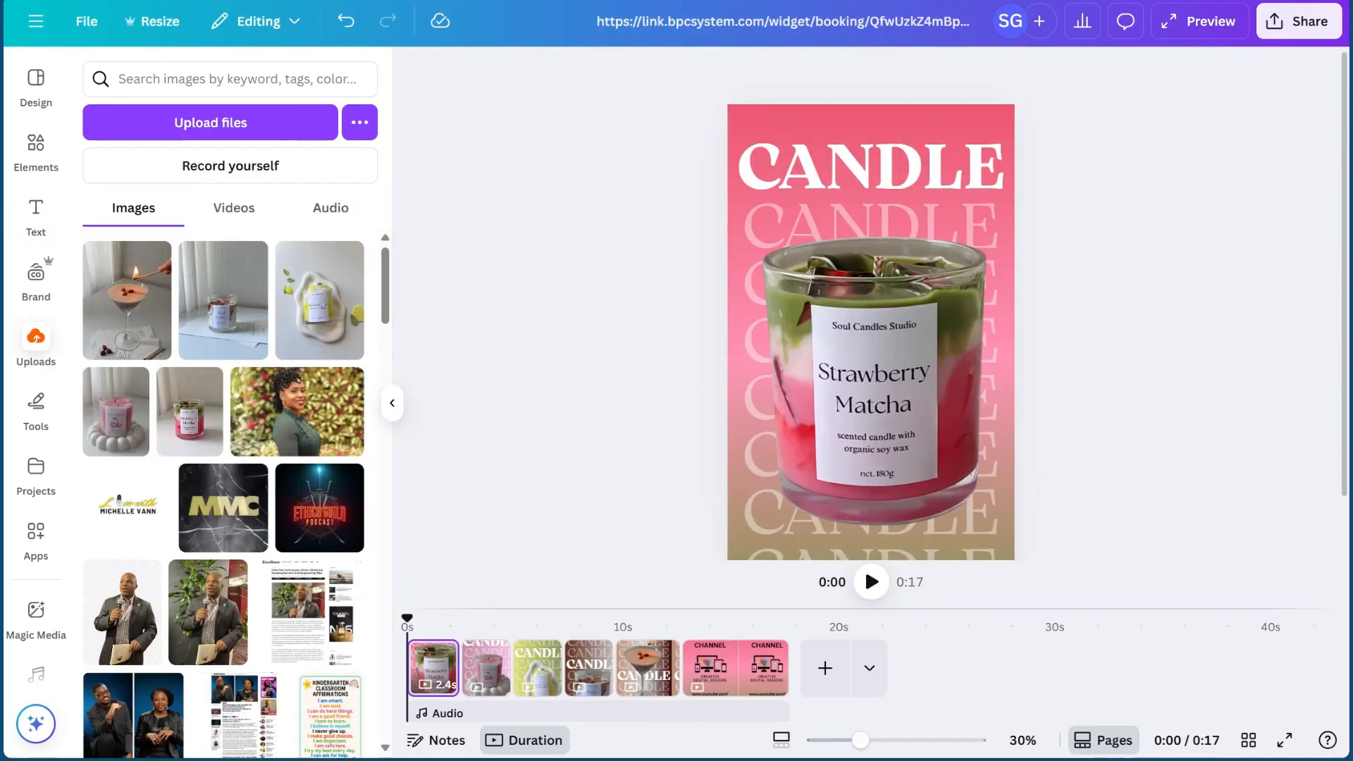
In the finished candle video design, copy the bold Arsenica Antiqua CANDLE heading above the candle
click(819, 184)
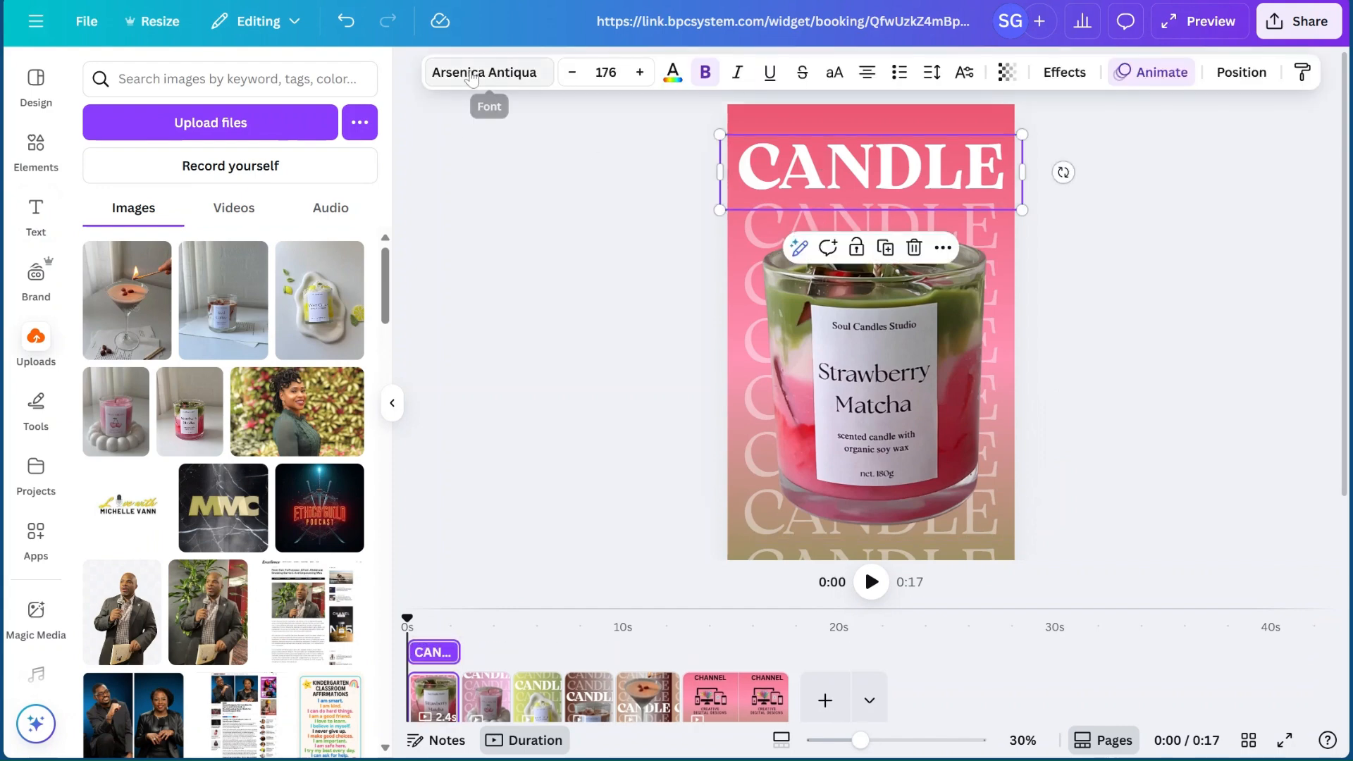
right_click(779, 160)
click(839, 181)
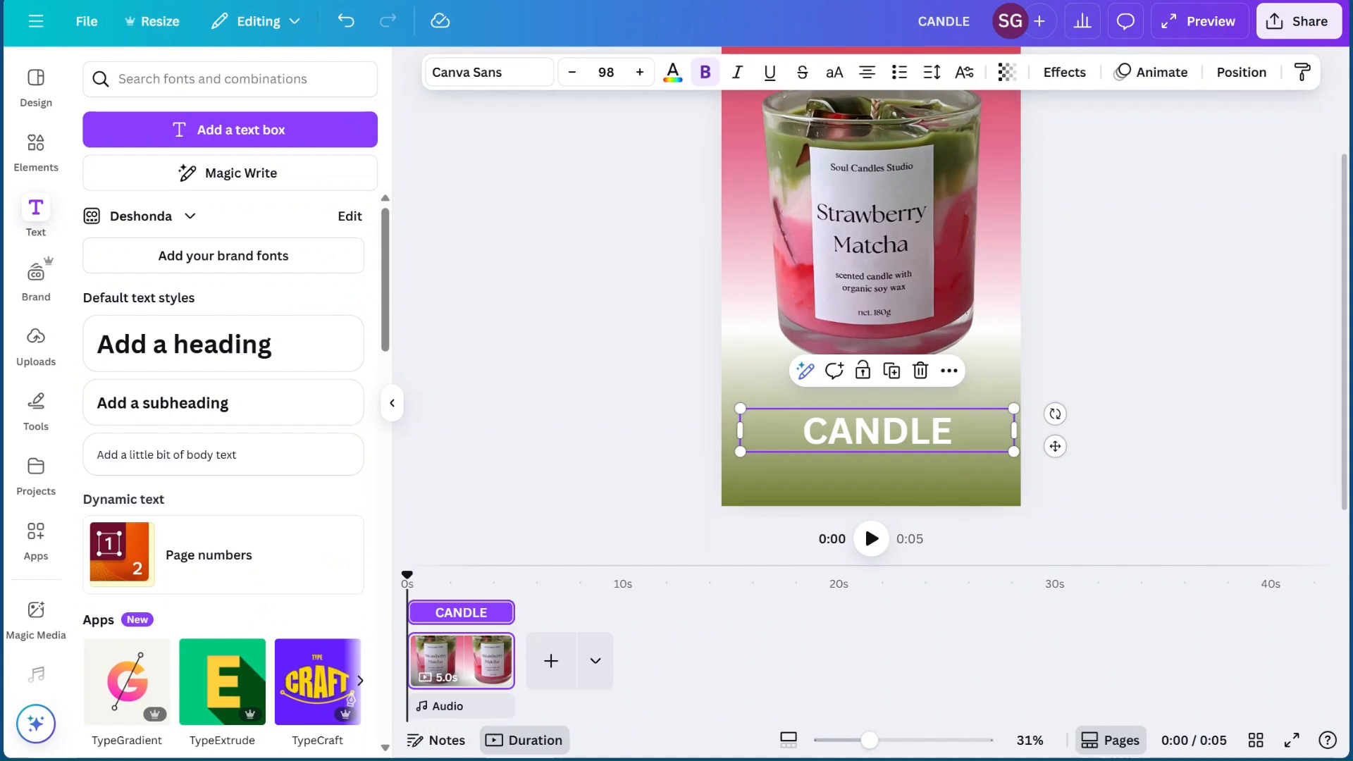
Change the new design's CANDLE heading to Arsenica Antiqua and enlarge it to size 173 across the page's bottom edge
click(486, 72)
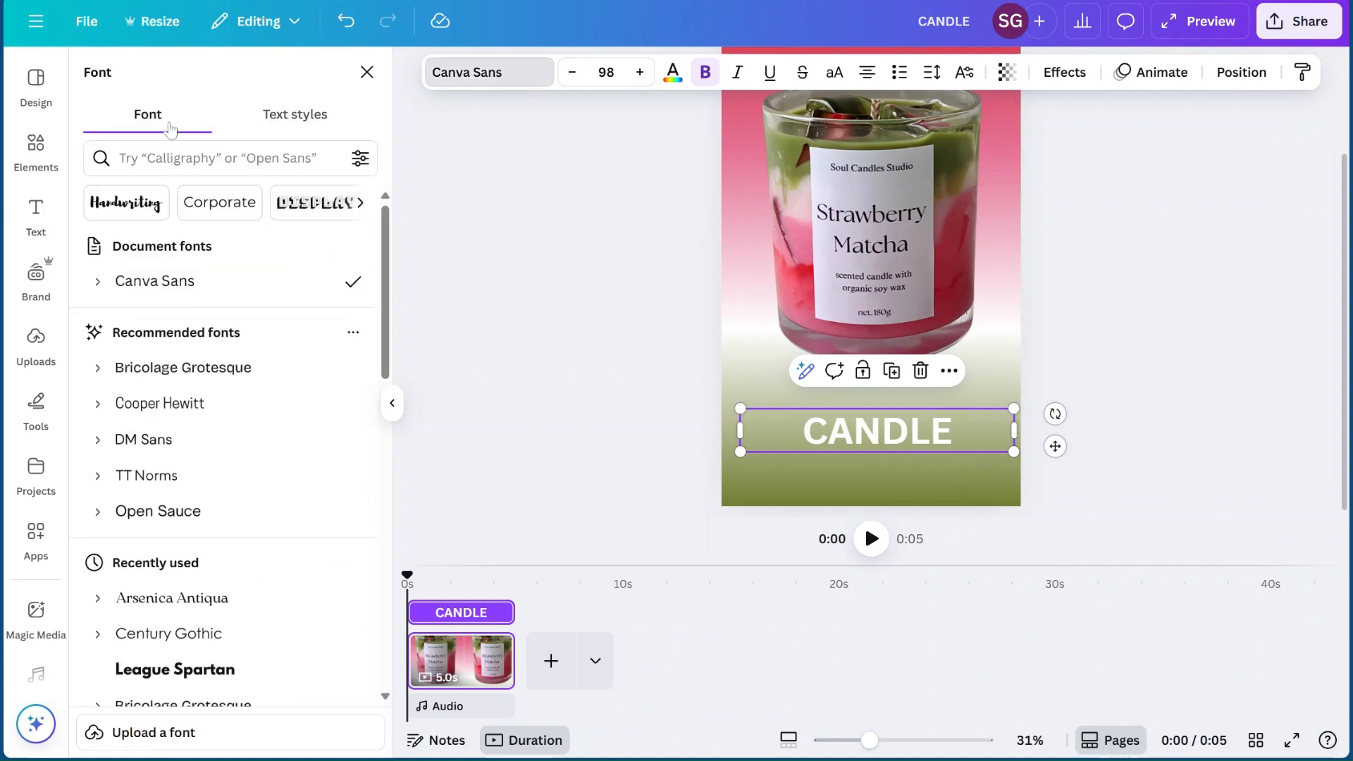
click(161, 605)
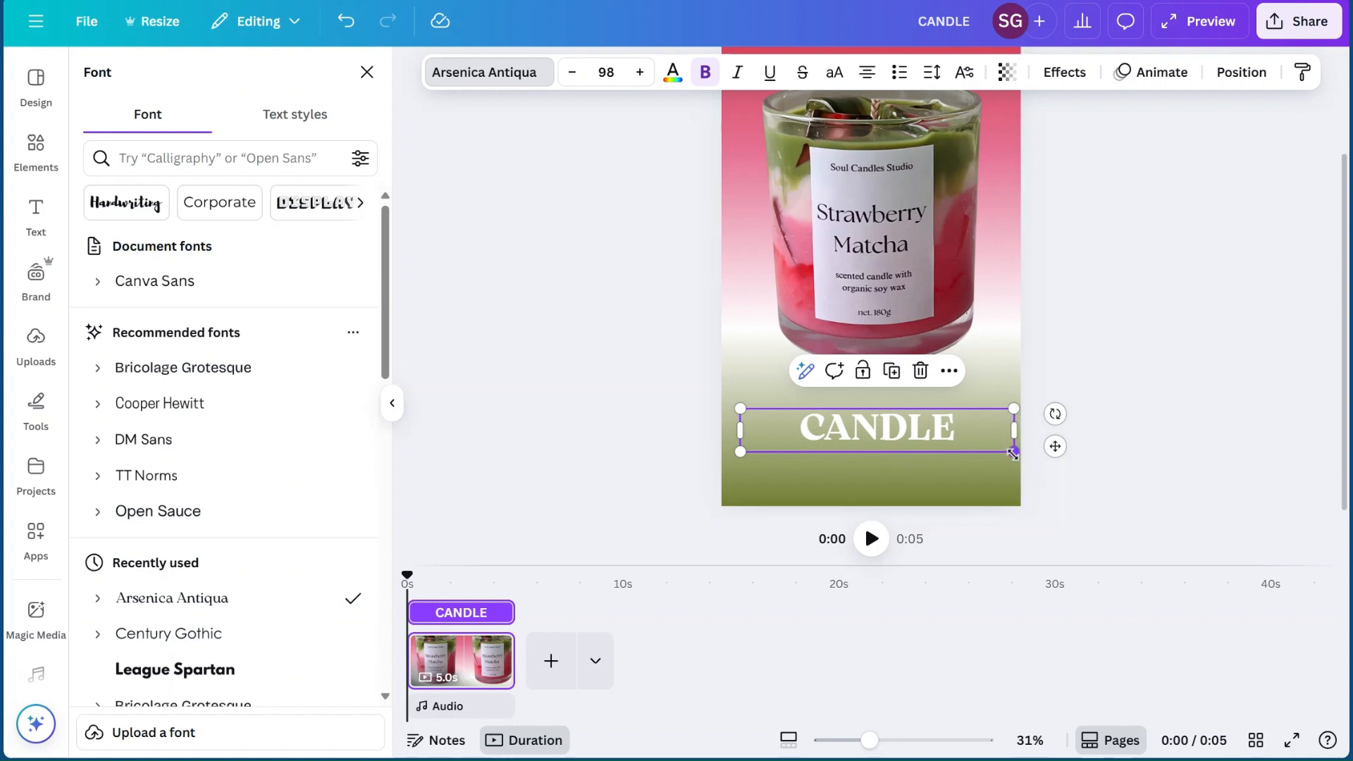
drag(1014, 455, 1111, 468)
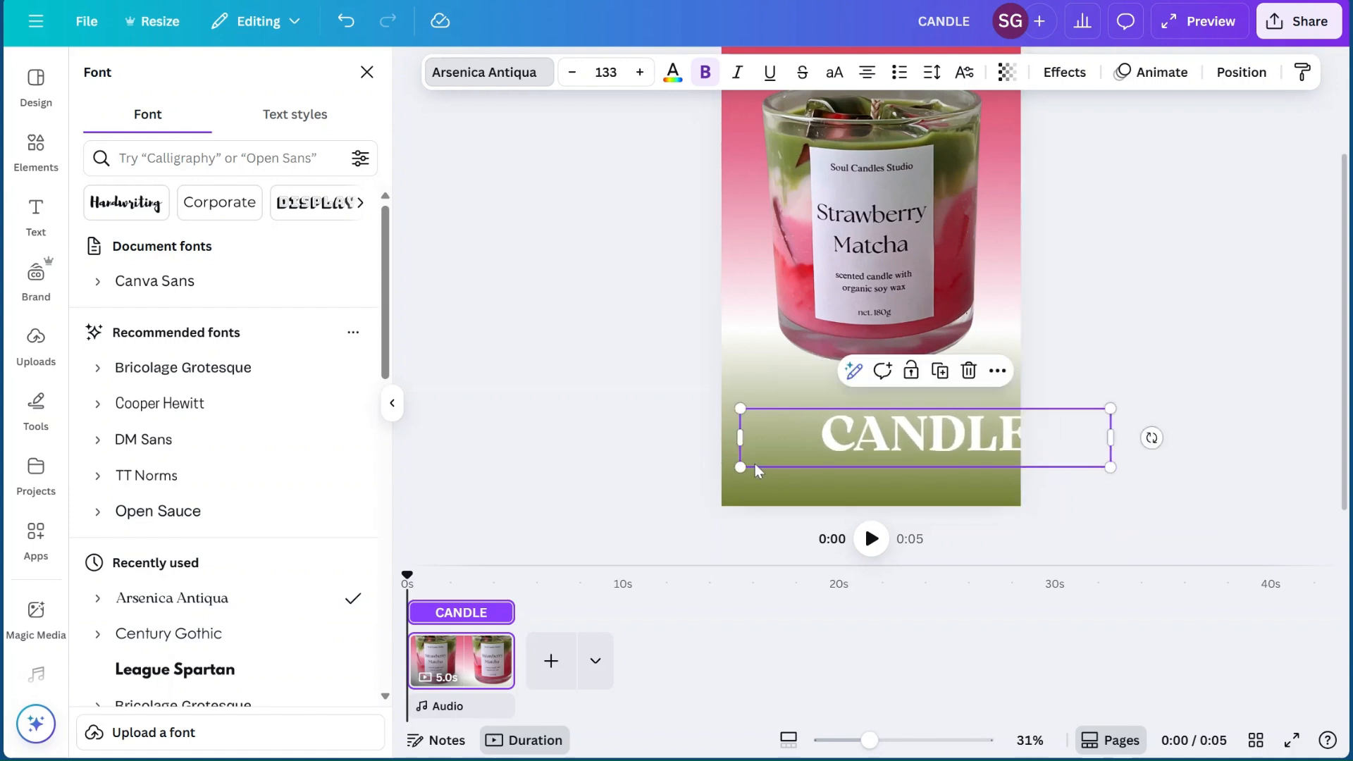
drag(736, 467, 628, 485)
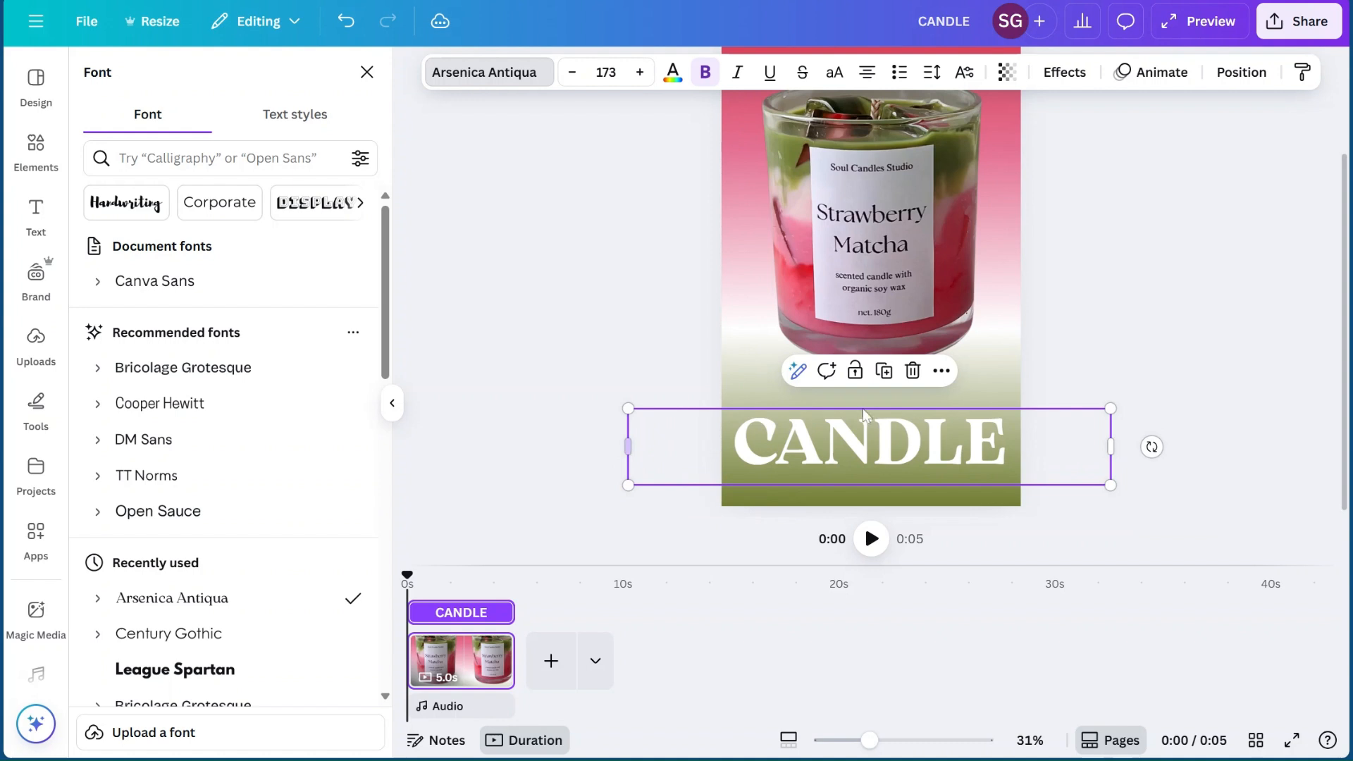
drag(890, 425, 887, 444)
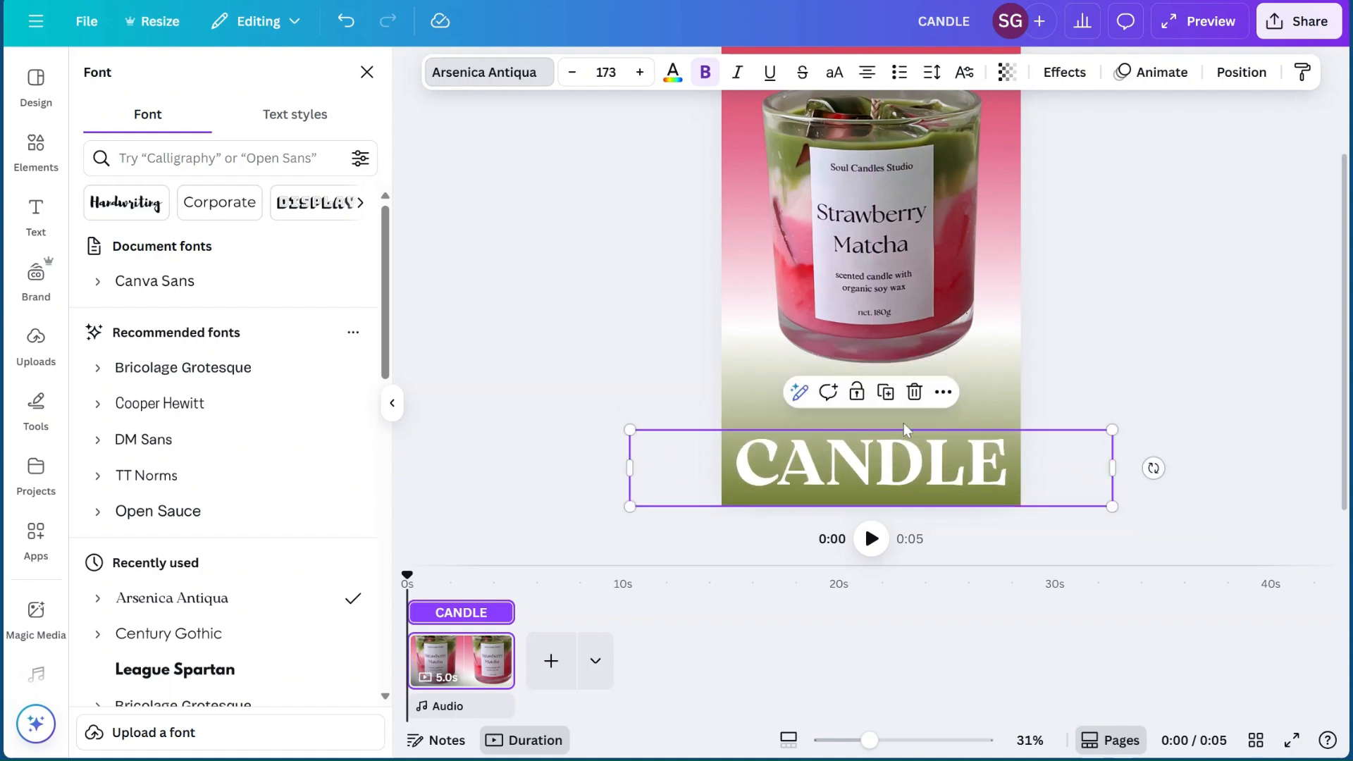
Delete the CANDLE heading at the bottom of the page
click(896, 456)
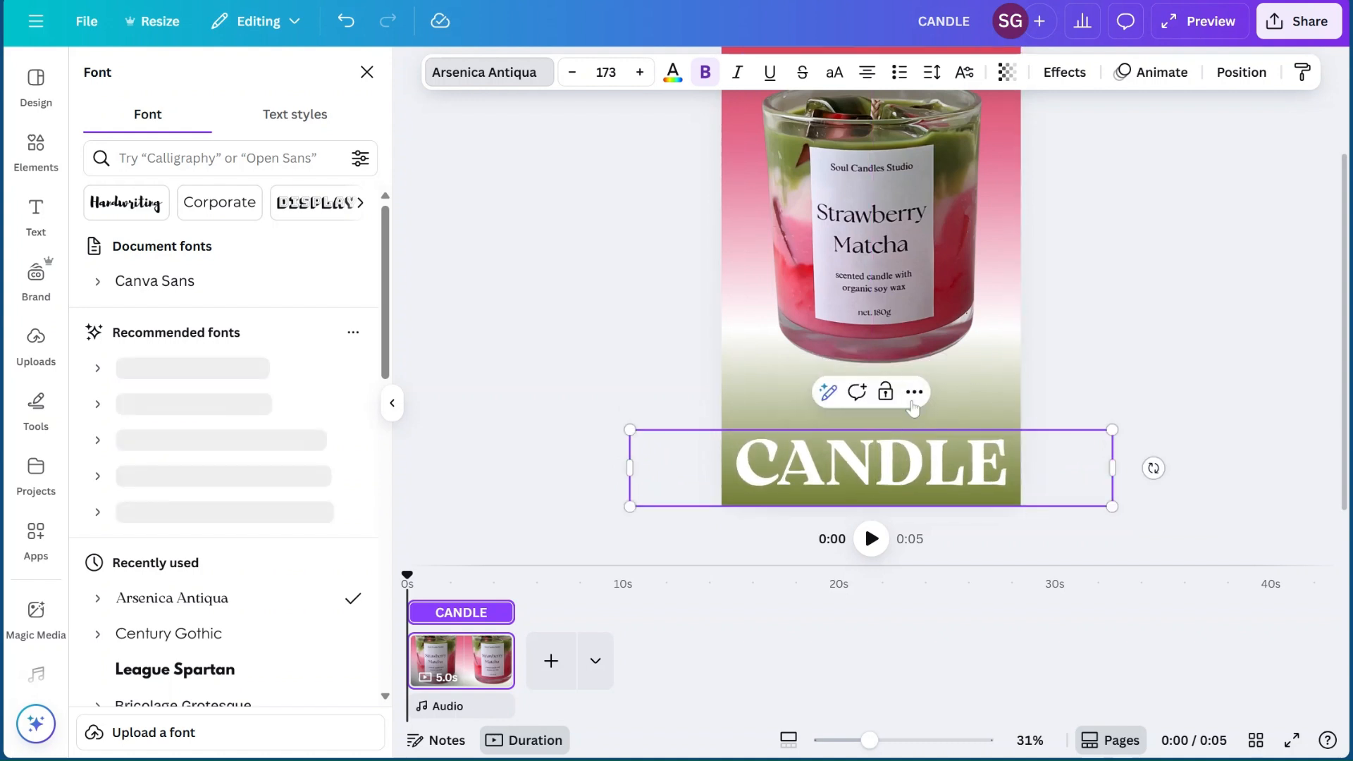
click(1150, 402)
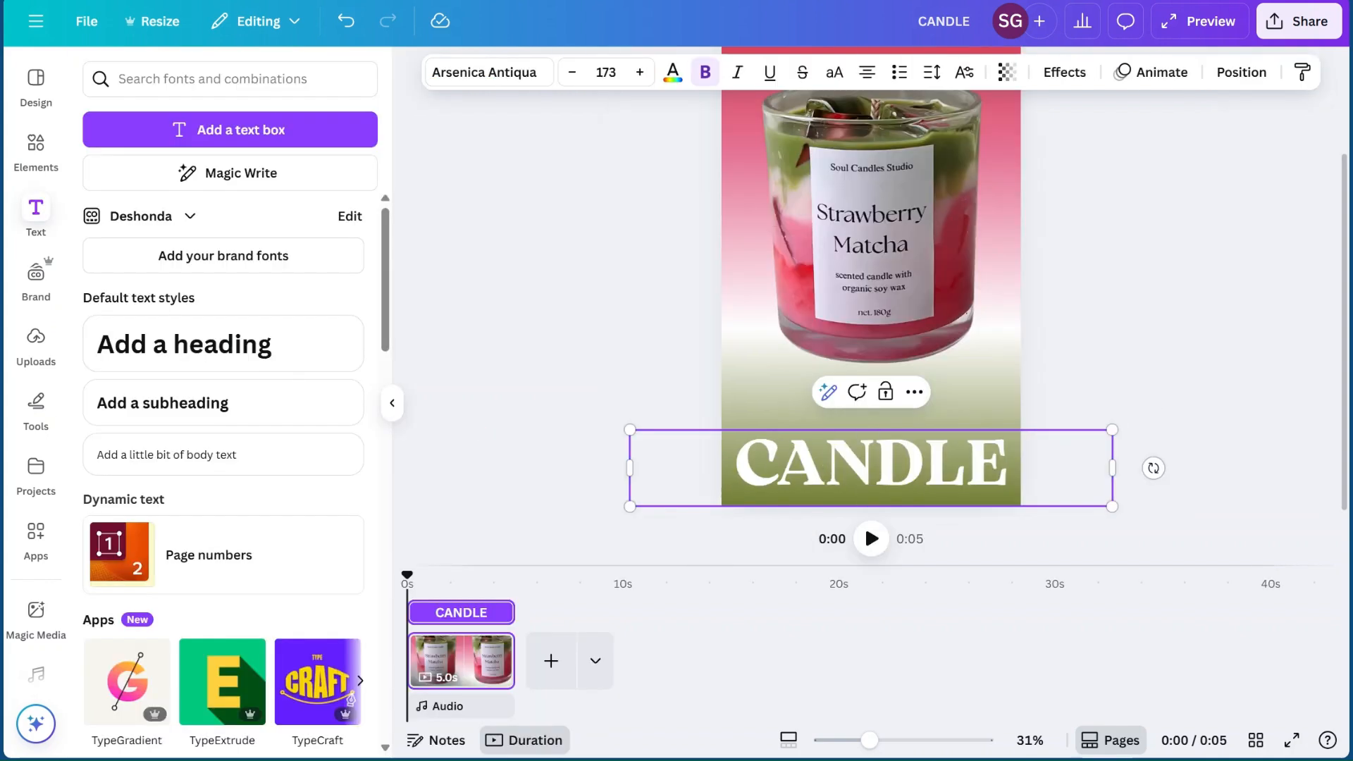
click(1202, 304)
key(Delete)
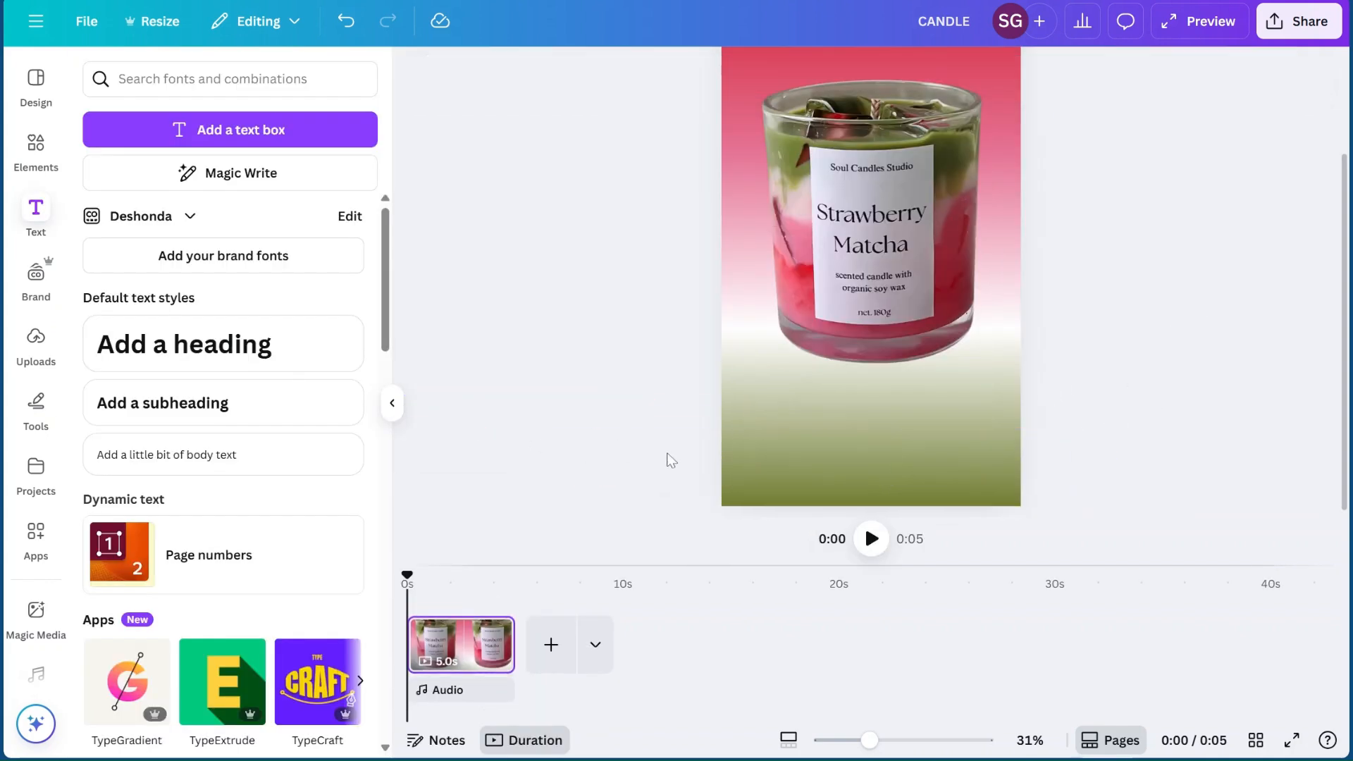
Paste the copied CANDLE heading and place it centred at the top edge of the page
right_click(782, 441)
click(849, 497)
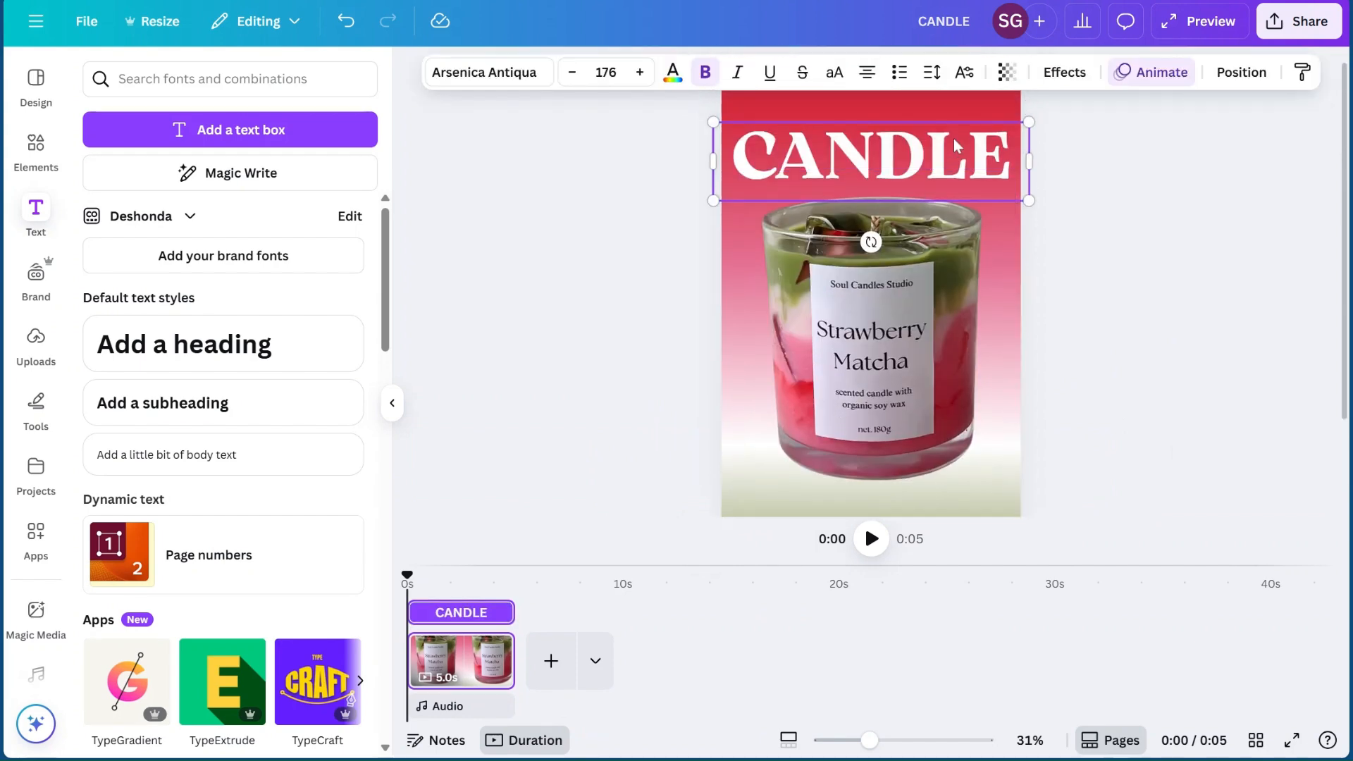
drag(920, 169, 914, 146)
scroll(918, 145, down, 2)
scroll(918, 145, up, 2)
drag(940, 147, 939, 132)
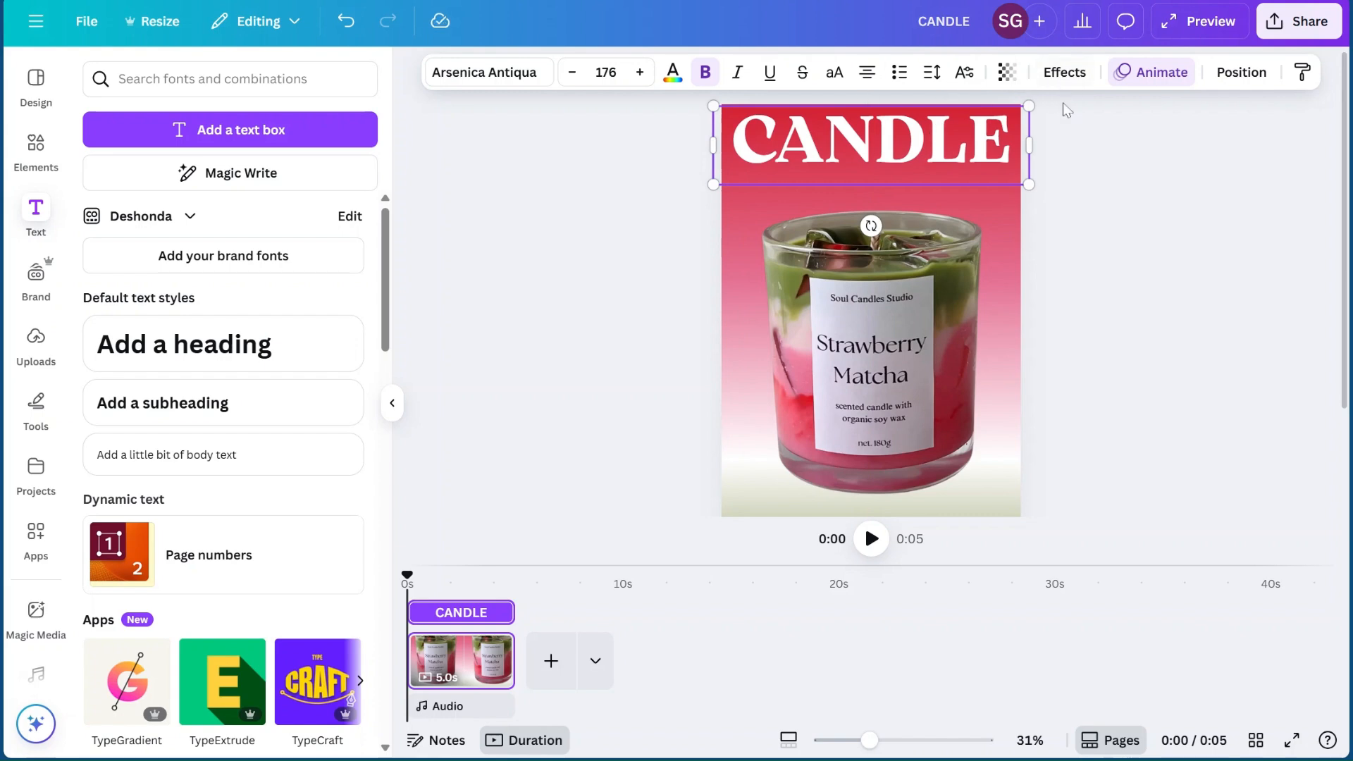
Duplicate the CANDLE heading, place the copy directly below the original and remove its bold formatting
right_click(925, 150)
click(958, 282)
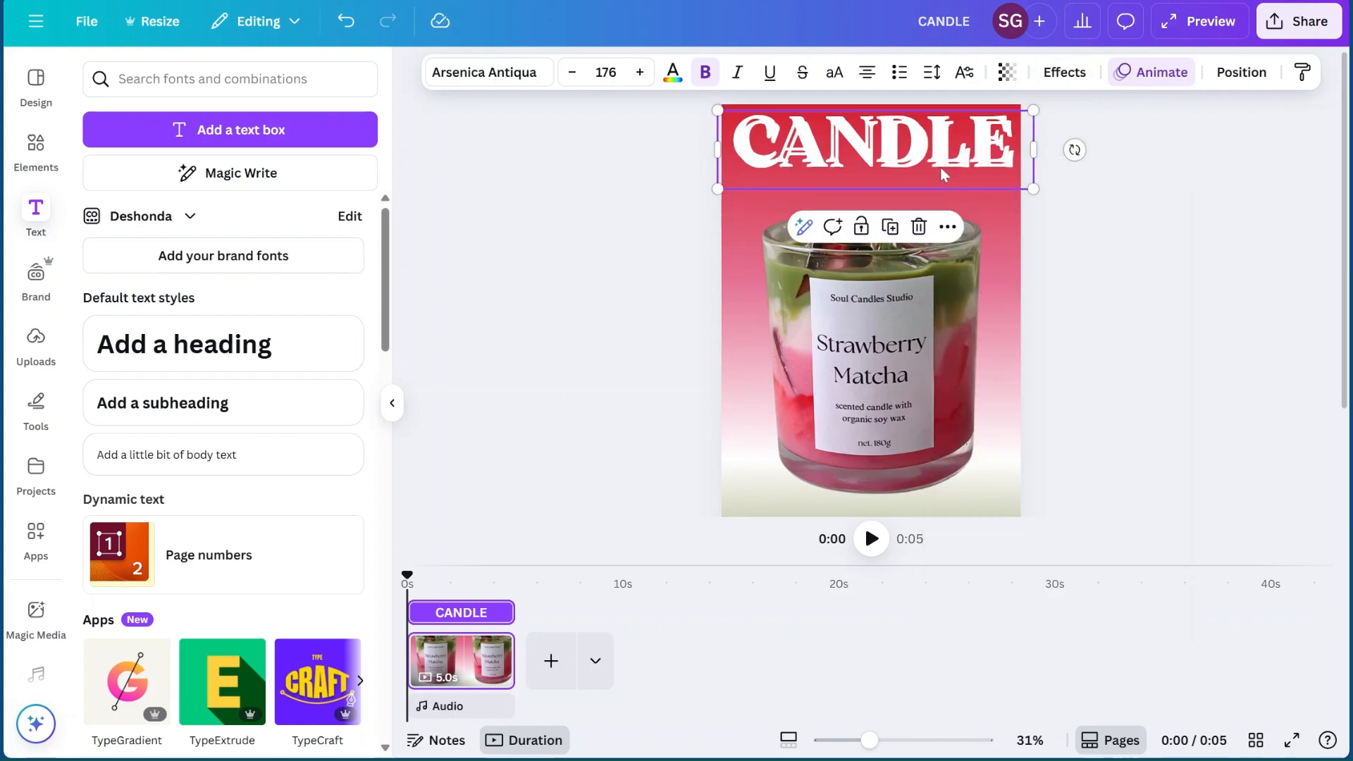
drag(920, 135, 914, 191)
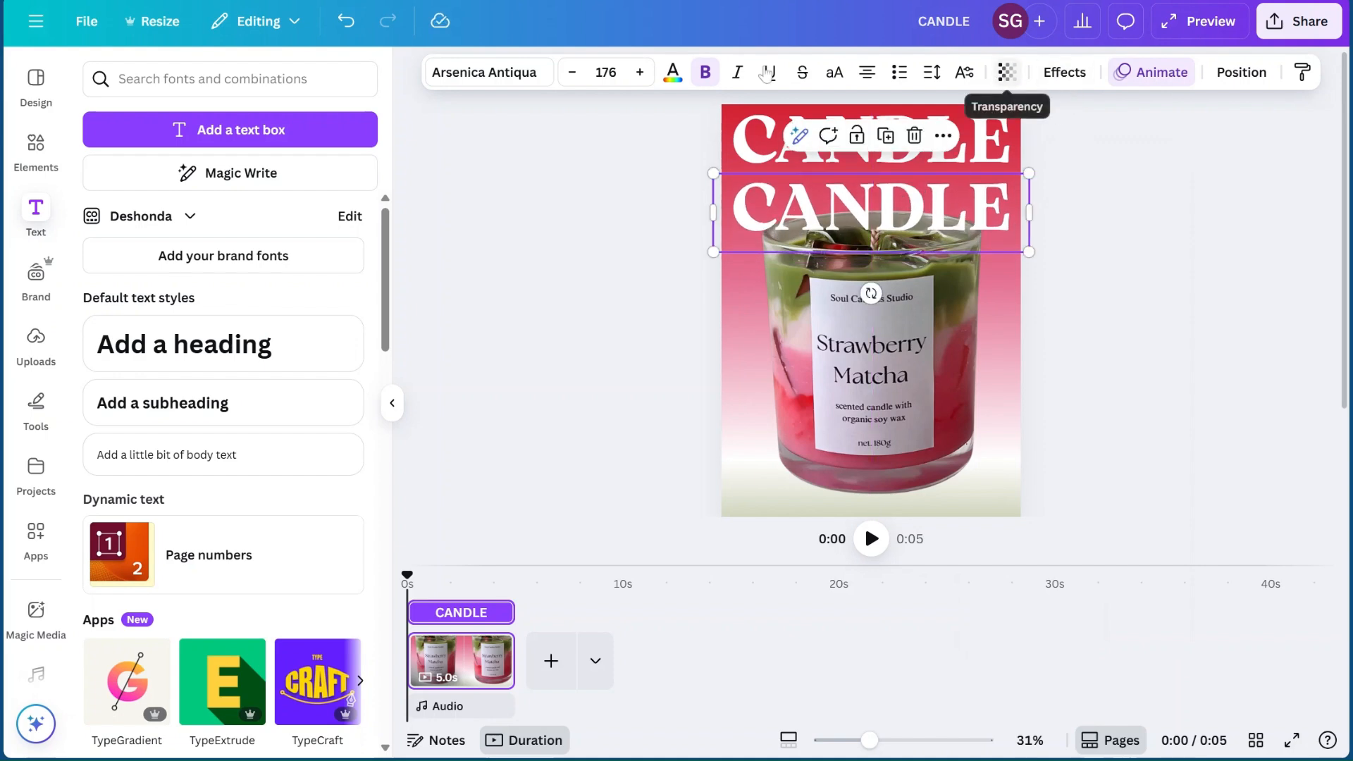
click(706, 73)
Set the lower CANDLE copy's transparency to 42 and send it behind the candle image
click(1004, 72)
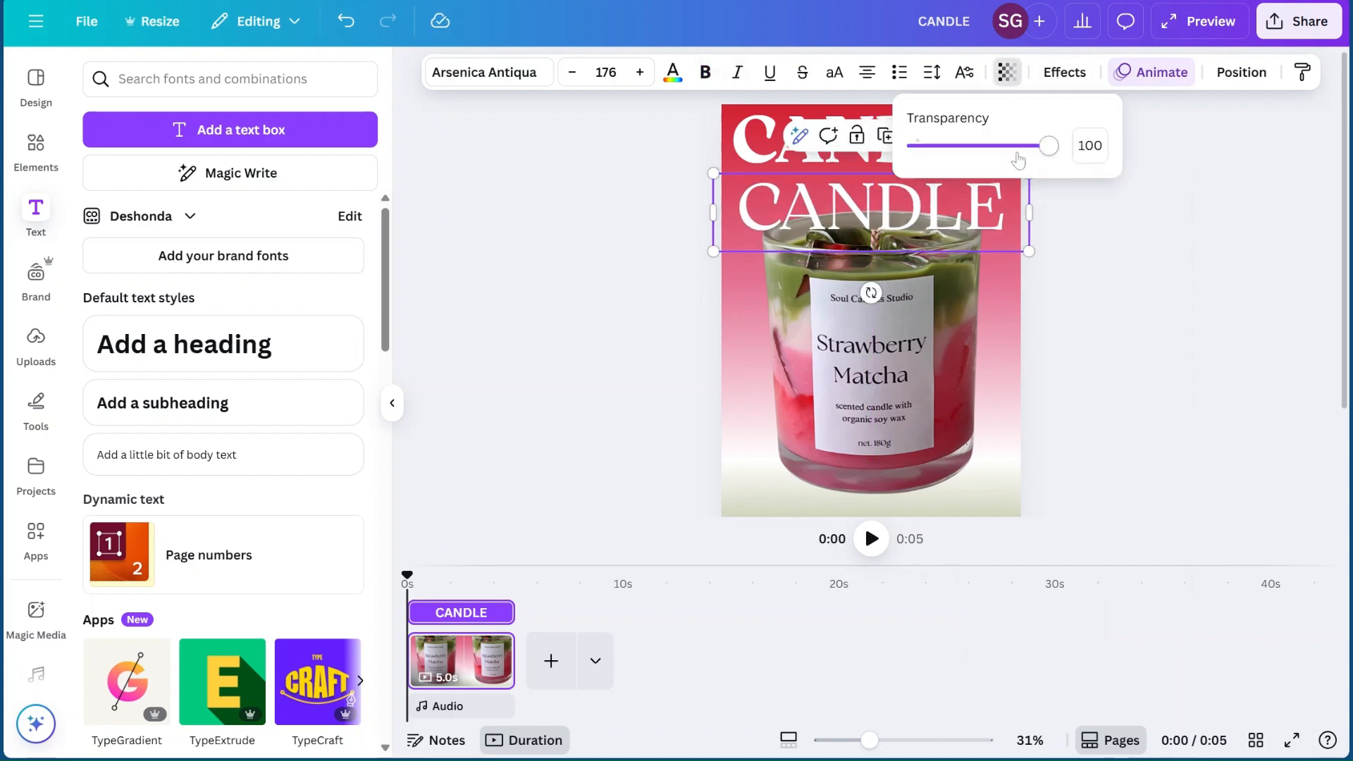
drag(1041, 156, 977, 163)
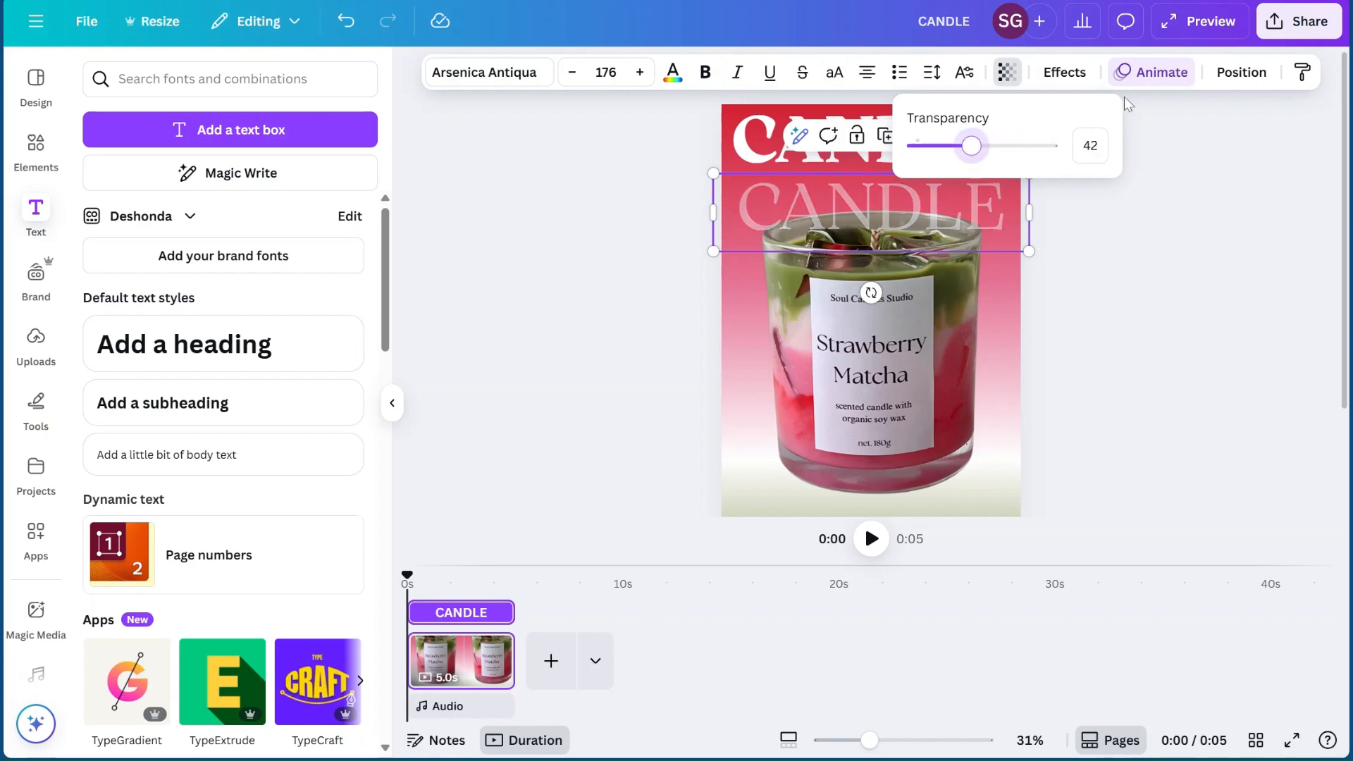
click(1242, 71)
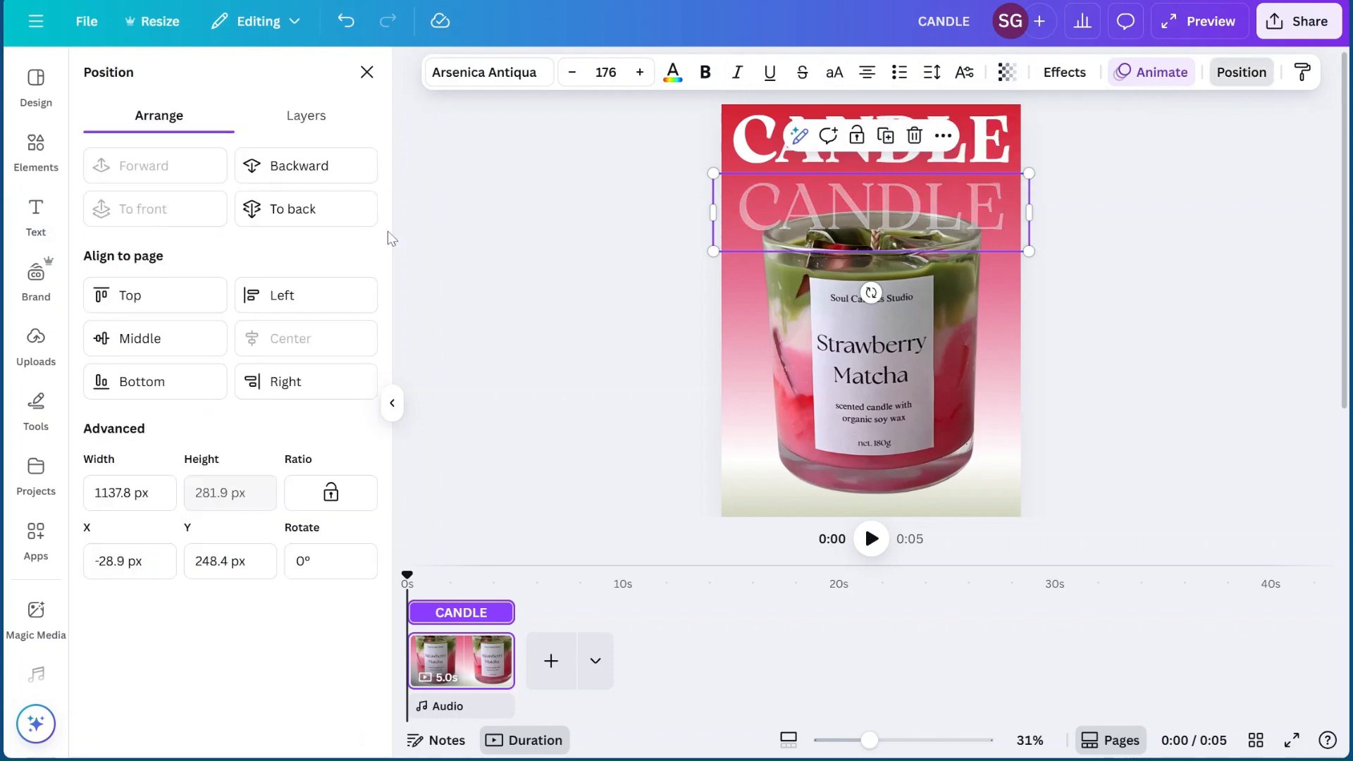
click(323, 168)
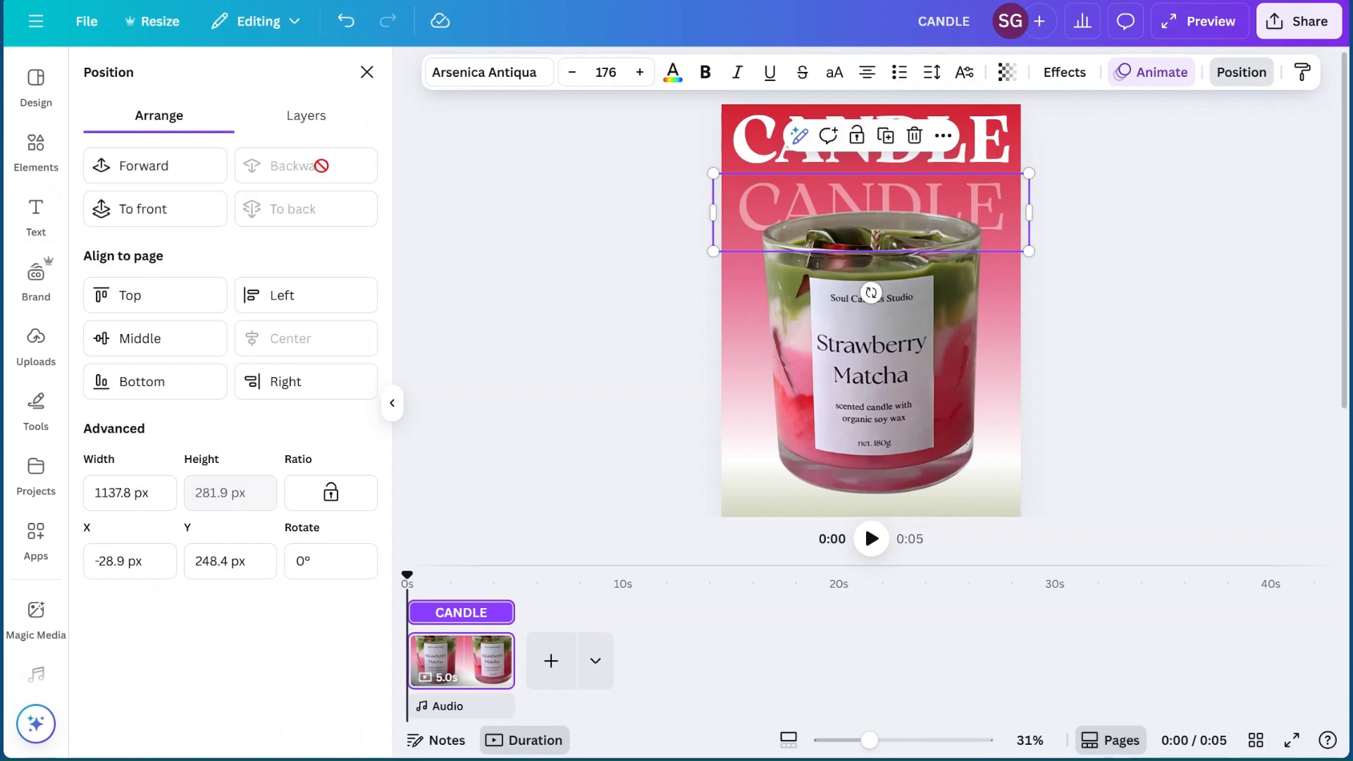
Duplicate the faded CANDLE line three times at even spacing down the page, sending each copy behind the candle
click(886, 135)
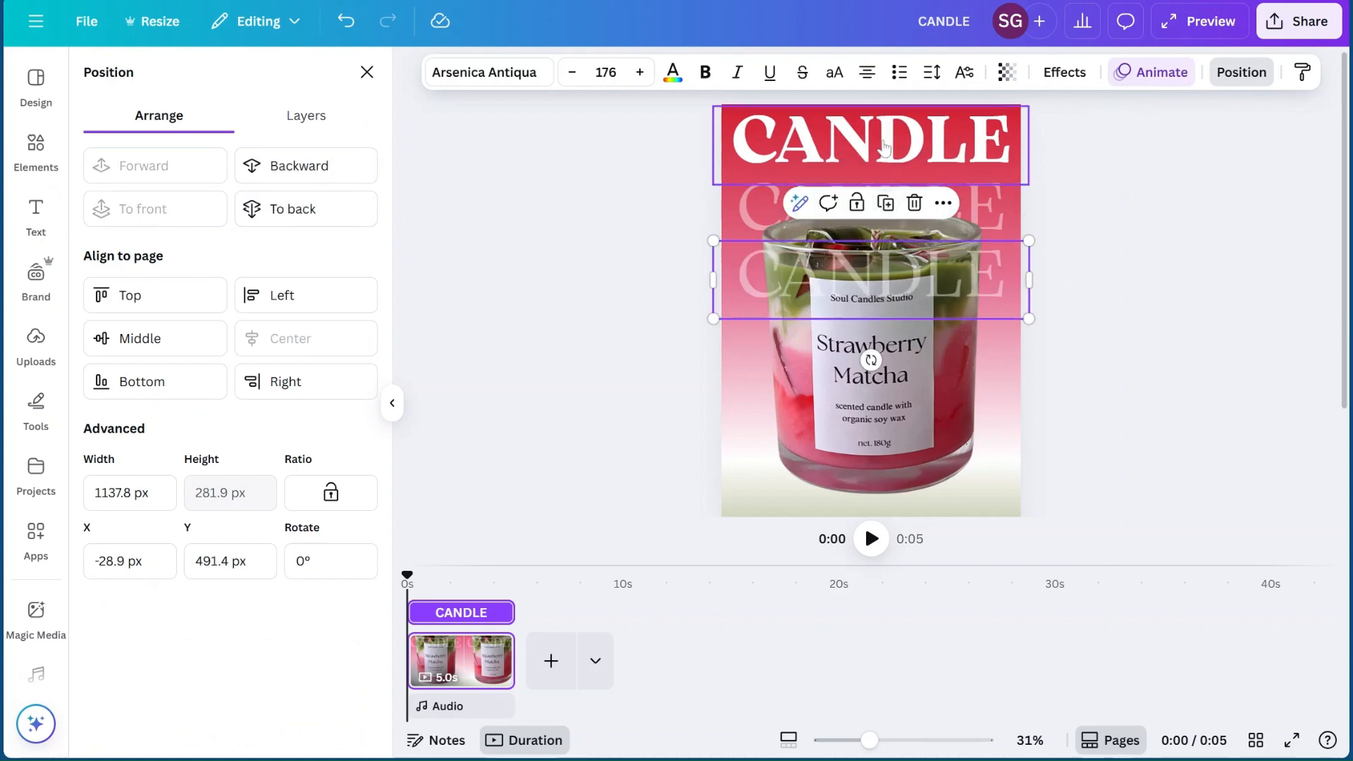
click(313, 172)
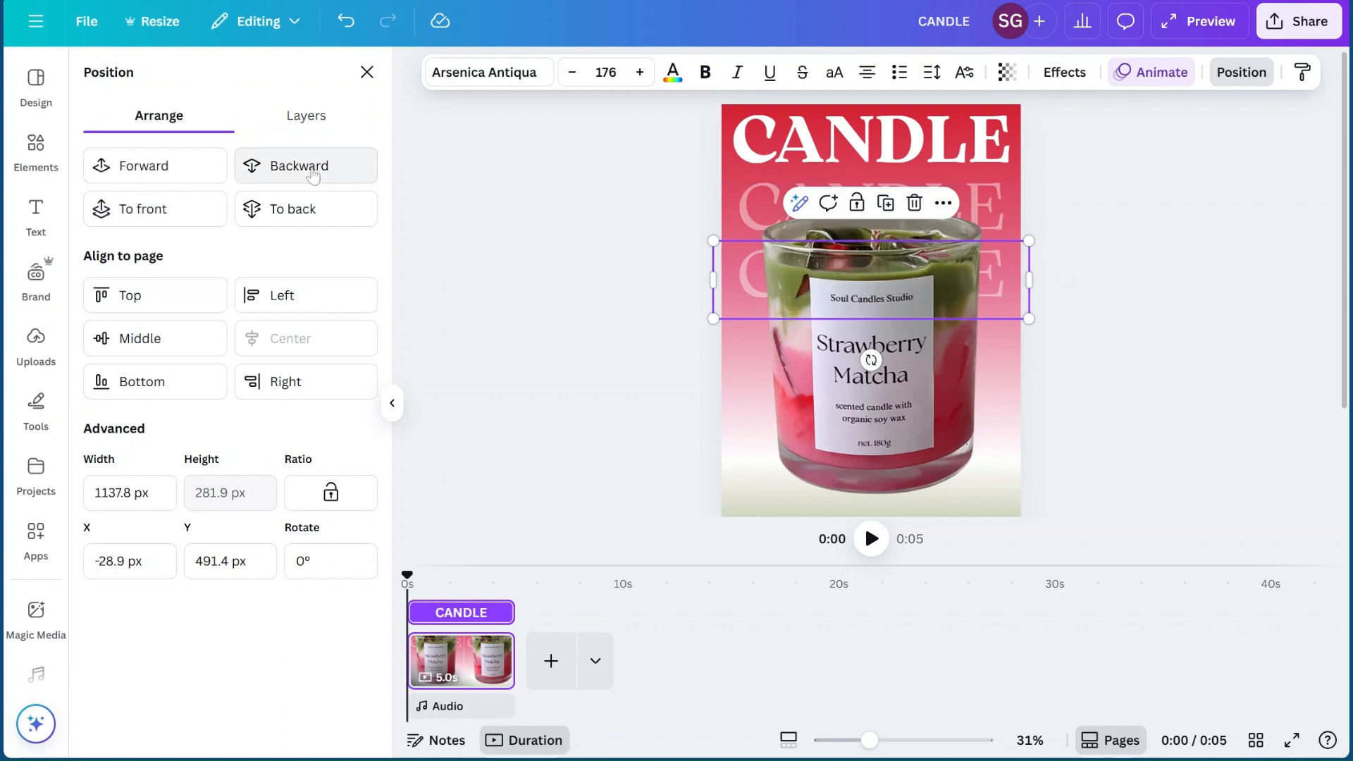
click(886, 203)
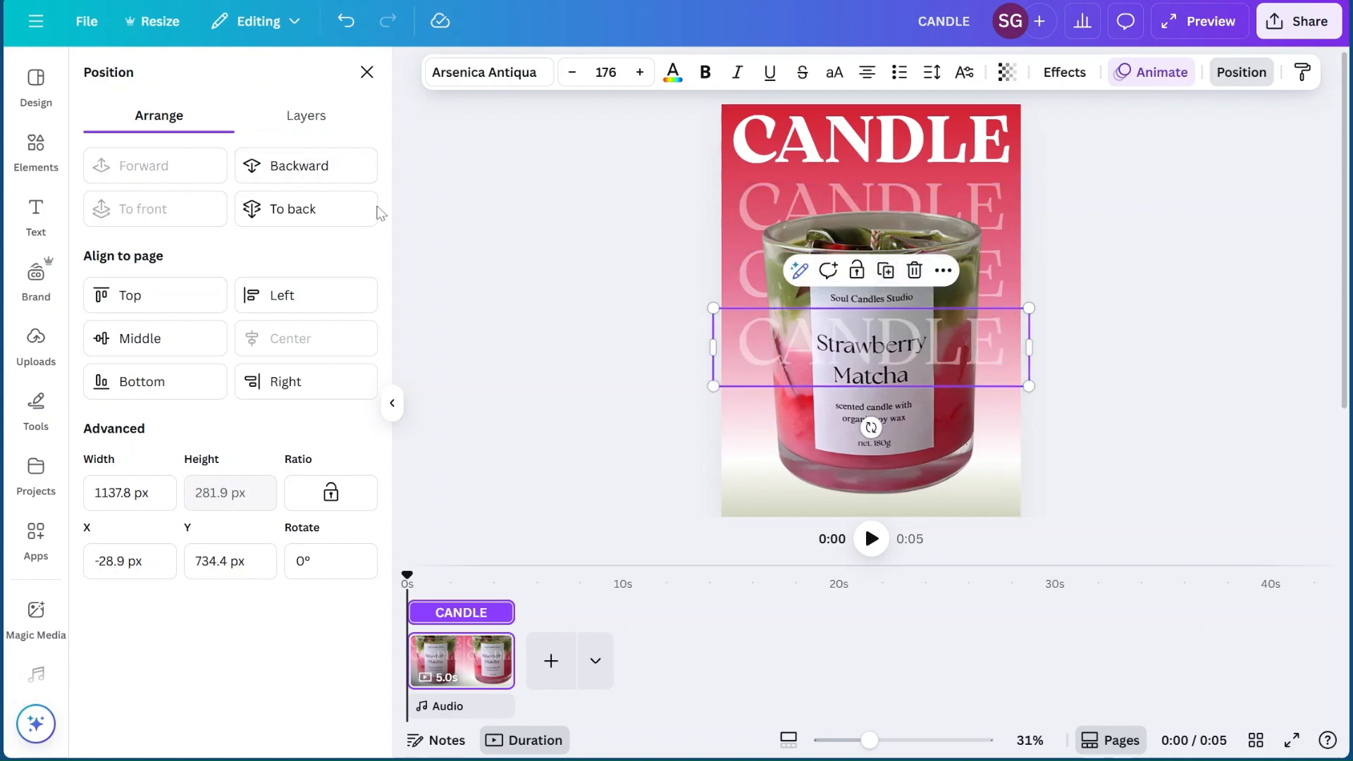
click(302, 167)
key(ctrl+d)
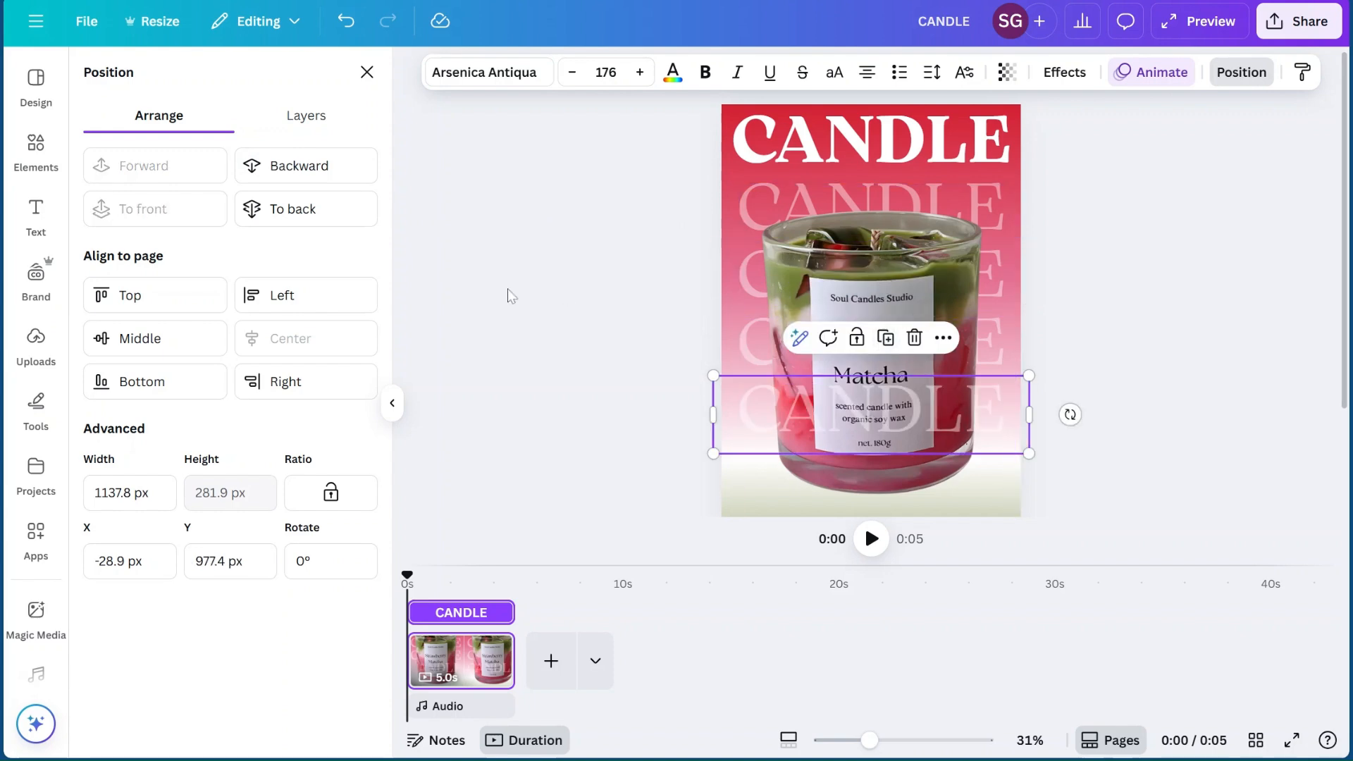
click(320, 180)
Duplicate the faded CANDLE line twice more at the same spacing down the page, sending the first copy behind the candle
scroll(901, 235, down, 3)
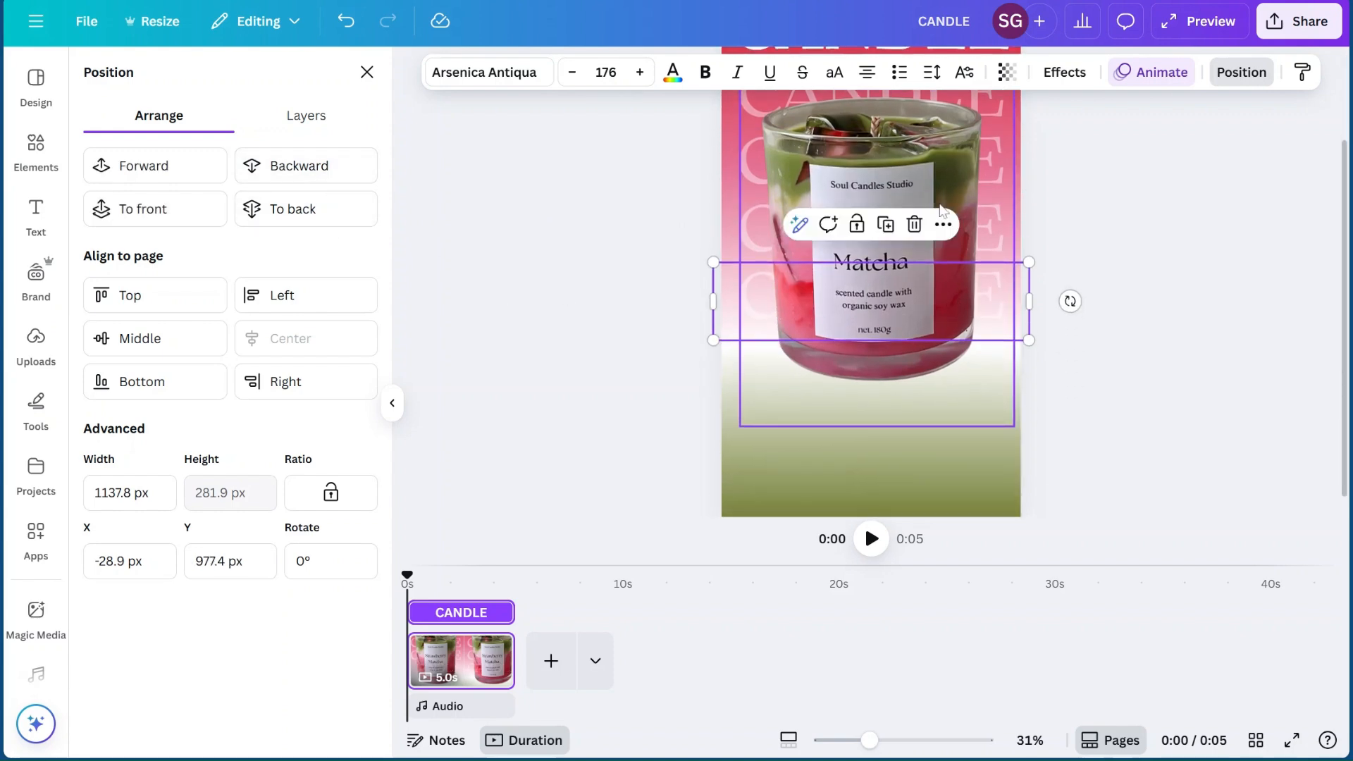
click(890, 227)
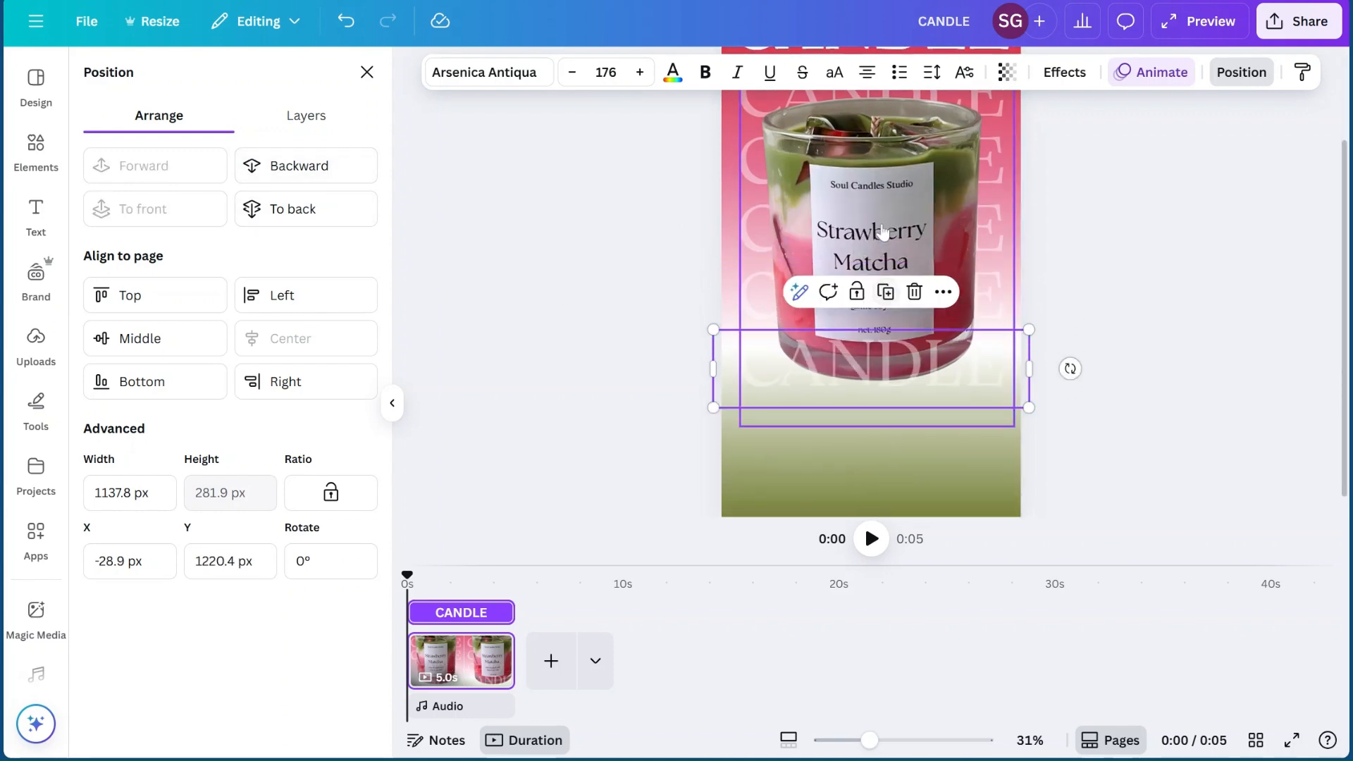
click(282, 167)
key(ctrl+d)
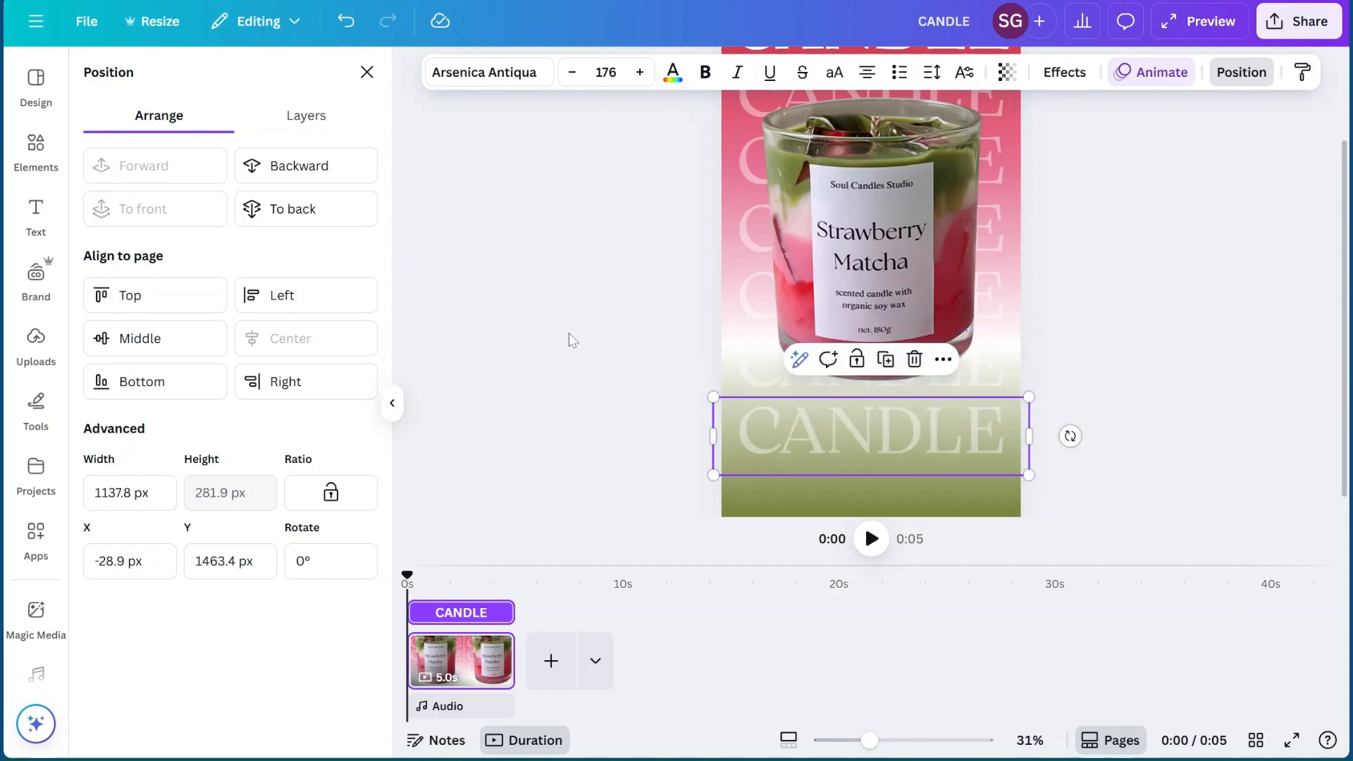
Add one more copy of the faded CANDLE line and place it along the page's bottom edge
click(1181, 274)
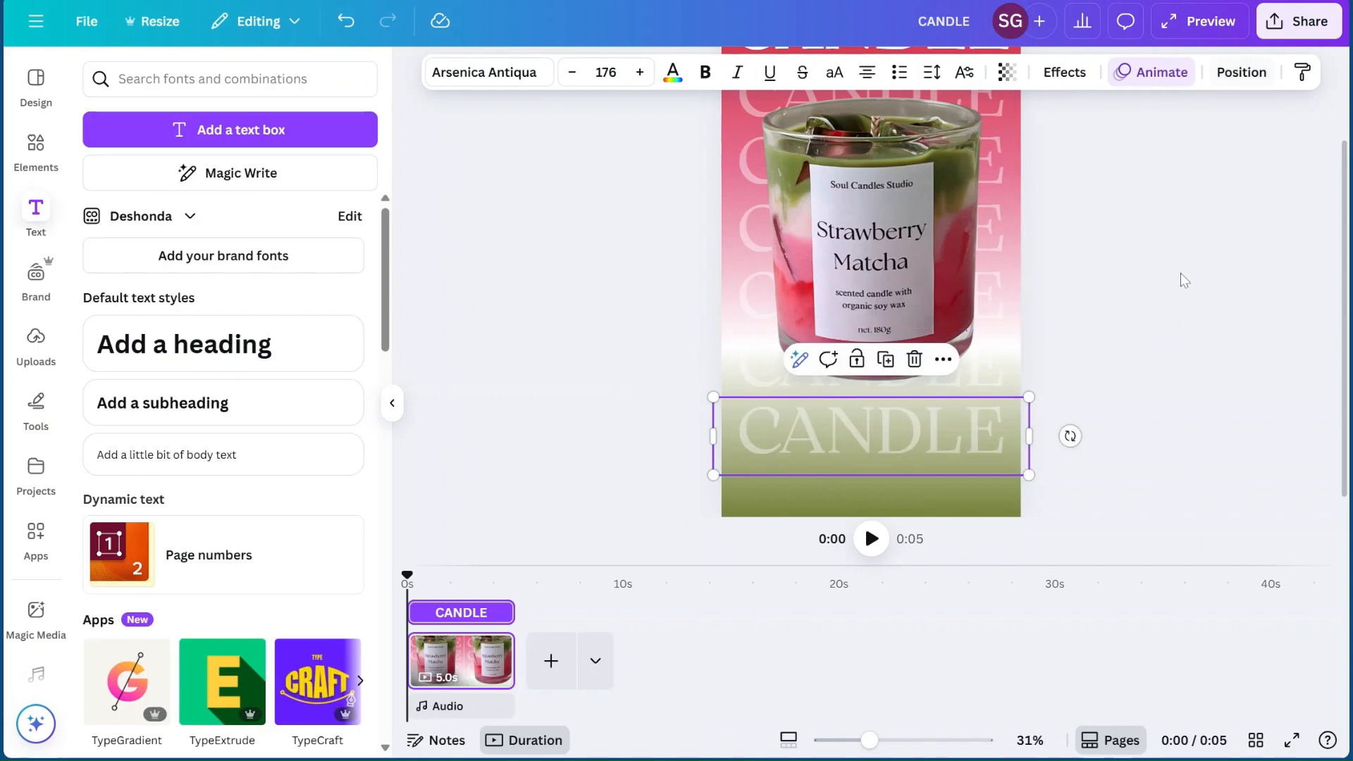
click(1121, 264)
click(892, 458)
drag(884, 440, 870, 492)
click(1121, 351)
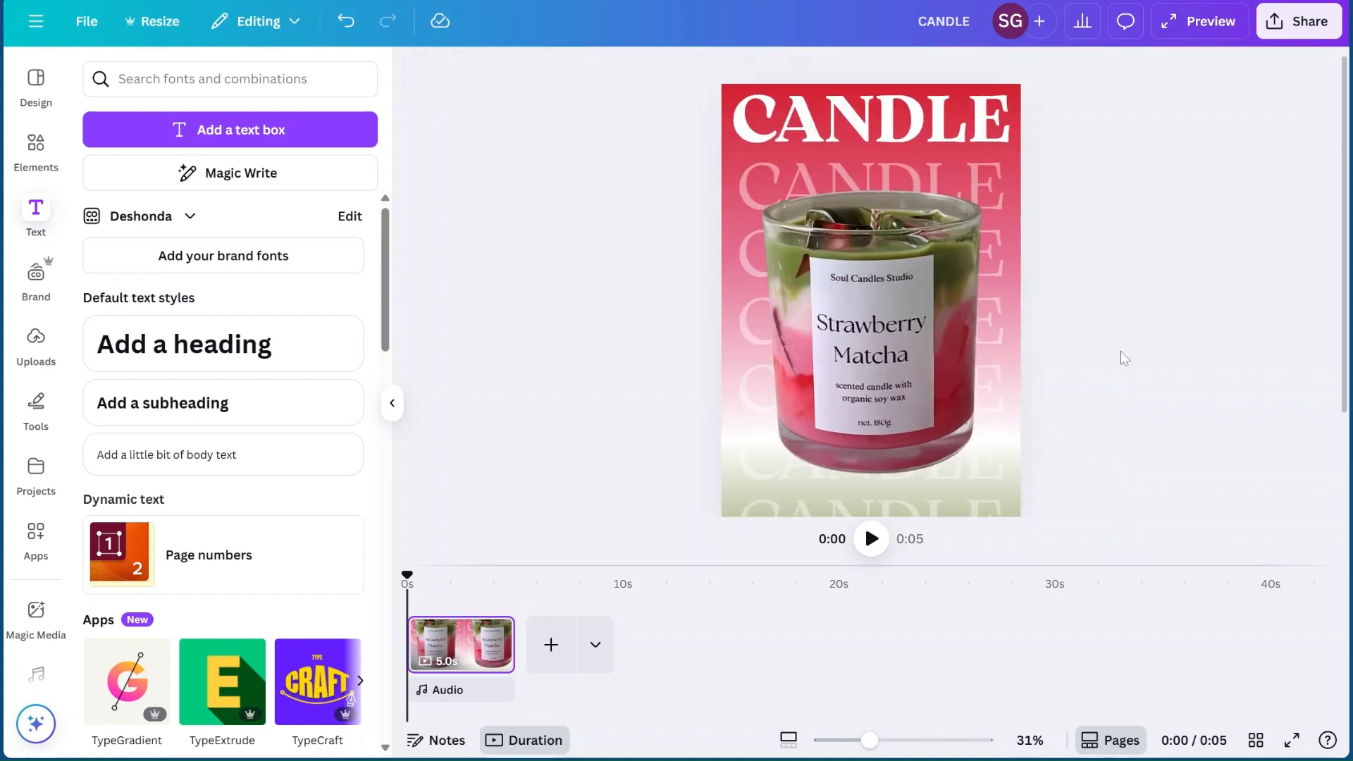
Enlarge the Strawberry Matcha candle image from its lower corners and recentre it on the page
click(885, 247)
drag(739, 437, 692, 454)
drag(1015, 472, 1029, 491)
click(1148, 360)
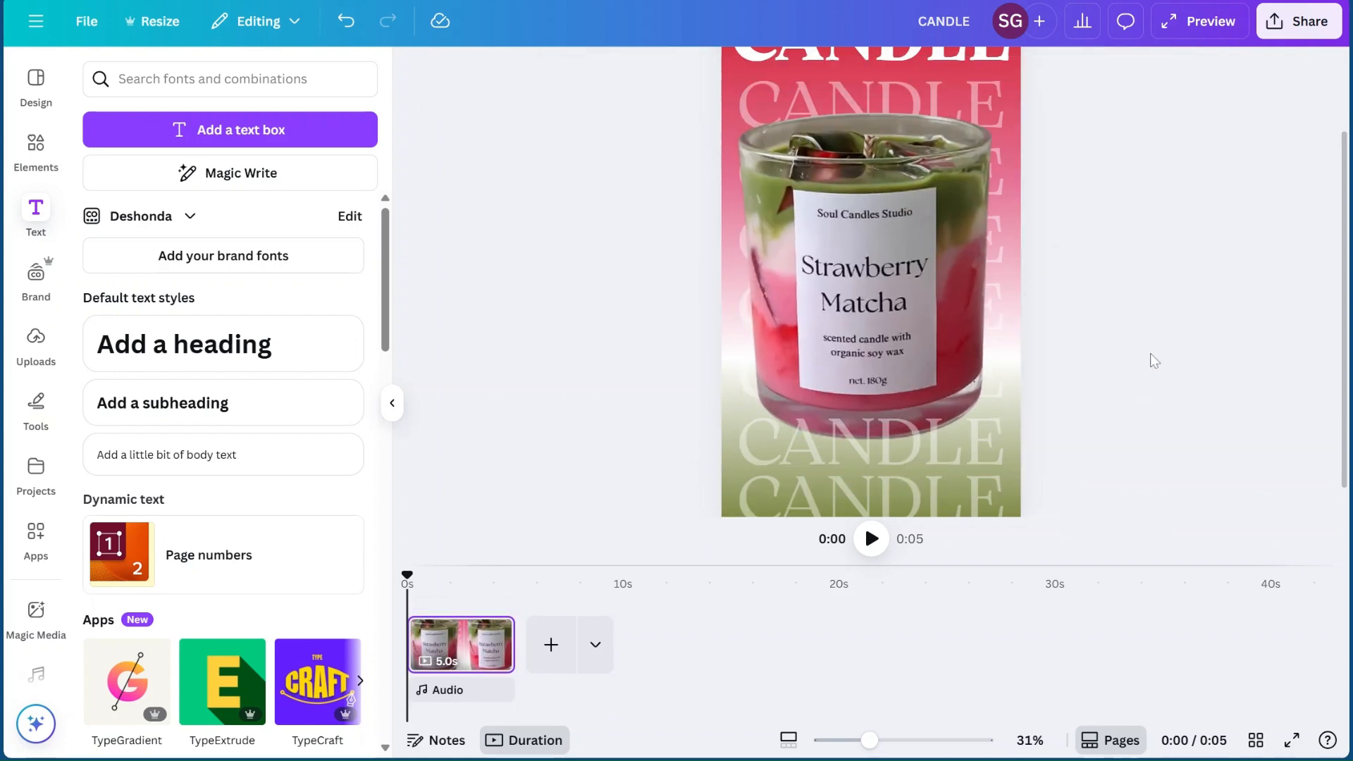
click(866, 231)
drag(868, 231, 875, 231)
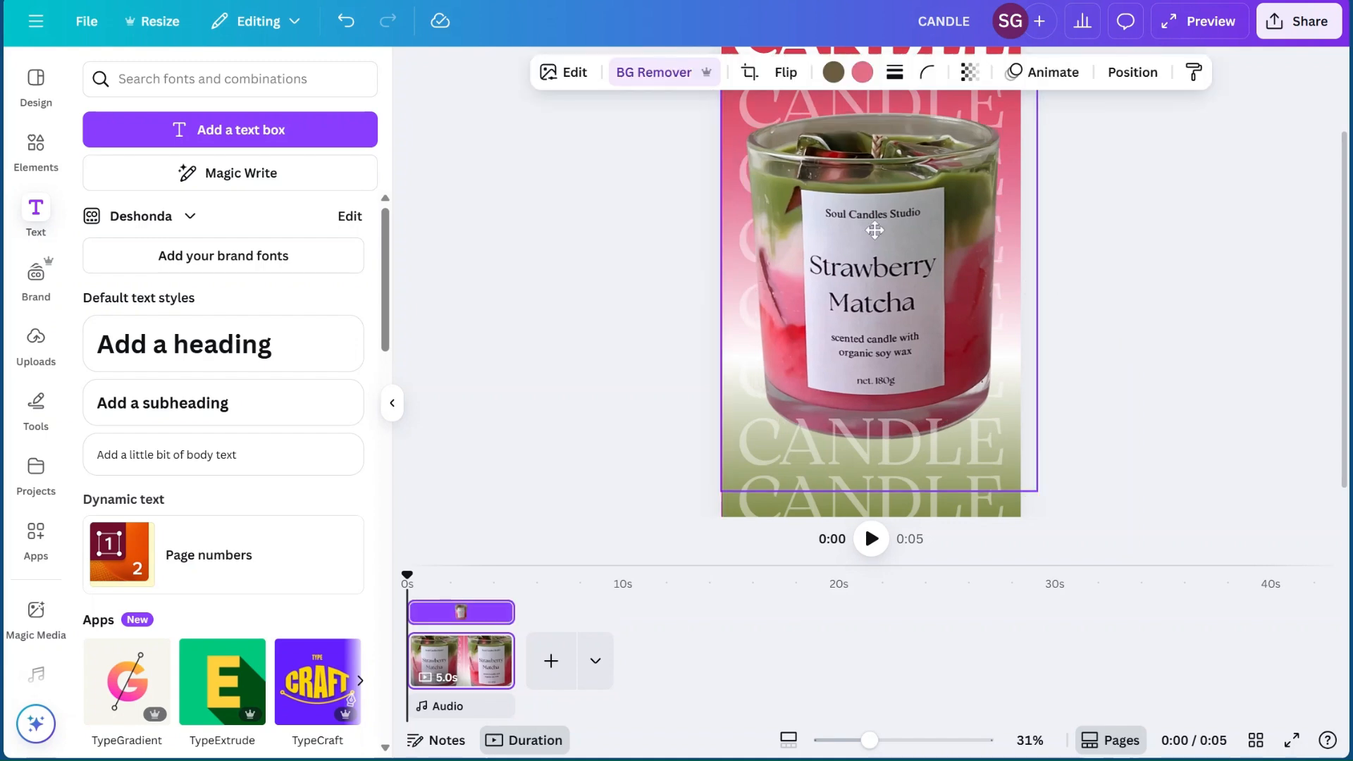
click(1198, 155)
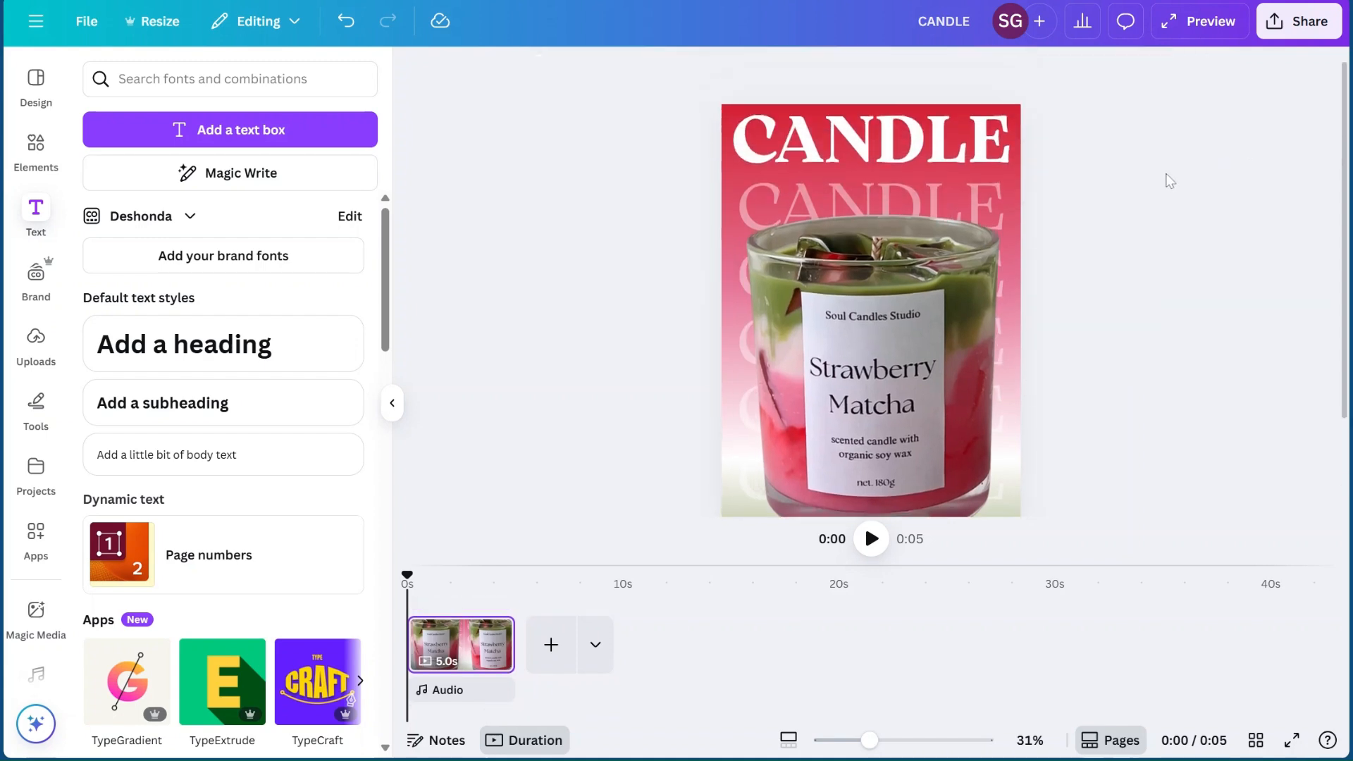
Send the faded CANDLE line that overlaps the candle's base backward so it sits behind the candle
scroll(1171, 181, down, 2)
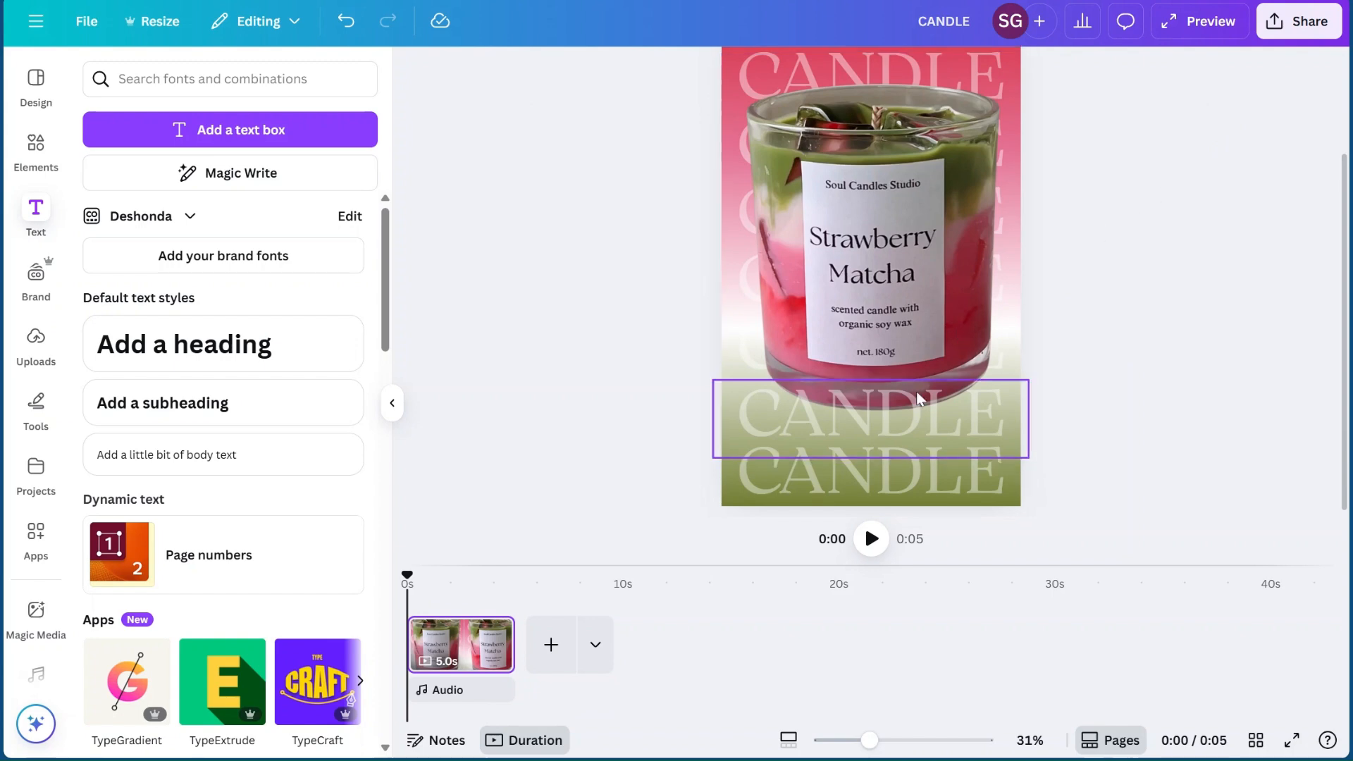
click(909, 409)
click(1218, 71)
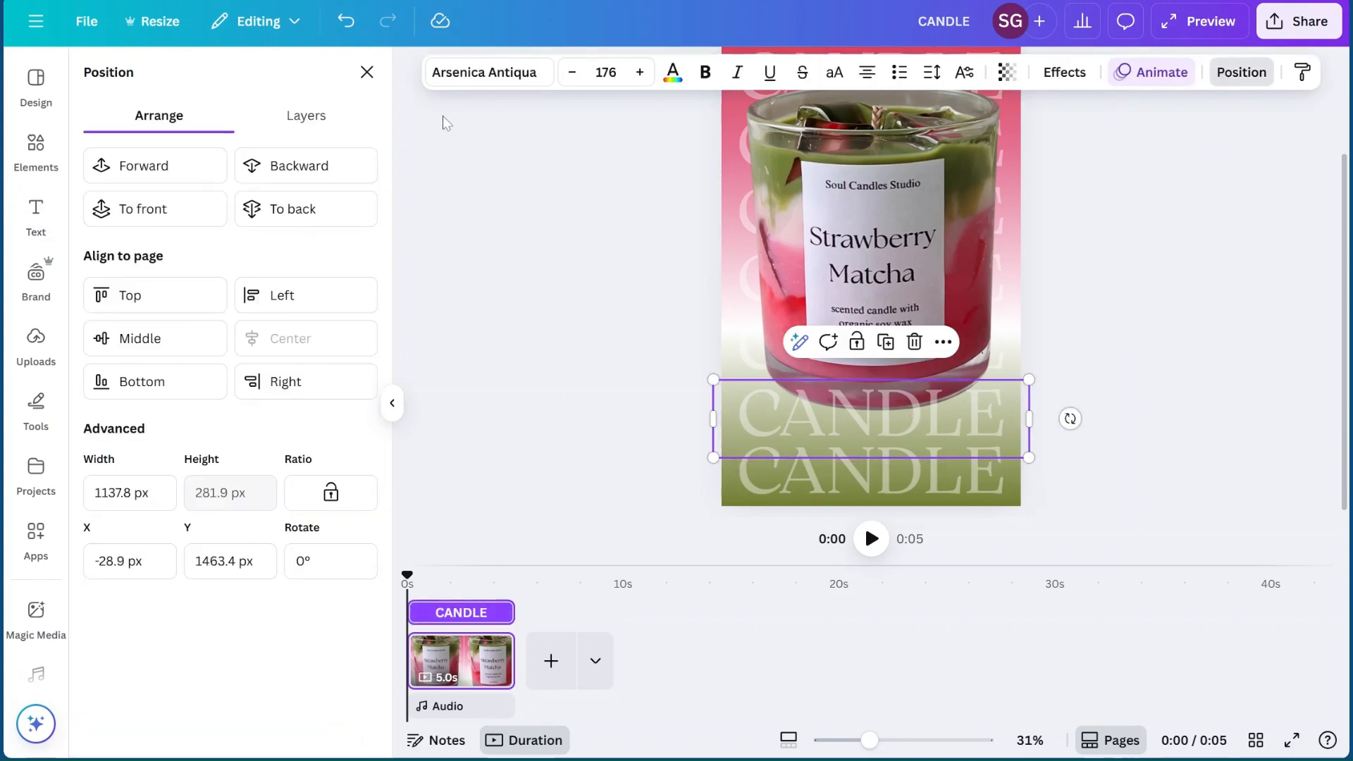
click(303, 165)
click(533, 312)
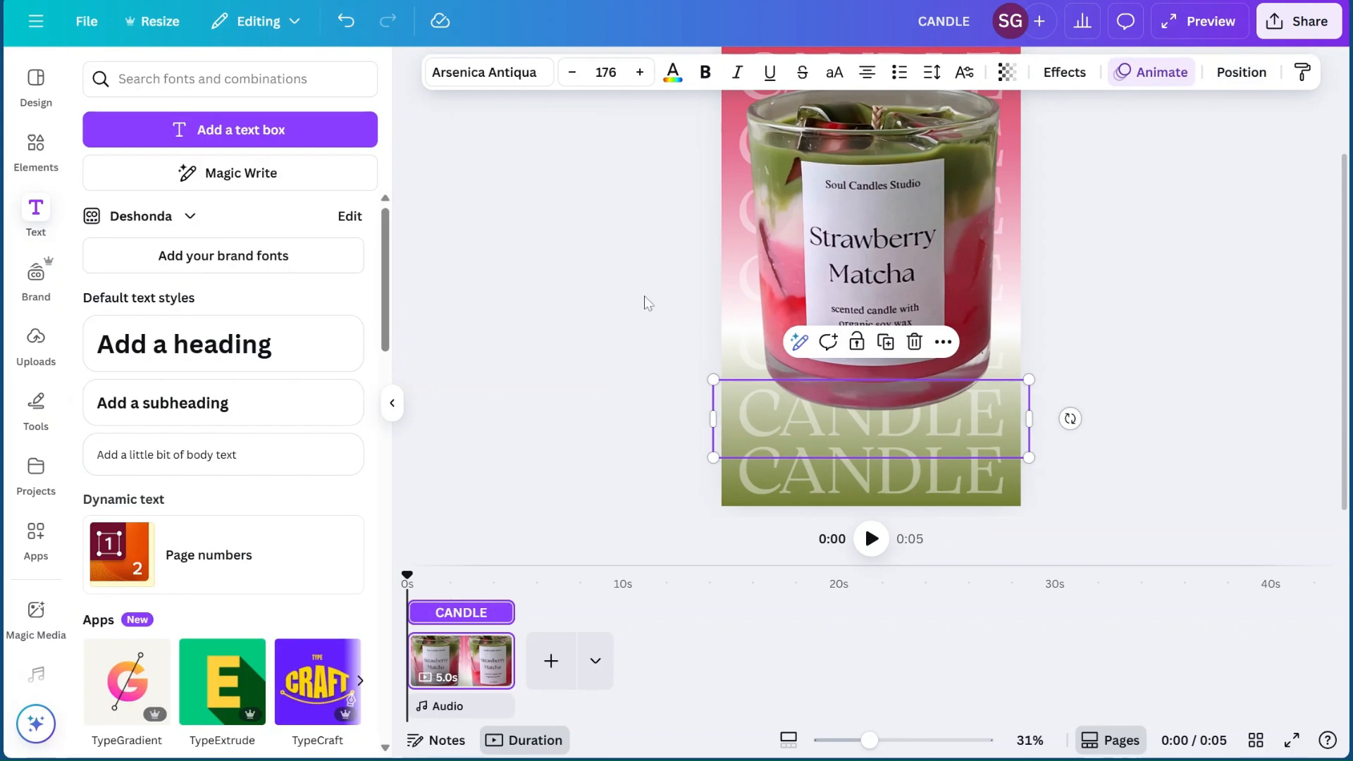
Shorten the page's duration to 2.5 seconds and duplicate the page
scroll(774, 290, up, 2)
scroll(575, 384, down, 1)
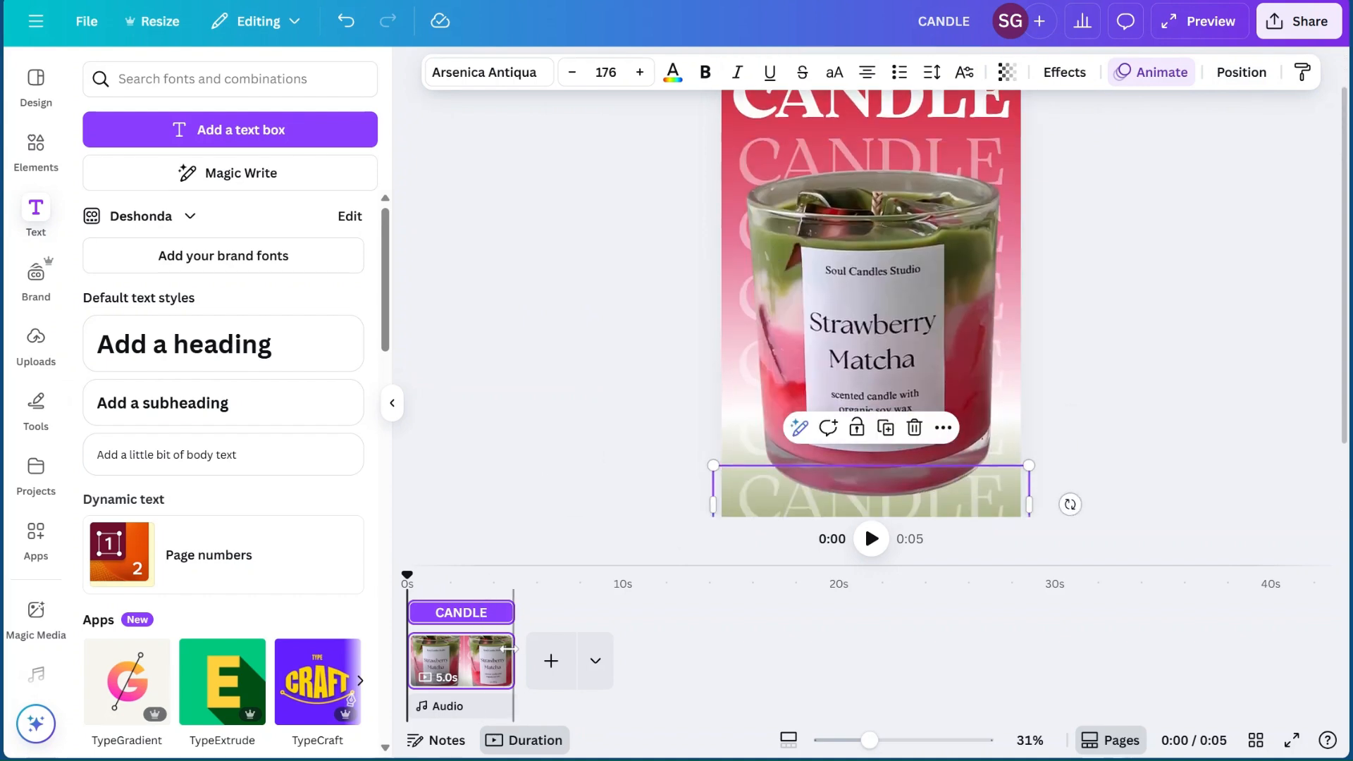
drag(513, 649, 461, 646)
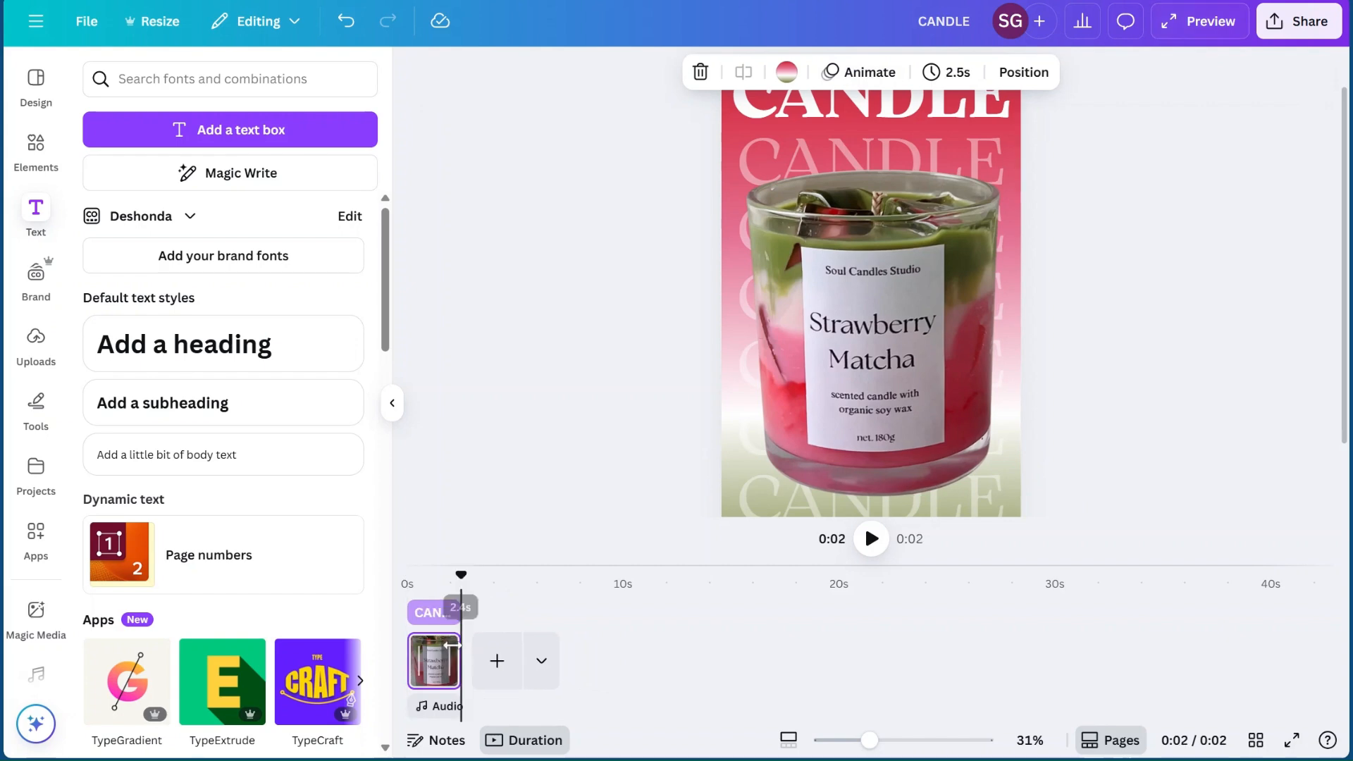
click(623, 282)
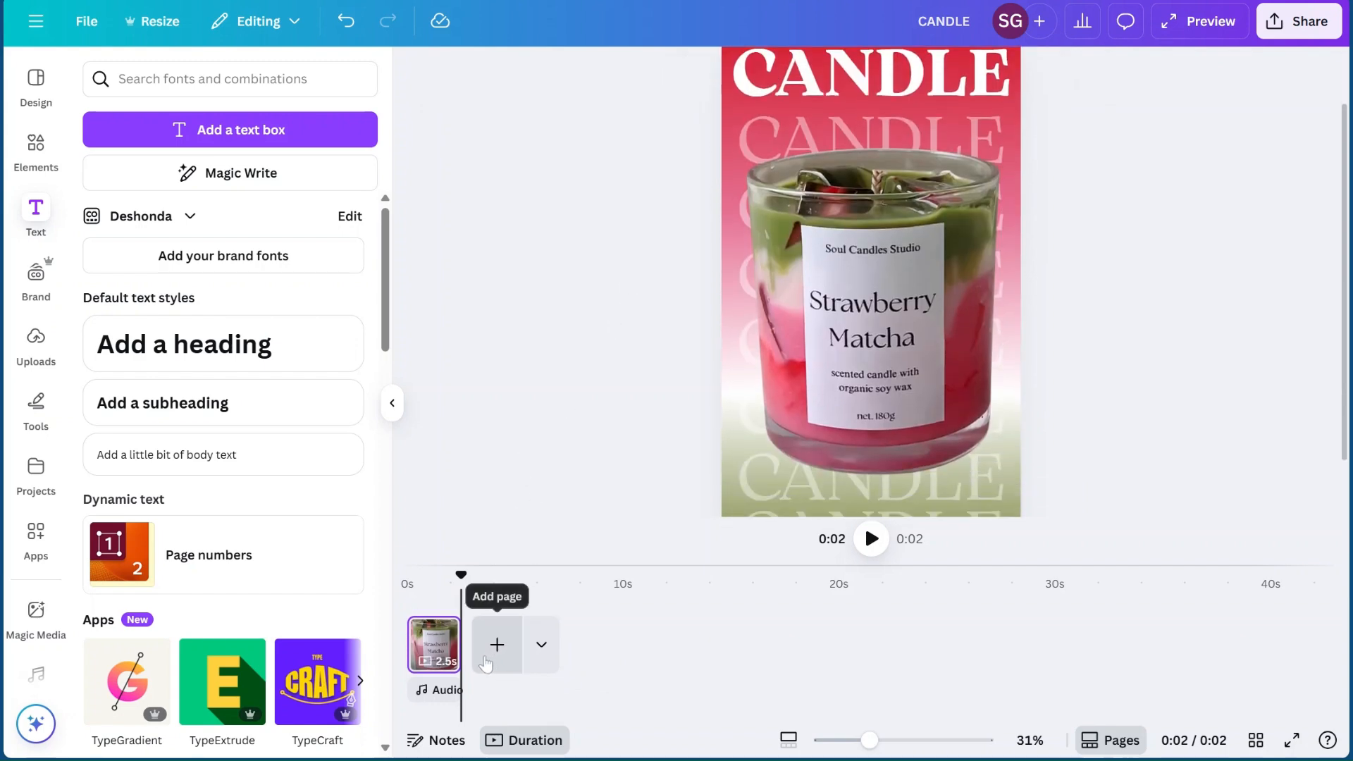
click(437, 632)
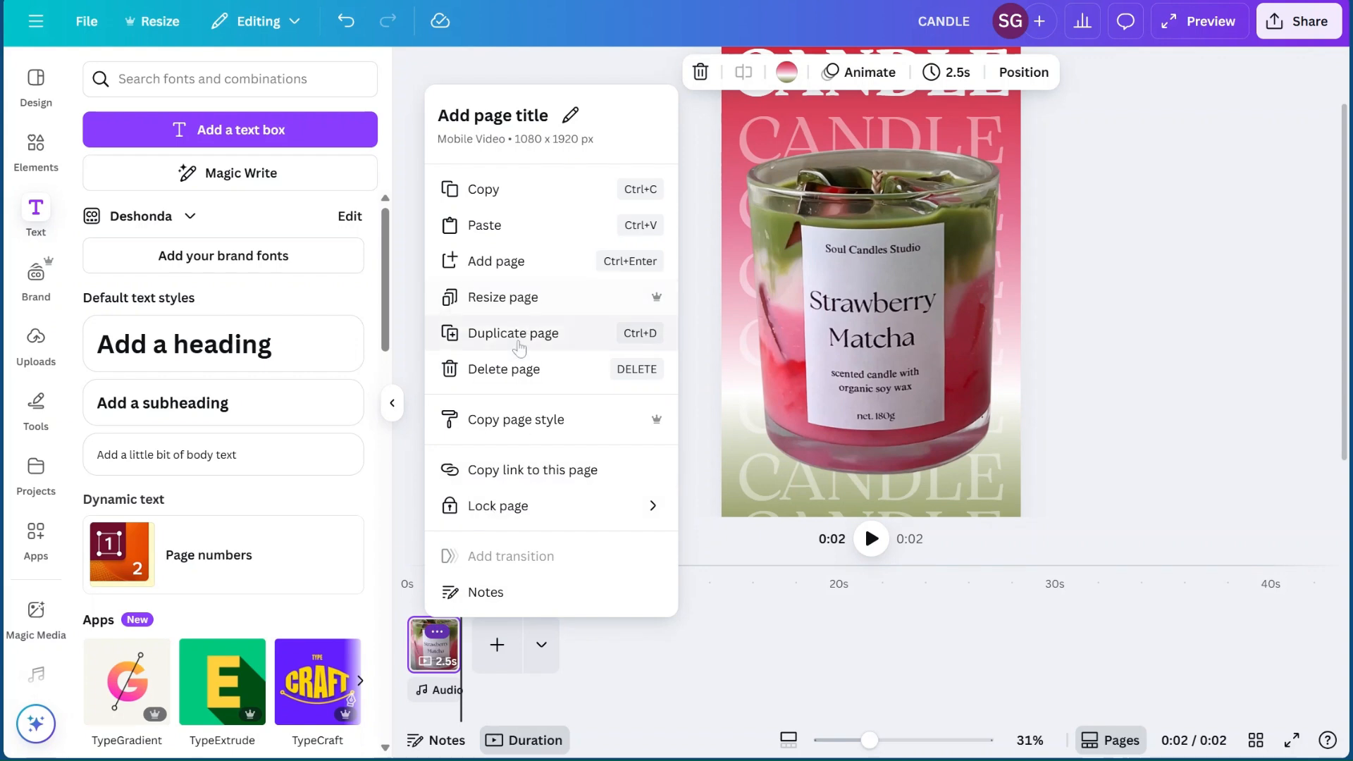
click(525, 333)
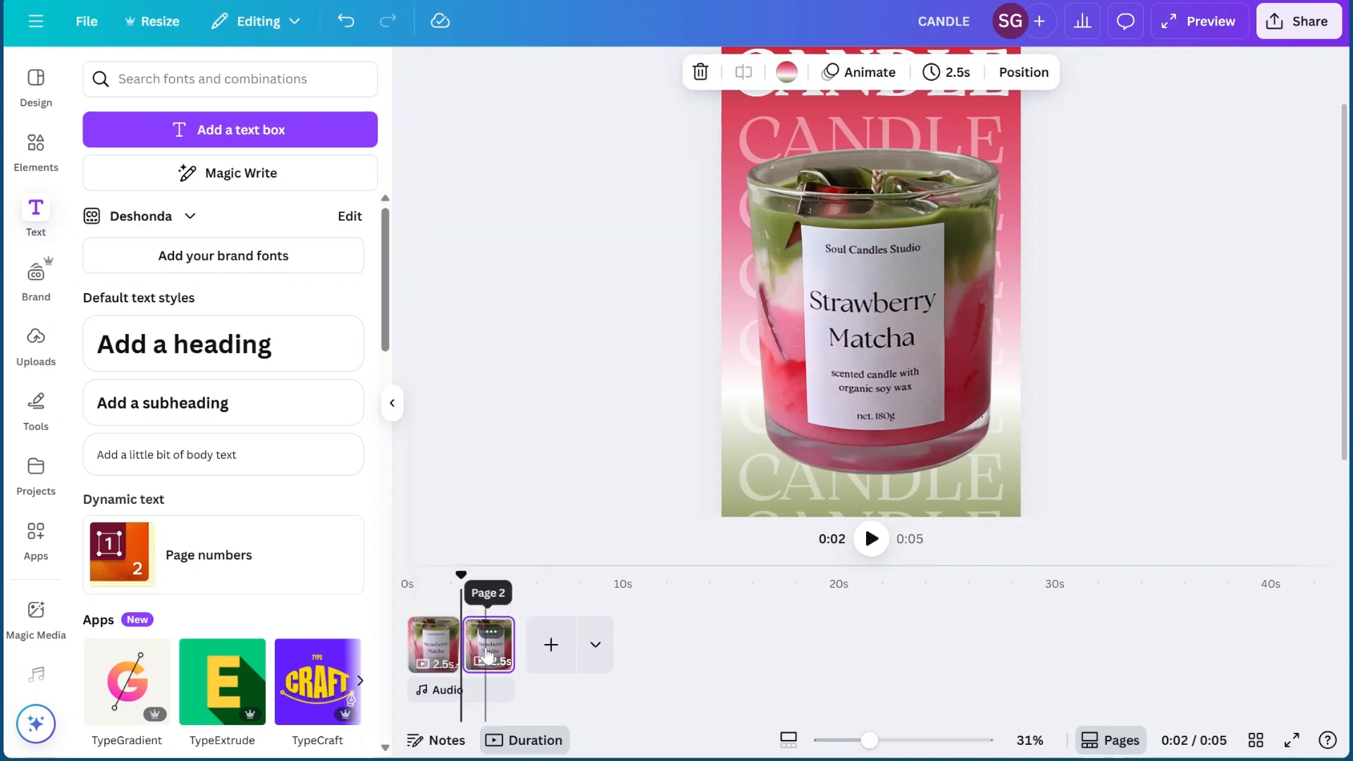
Replace the candle image on the second page with the uploaded Velvet Citrus photo, enlarged to the page's side edge
click(486, 638)
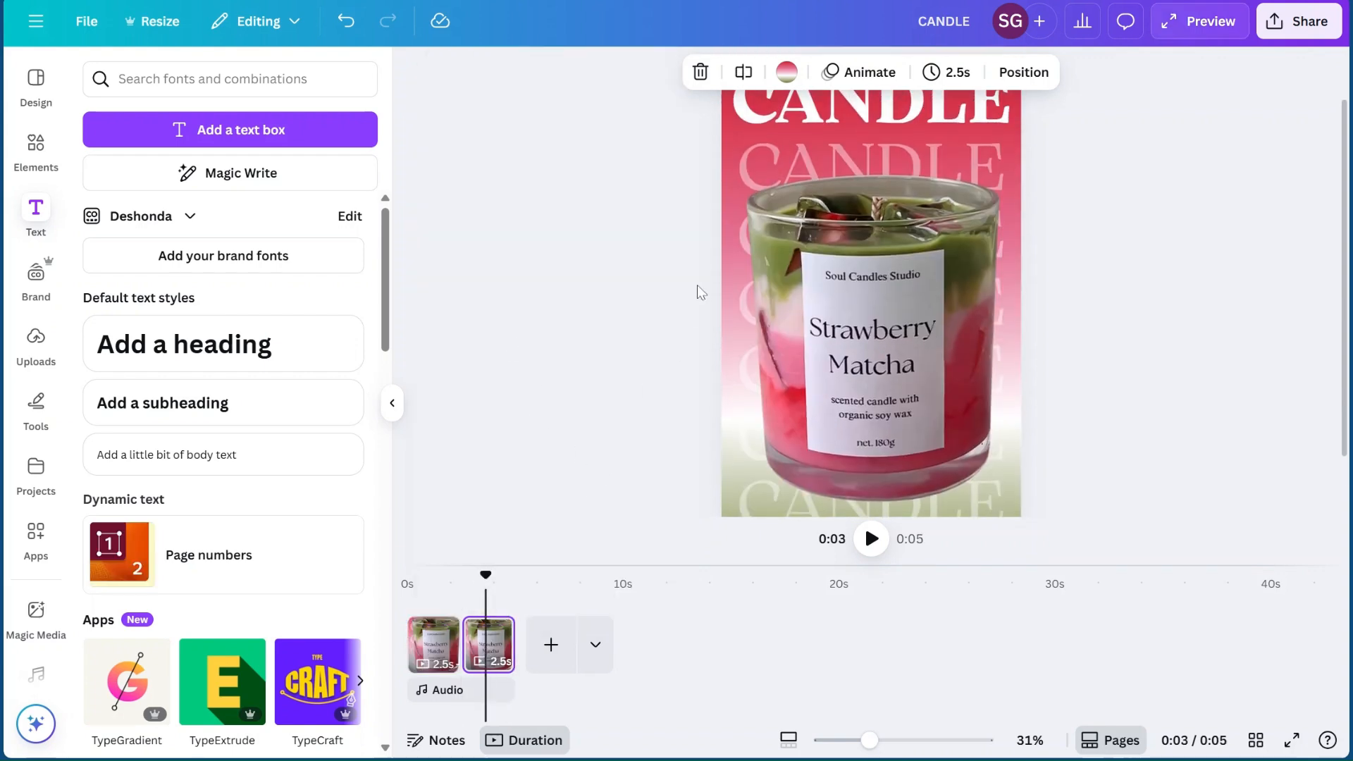
click(885, 276)
click(908, 189)
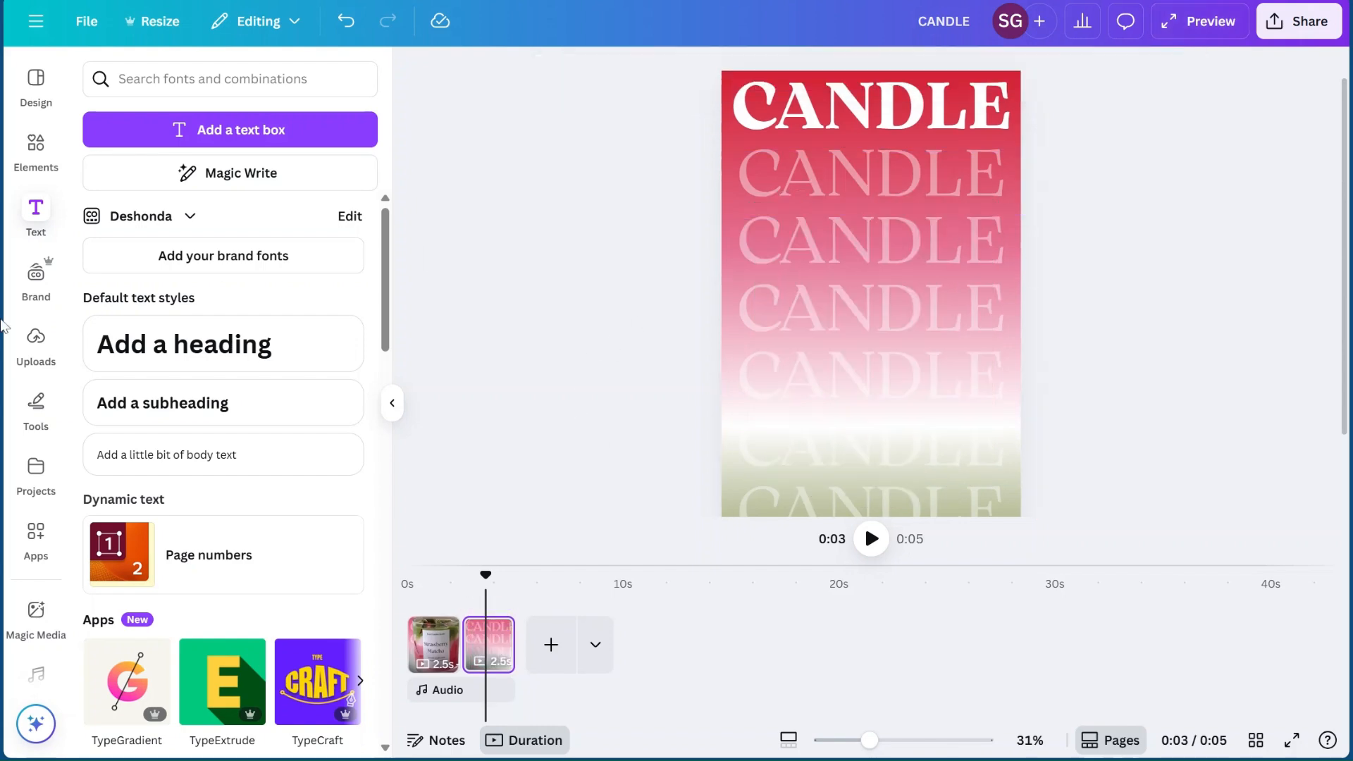
click(41, 344)
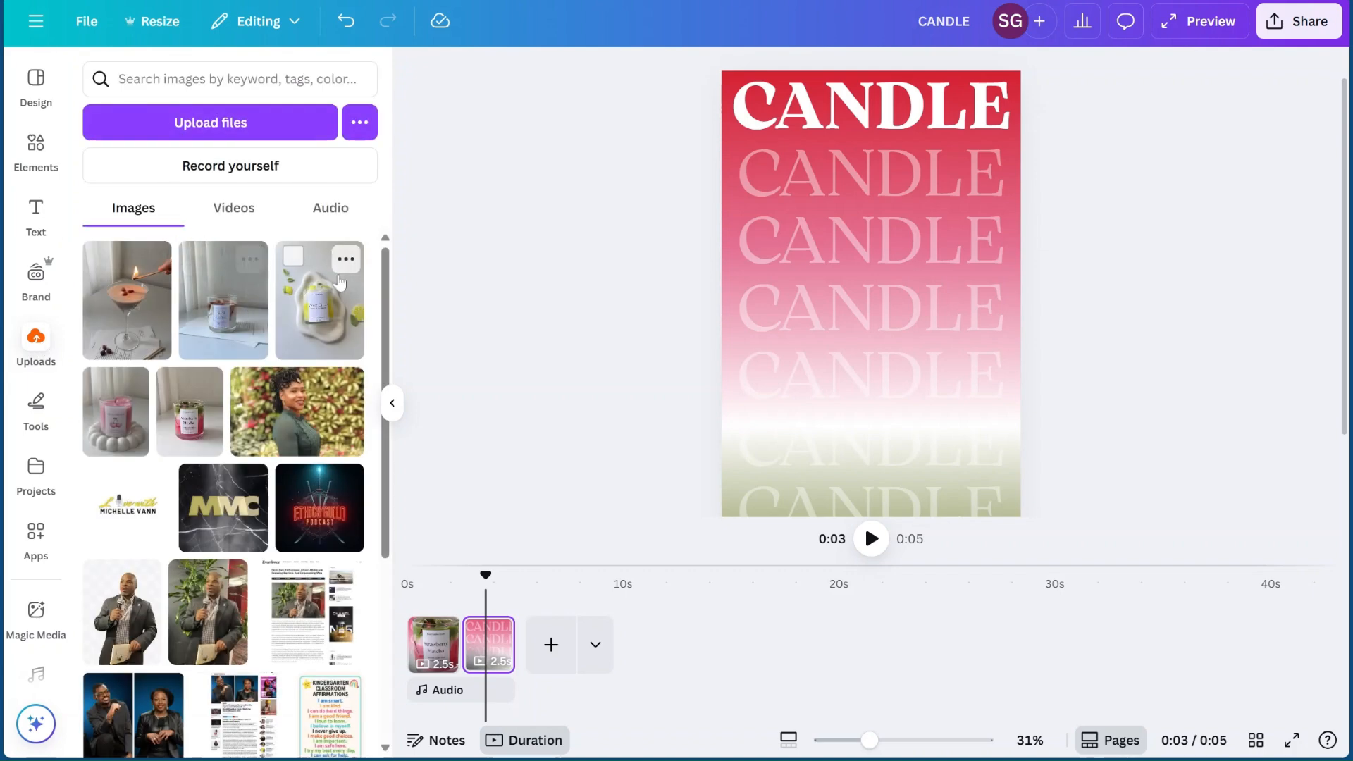
click(325, 303)
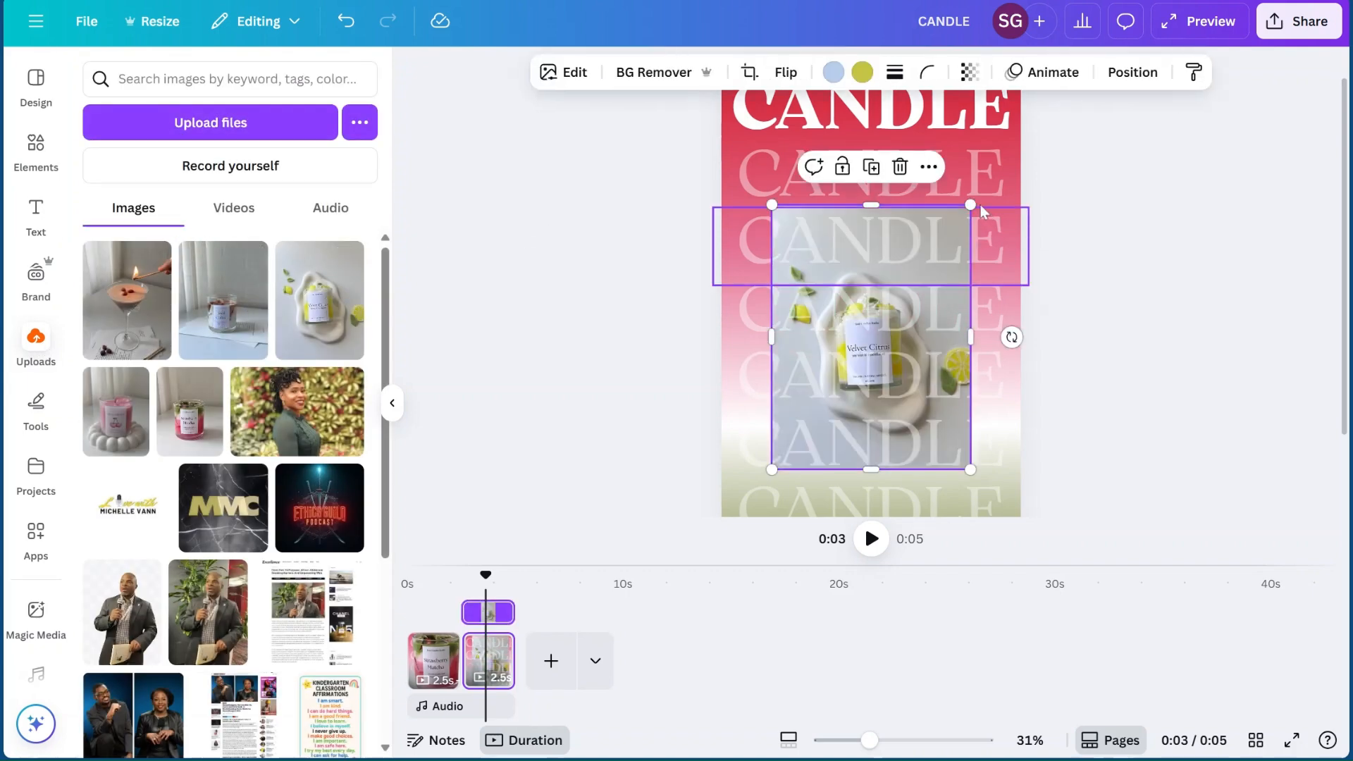
drag(971, 205, 1021, 138)
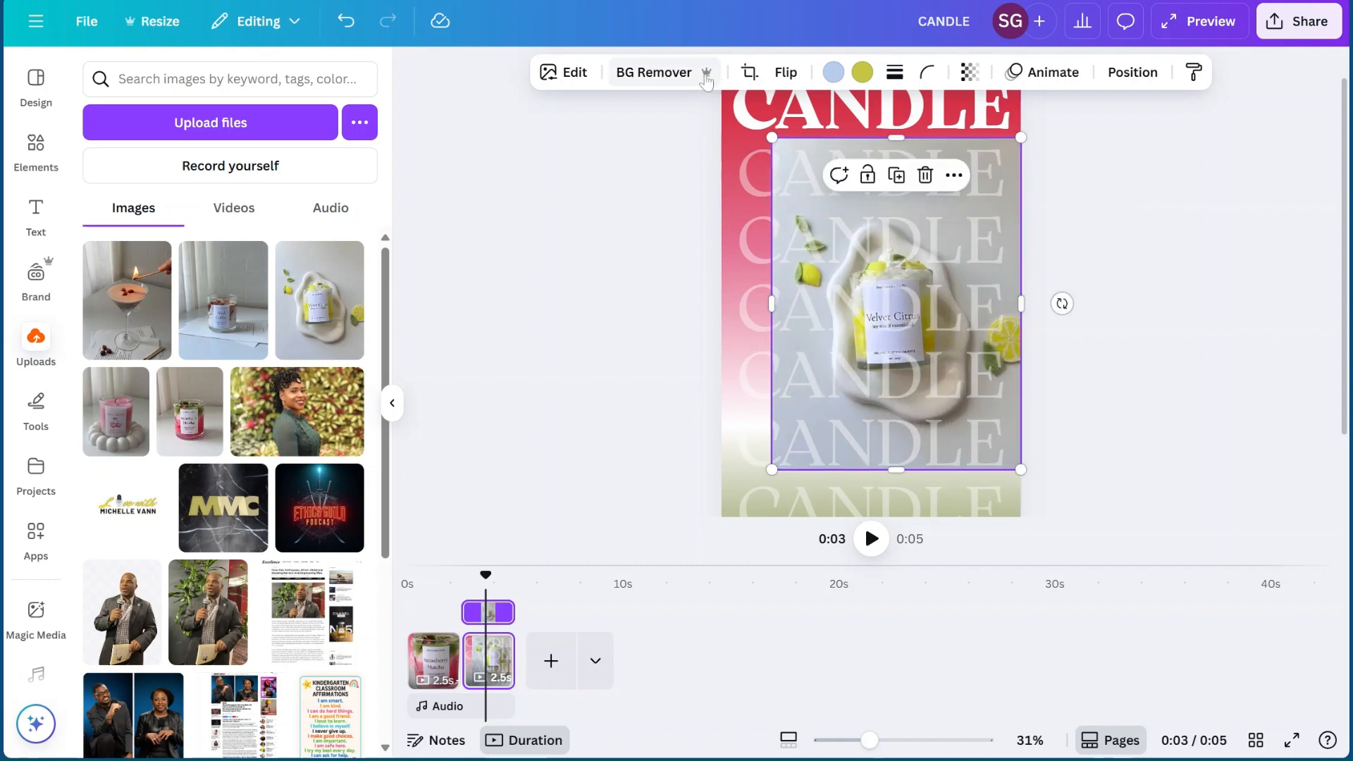
Remove the Velvet Citrus photo's background and bring the cut-out in front of the CANDLE text
click(663, 73)
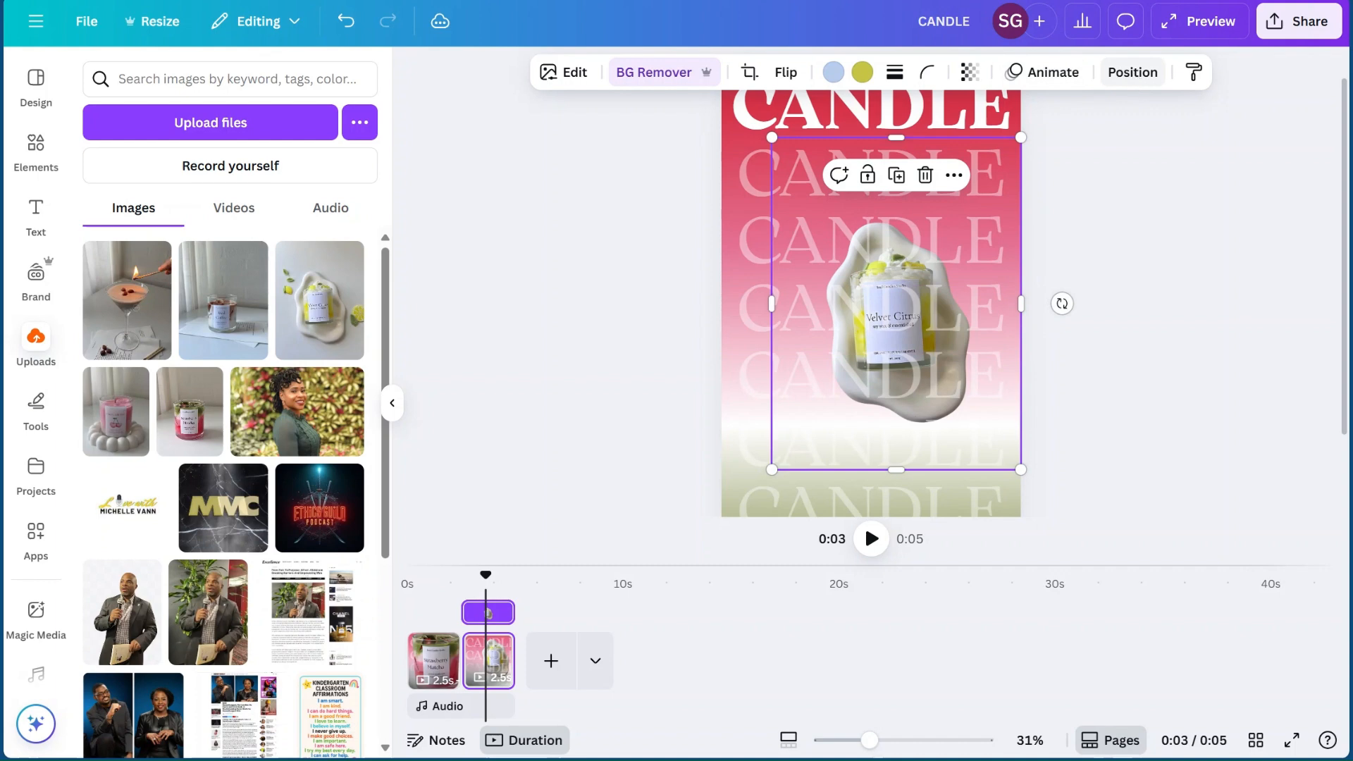
click(1133, 73)
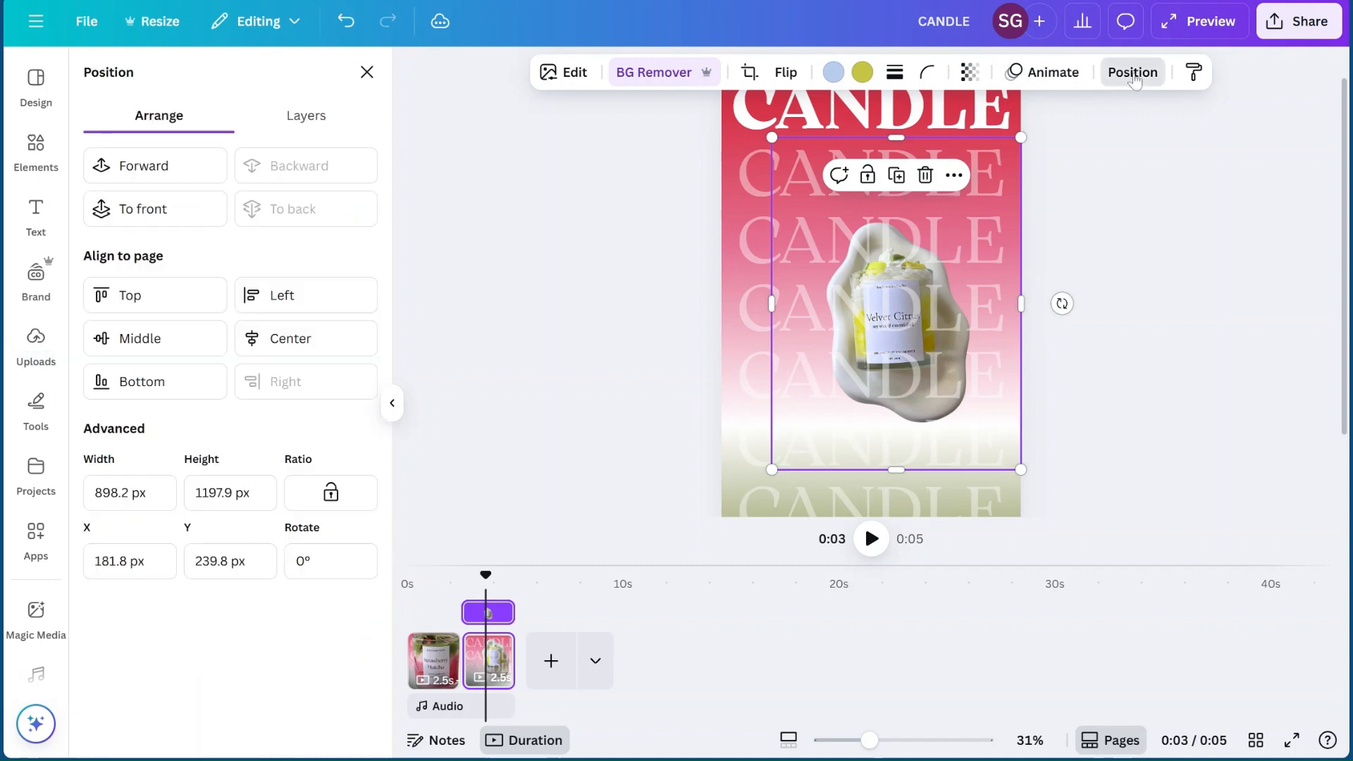
click(144, 183)
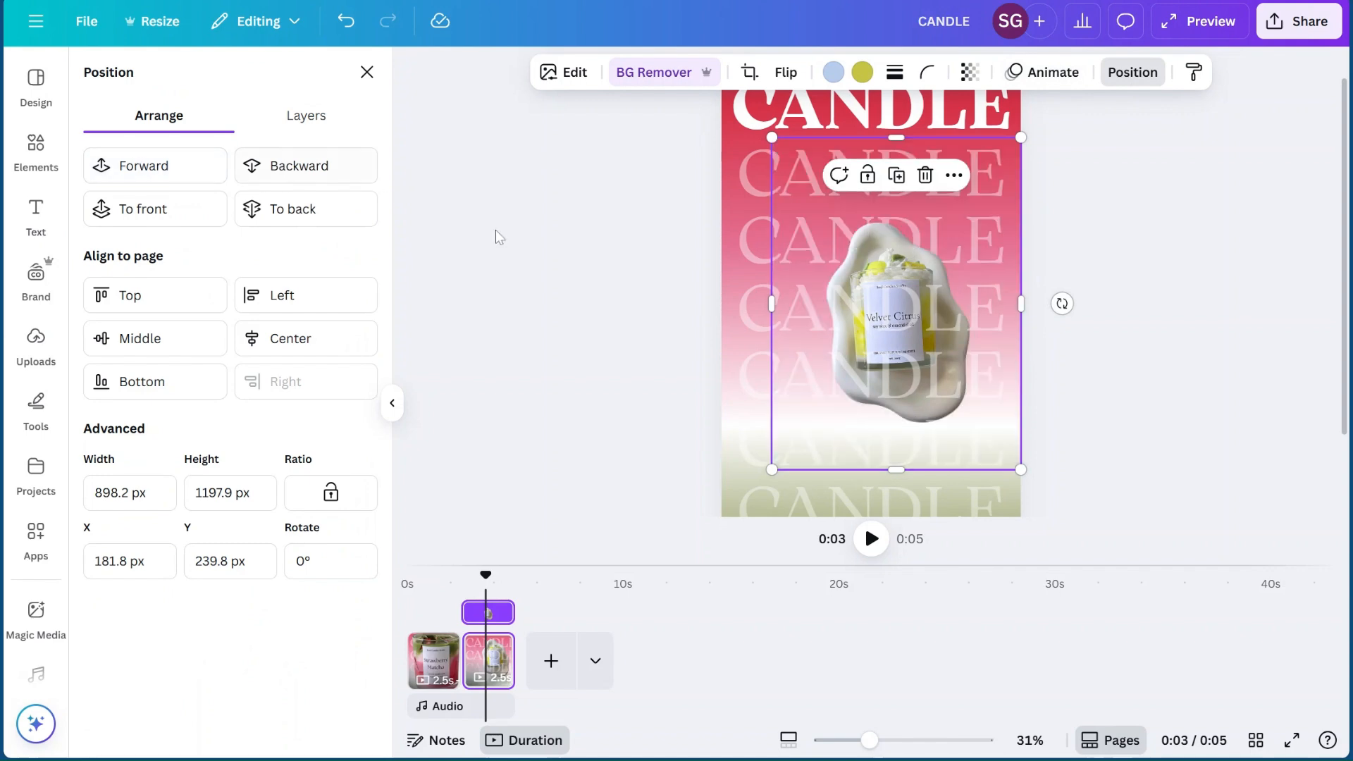
click(134, 224)
Crop the empty margins around the Velvet Citrus candle, enlarge it to about 843 × 1141 px and place it mid-page
drag(931, 208, 931, 215)
drag(931, 471, 928, 438)
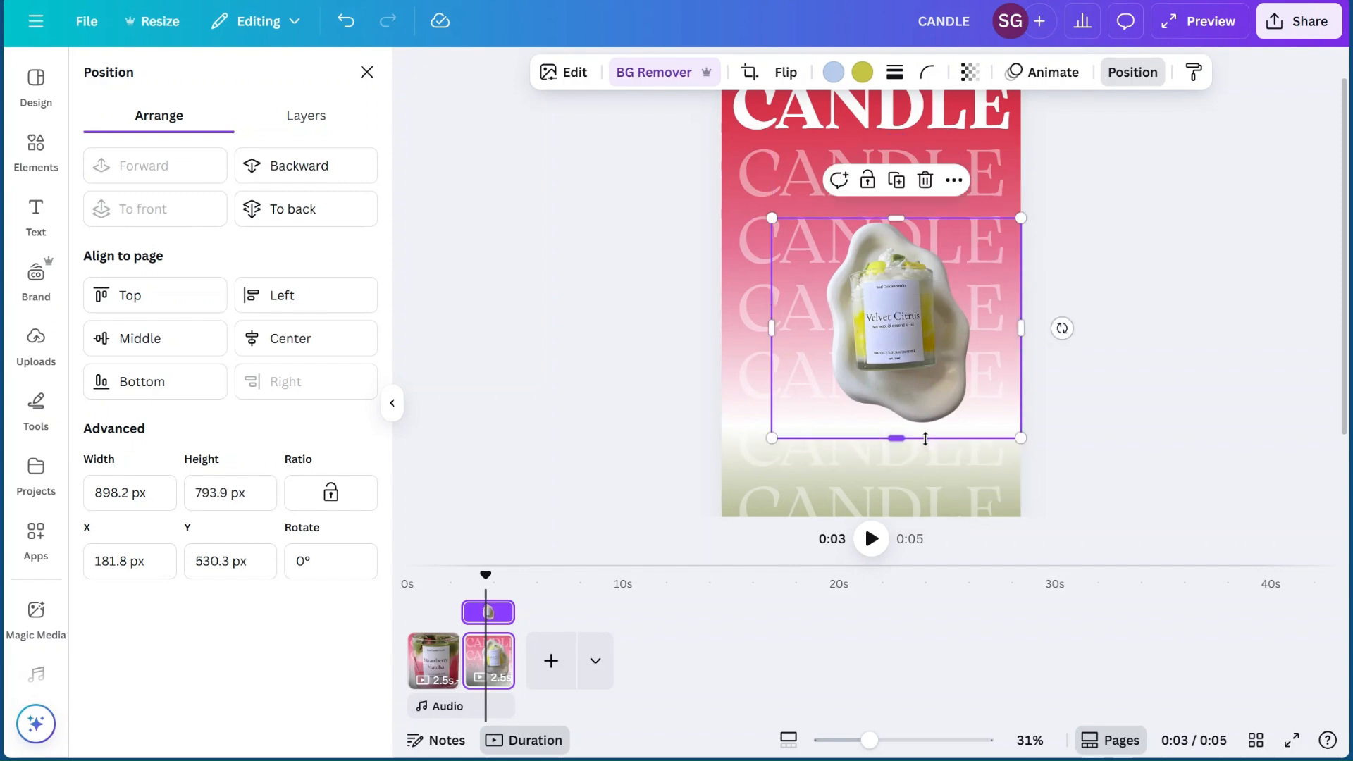
drag(982, 320, 981, 319)
drag(775, 328, 814, 322)
drag(815, 434, 716, 506)
drag(879, 304, 902, 258)
scroll(891, 265, up, 1)
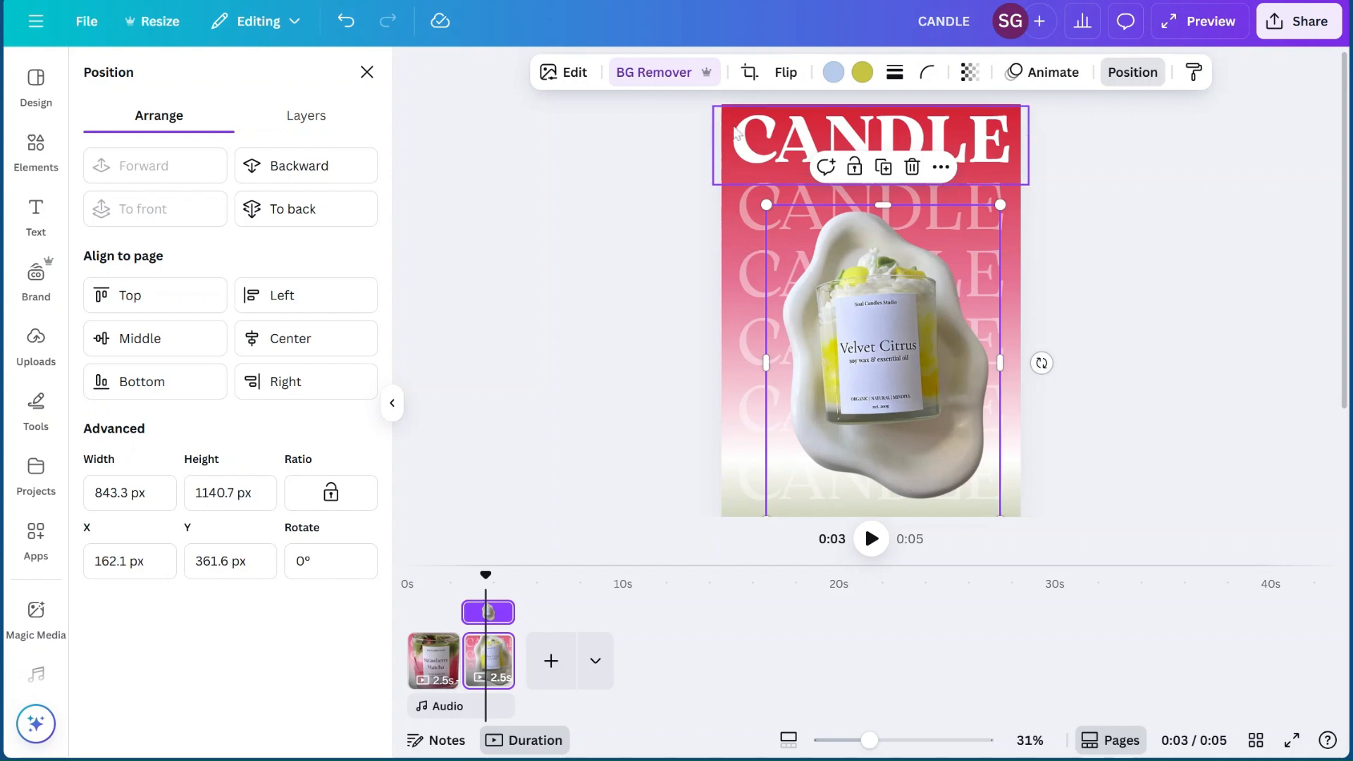
scroll(1036, 416, down, 3)
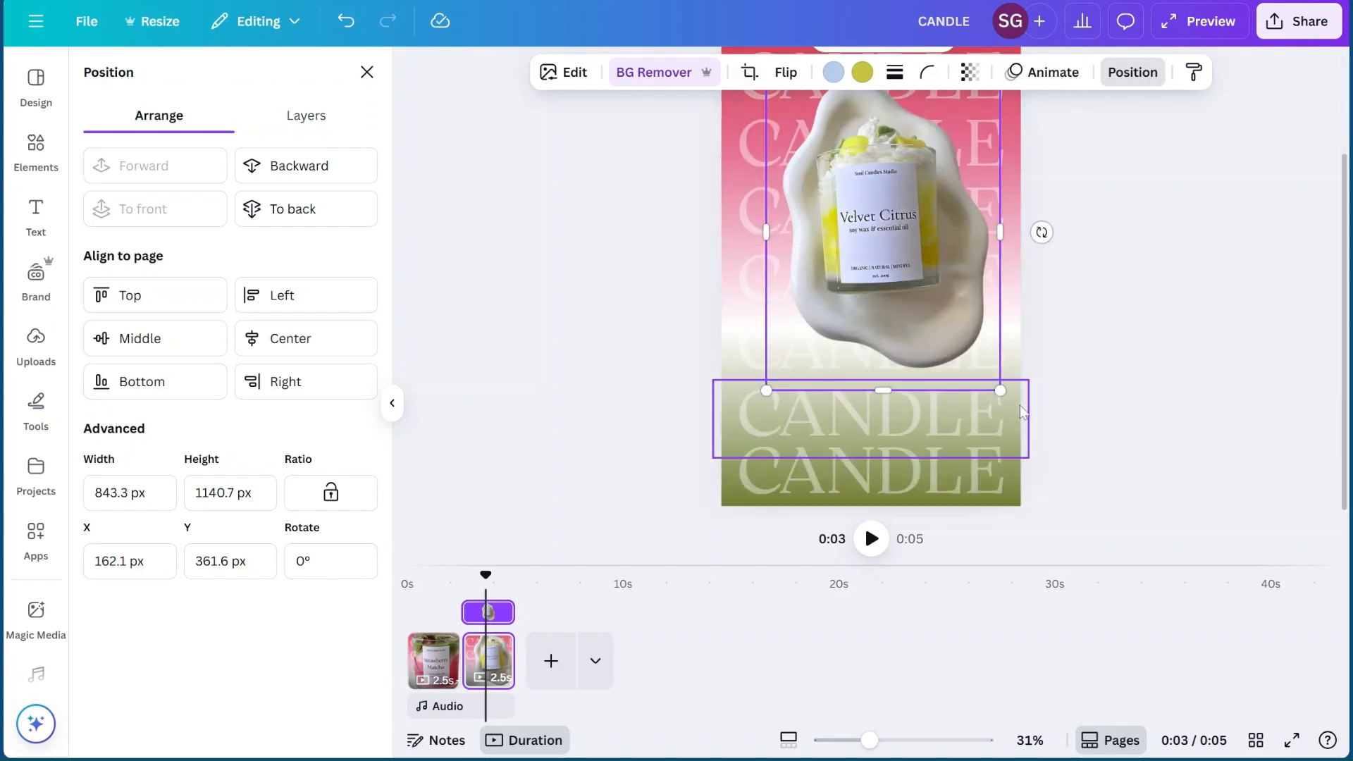
scroll(1054, 155, up, 1)
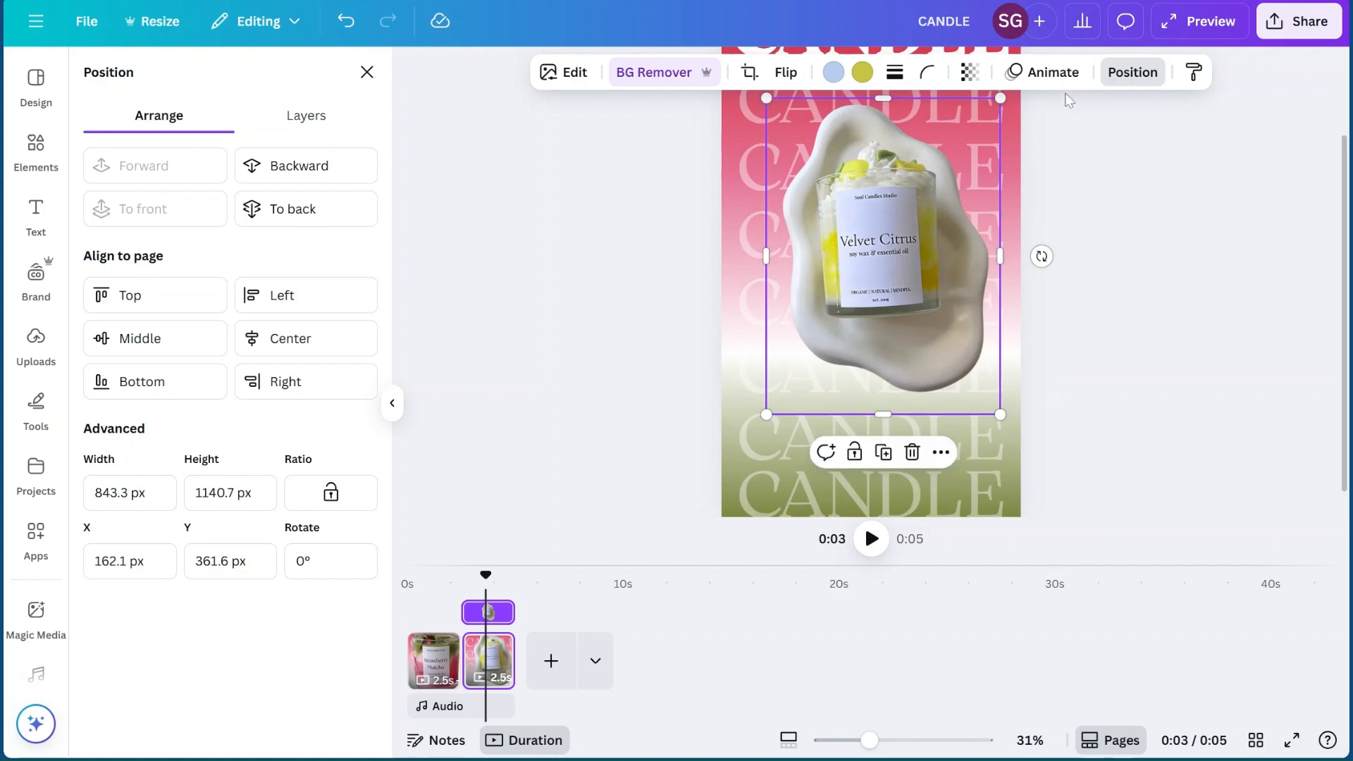
Open the gradient colours of the second page's background for editing
click(1132, 74)
click(1133, 72)
click(316, 136)
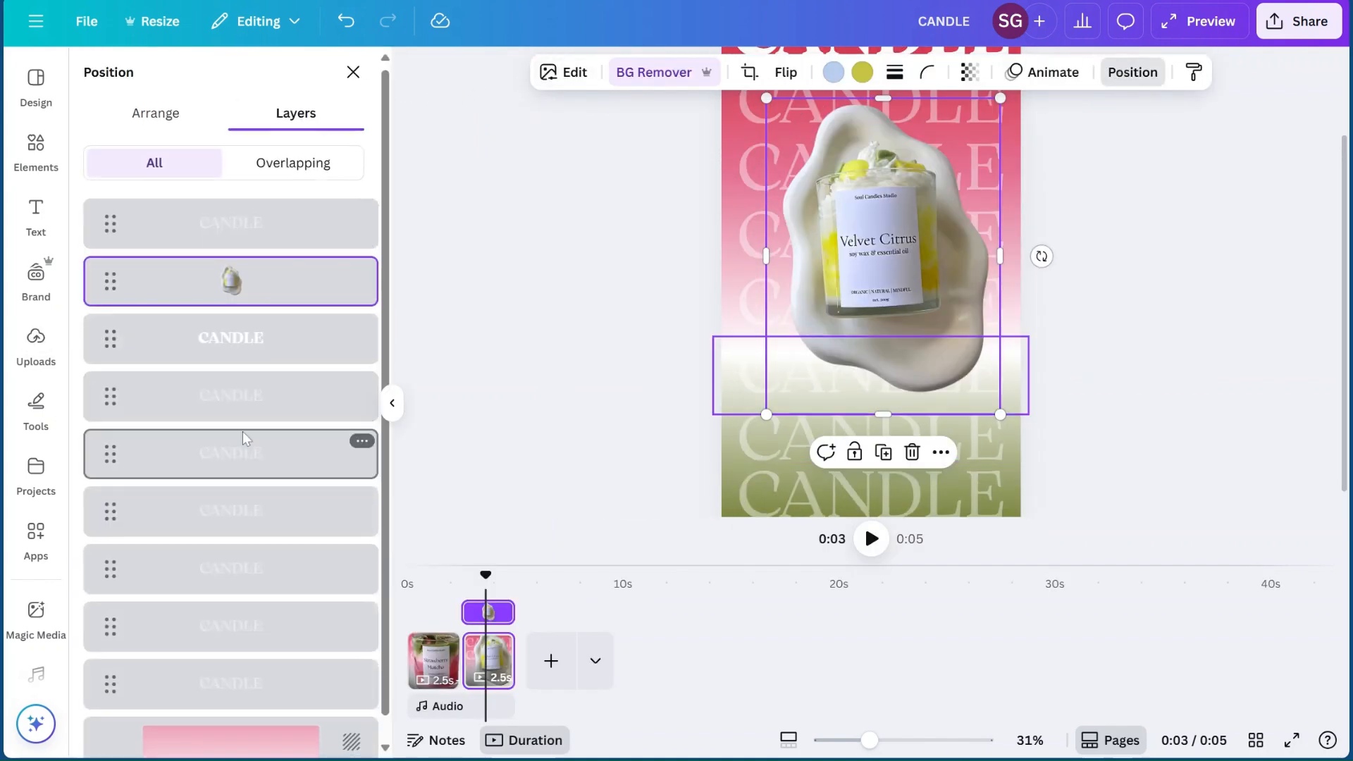
scroll(222, 737, down, 1)
click(222, 736)
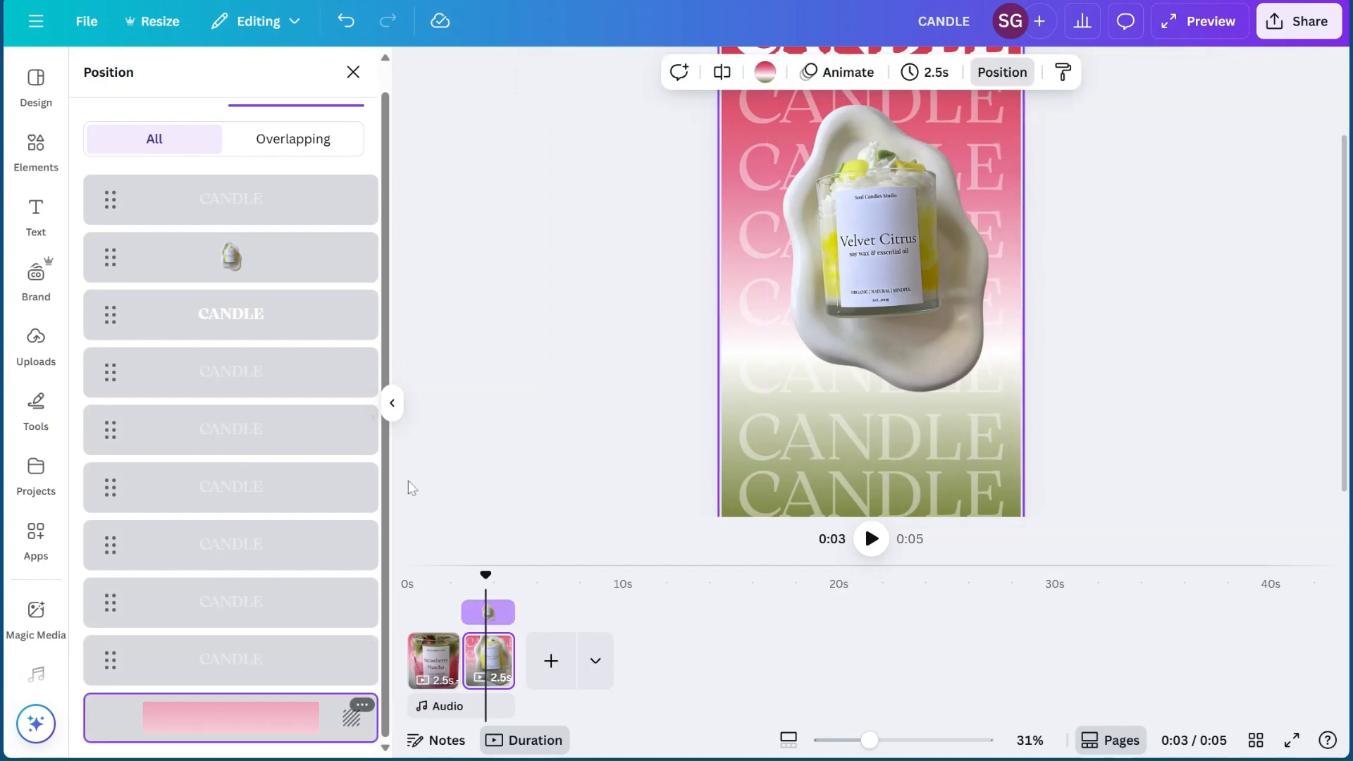
click(765, 72)
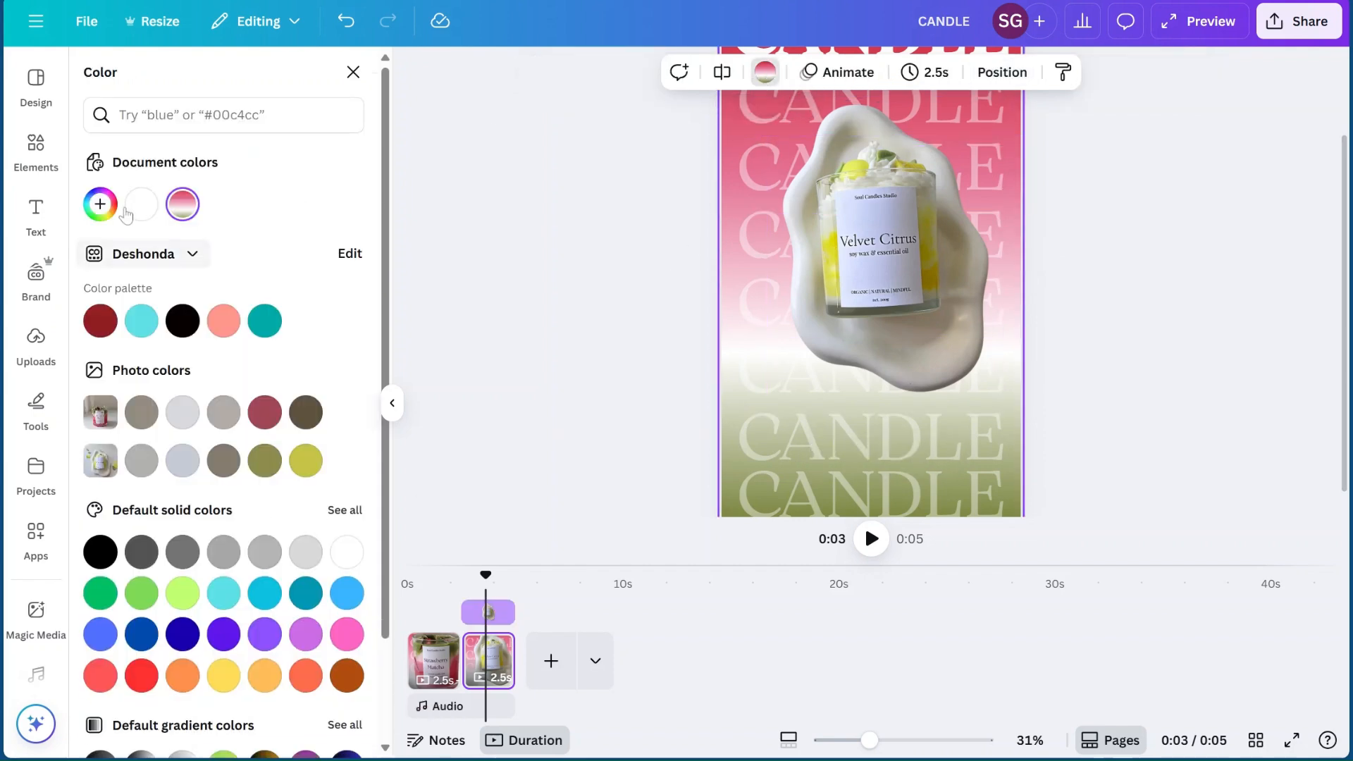
click(100, 204)
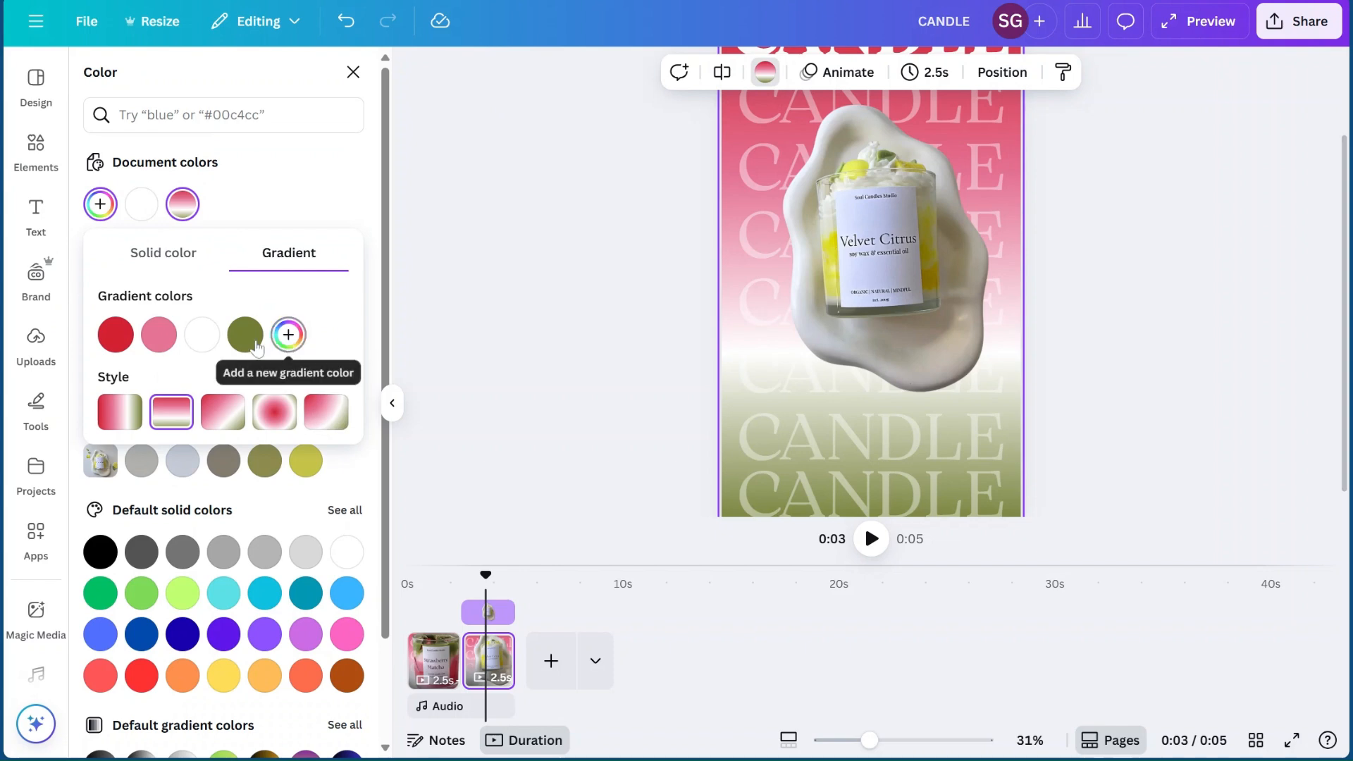
click(118, 344)
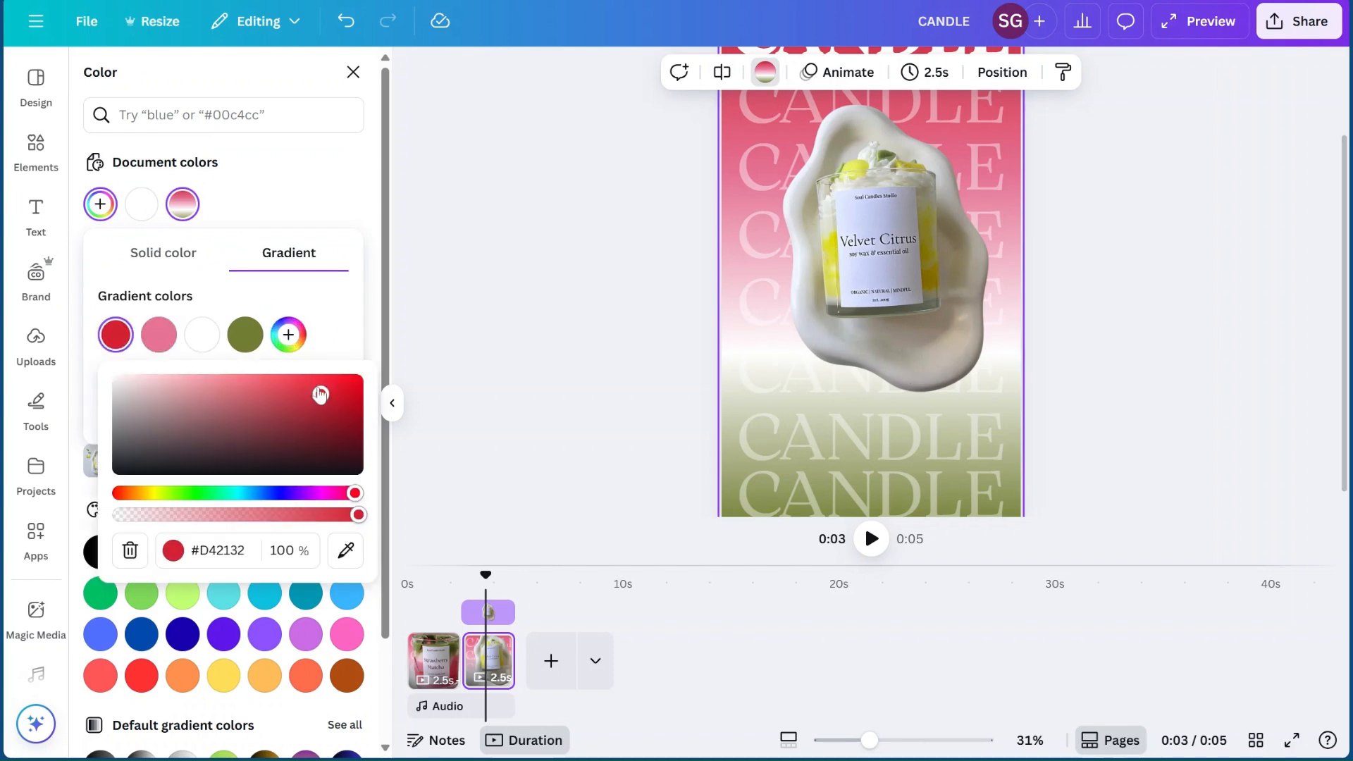
click(231, 194)
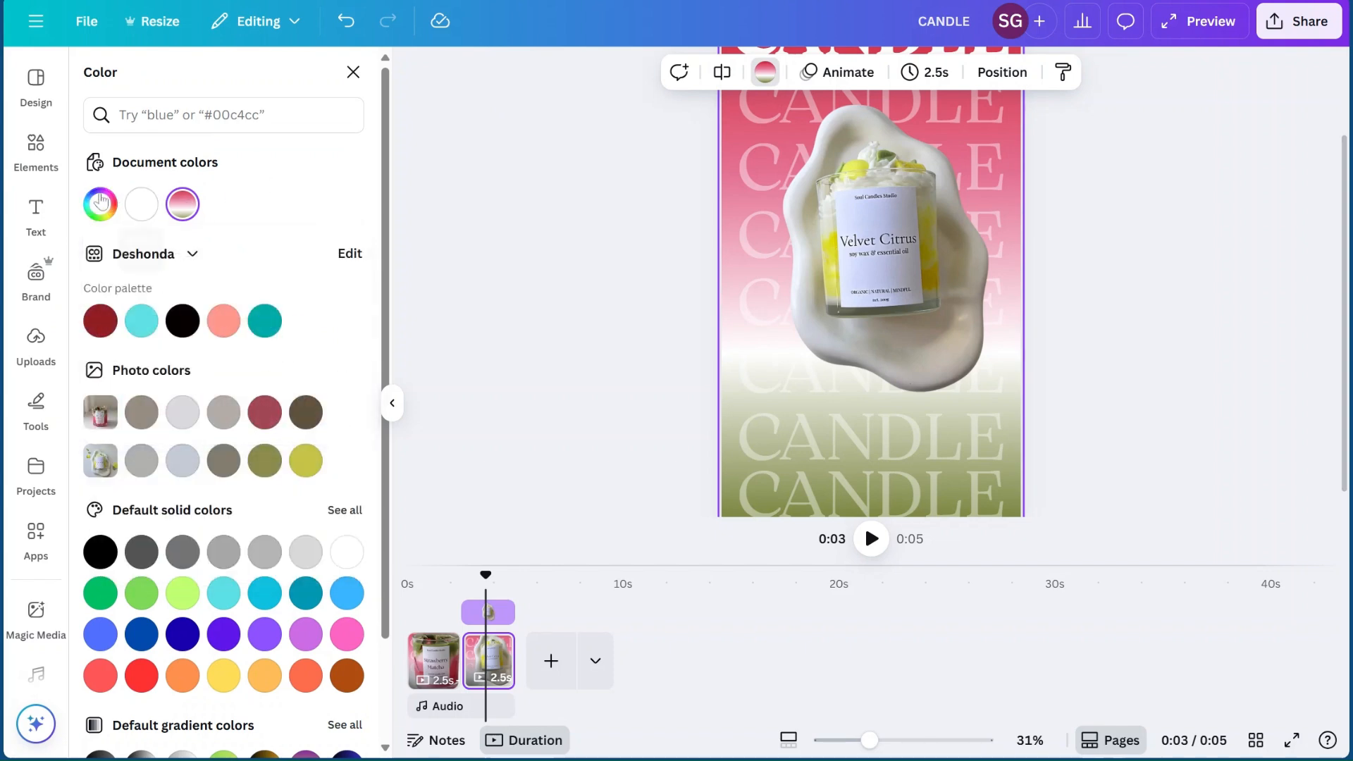
click(113, 211)
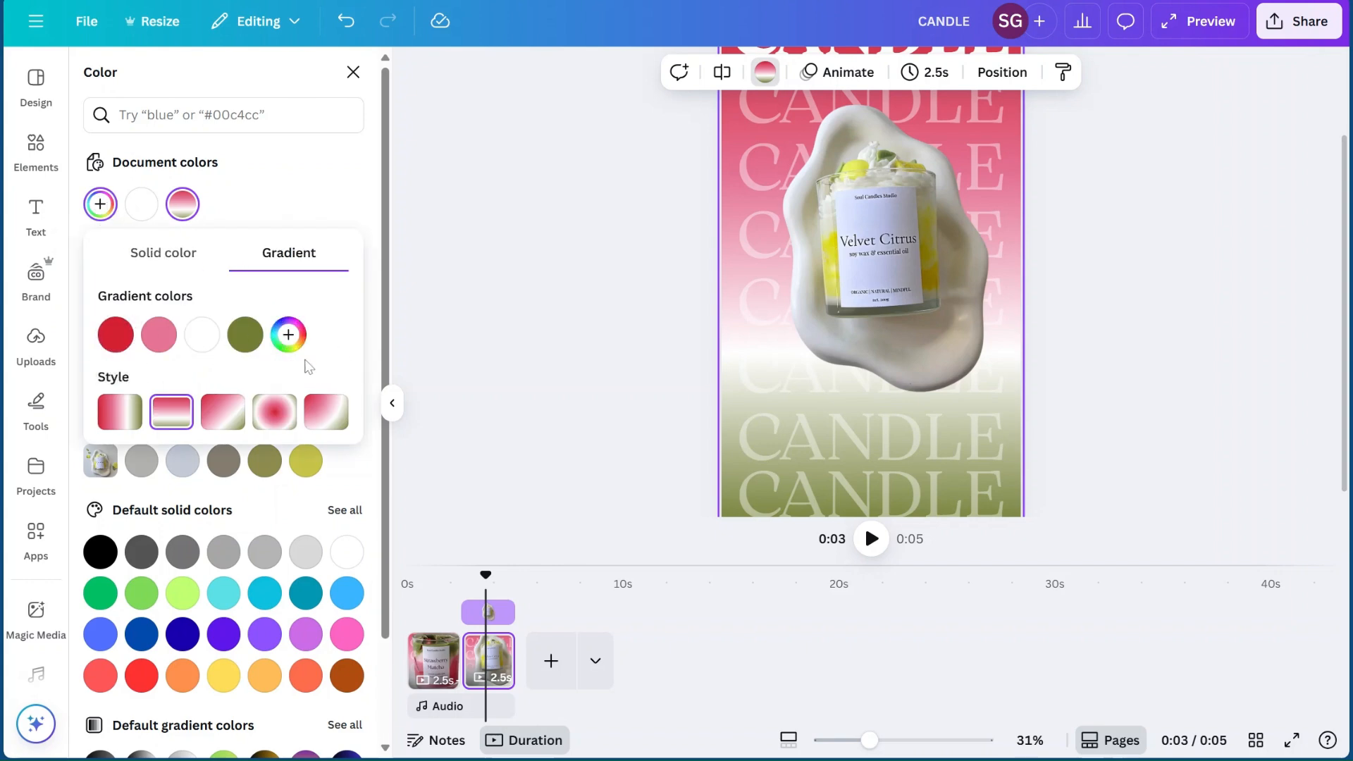
click(287, 338)
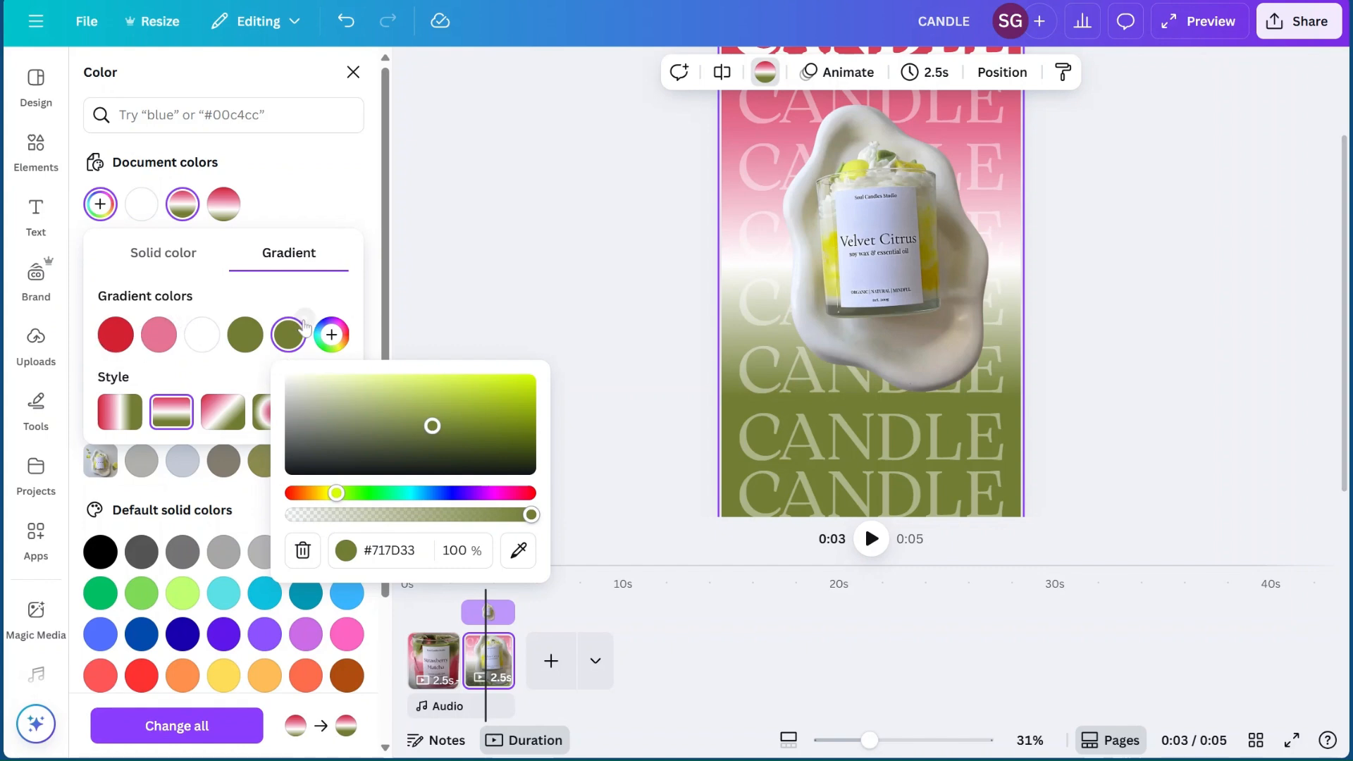
click(304, 320)
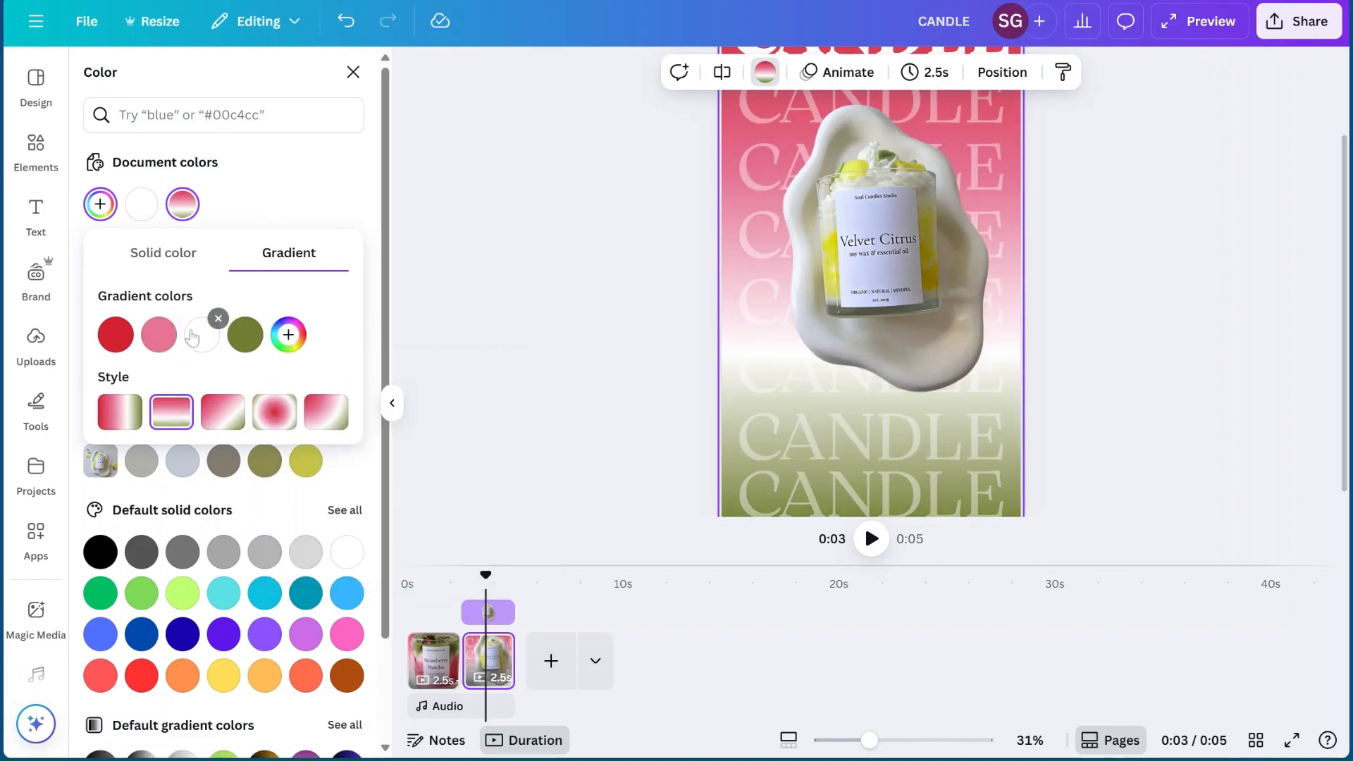
Sample new gradient colours from the candle photo: yellow #D5D861 for the first colour and green #75845B for the last
click(118, 337)
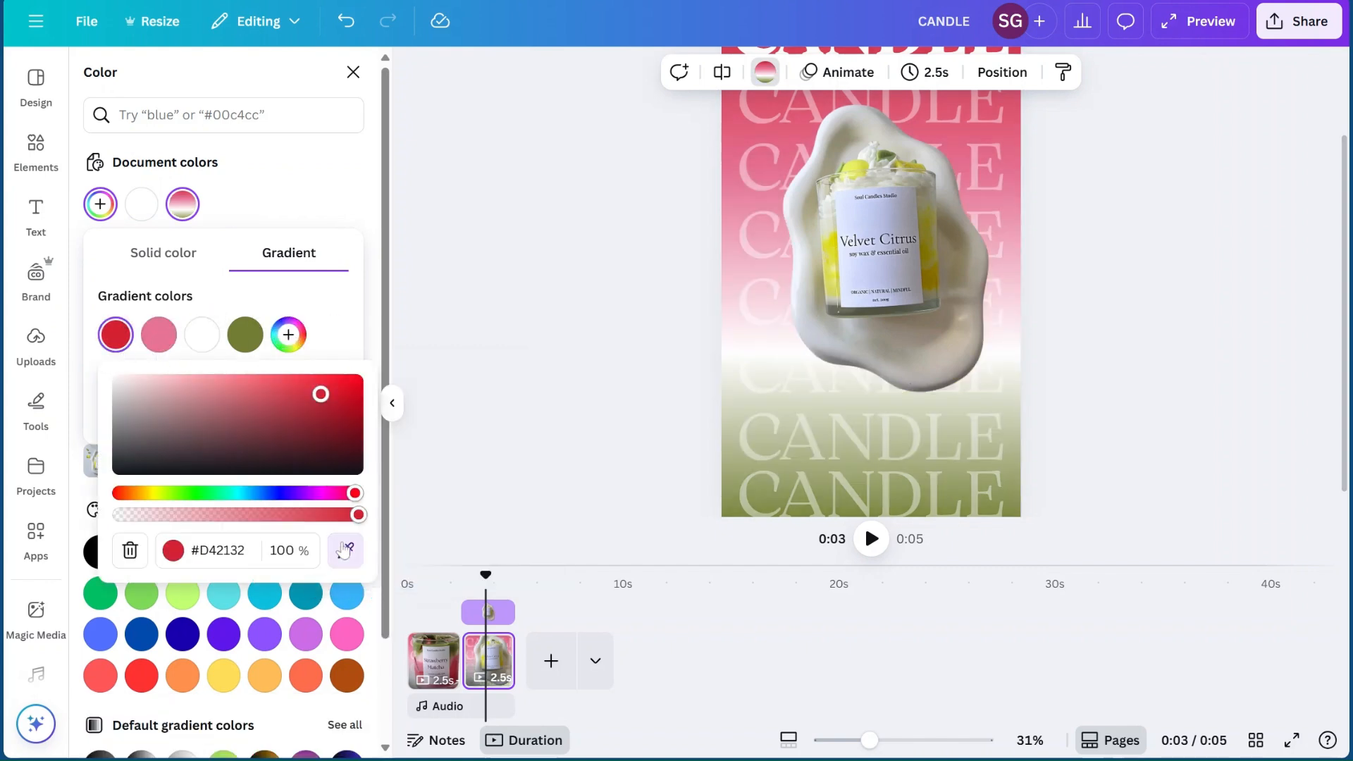
click(851, 170)
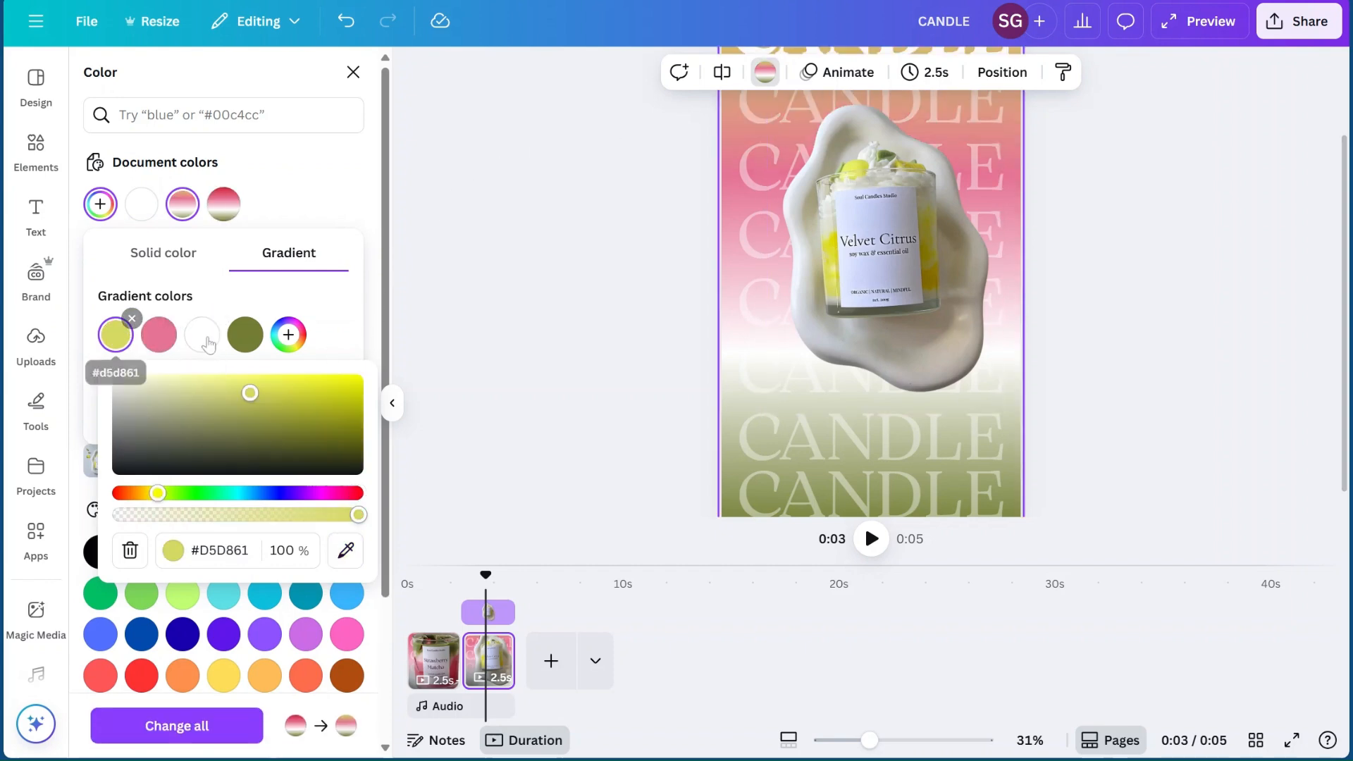
click(246, 346)
click(472, 546)
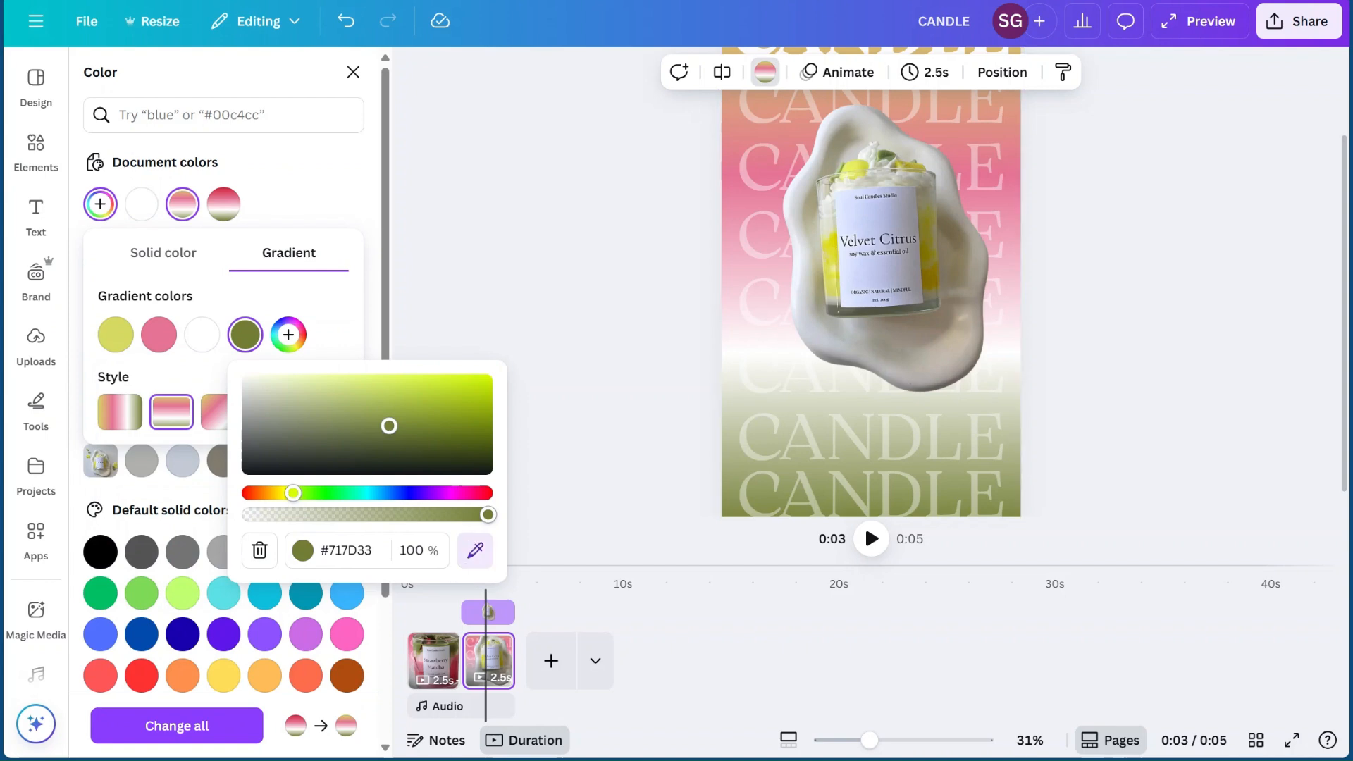
click(886, 157)
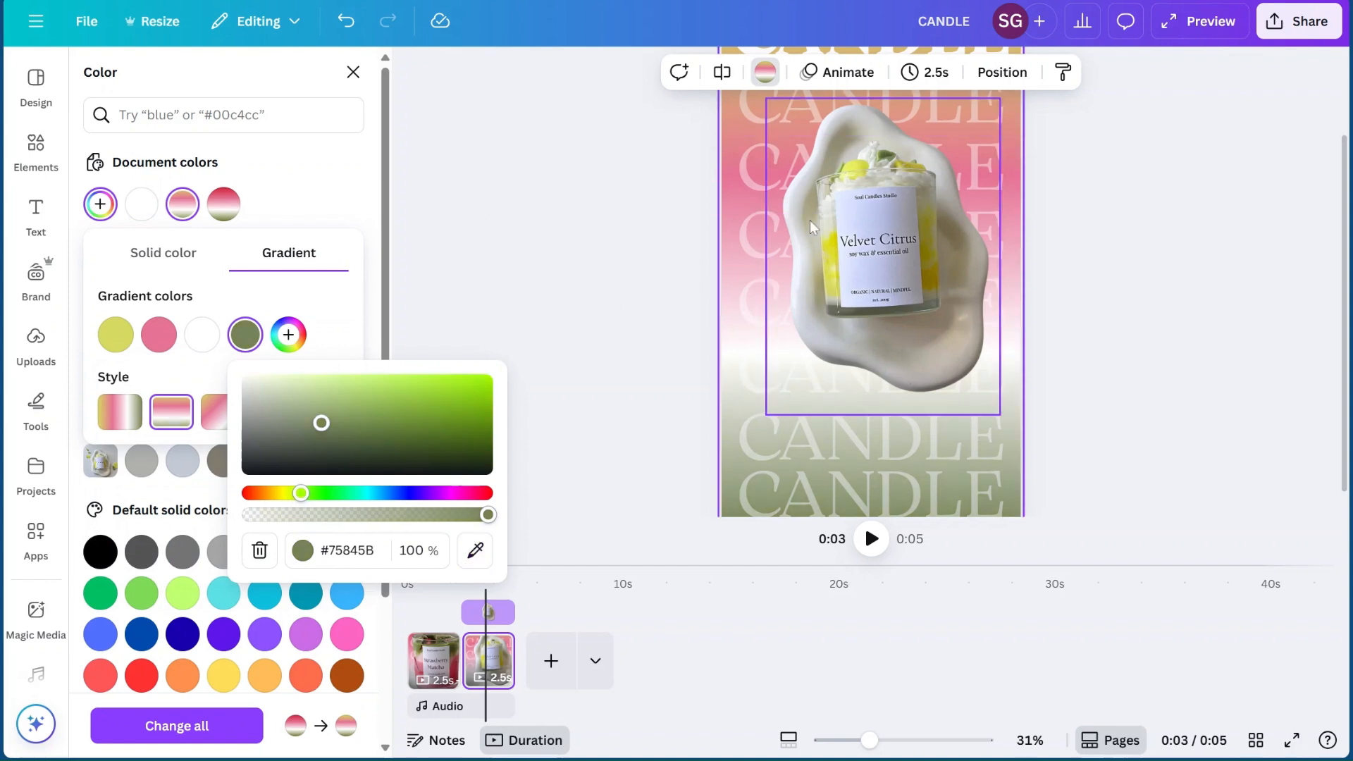
Remove the pink colour from the second page's background gradient
scroll(804, 275, up, 1)
click(175, 319)
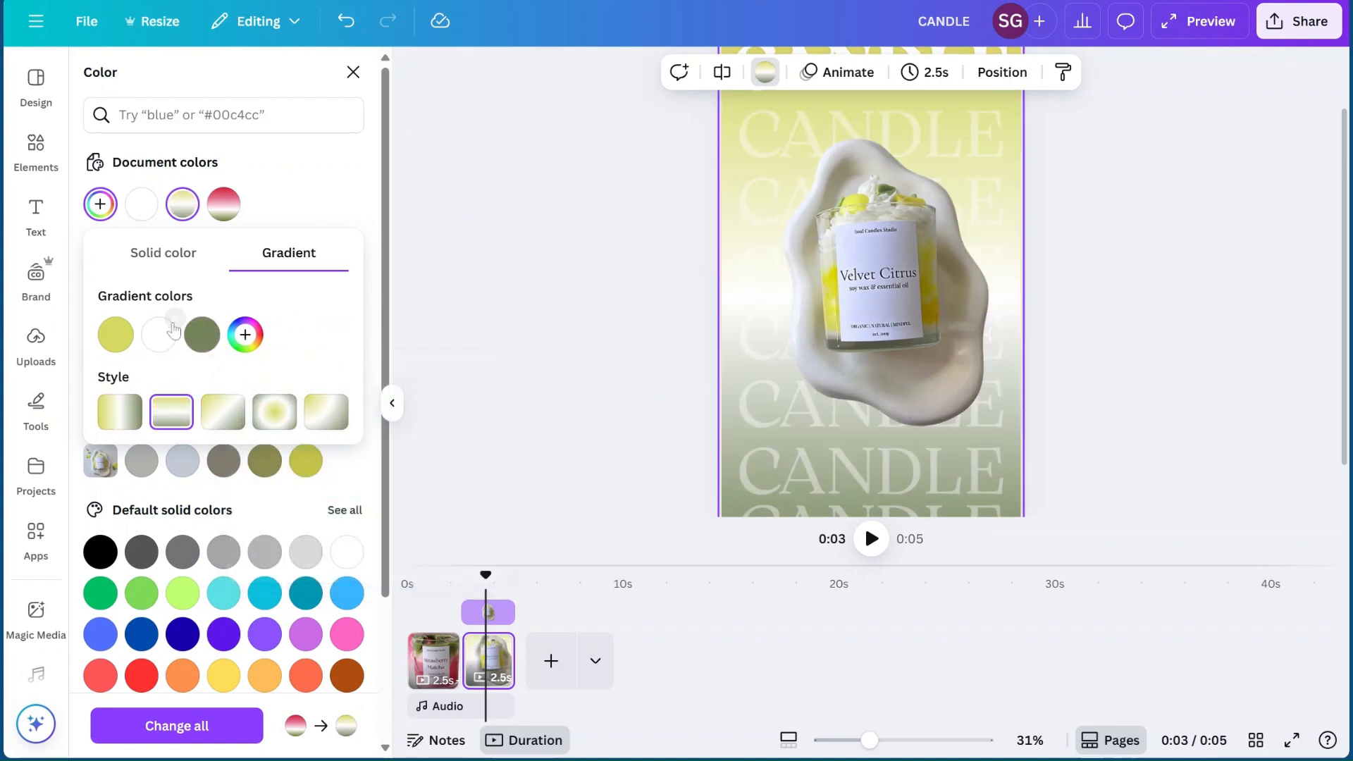
scroll(916, 270, up, 1)
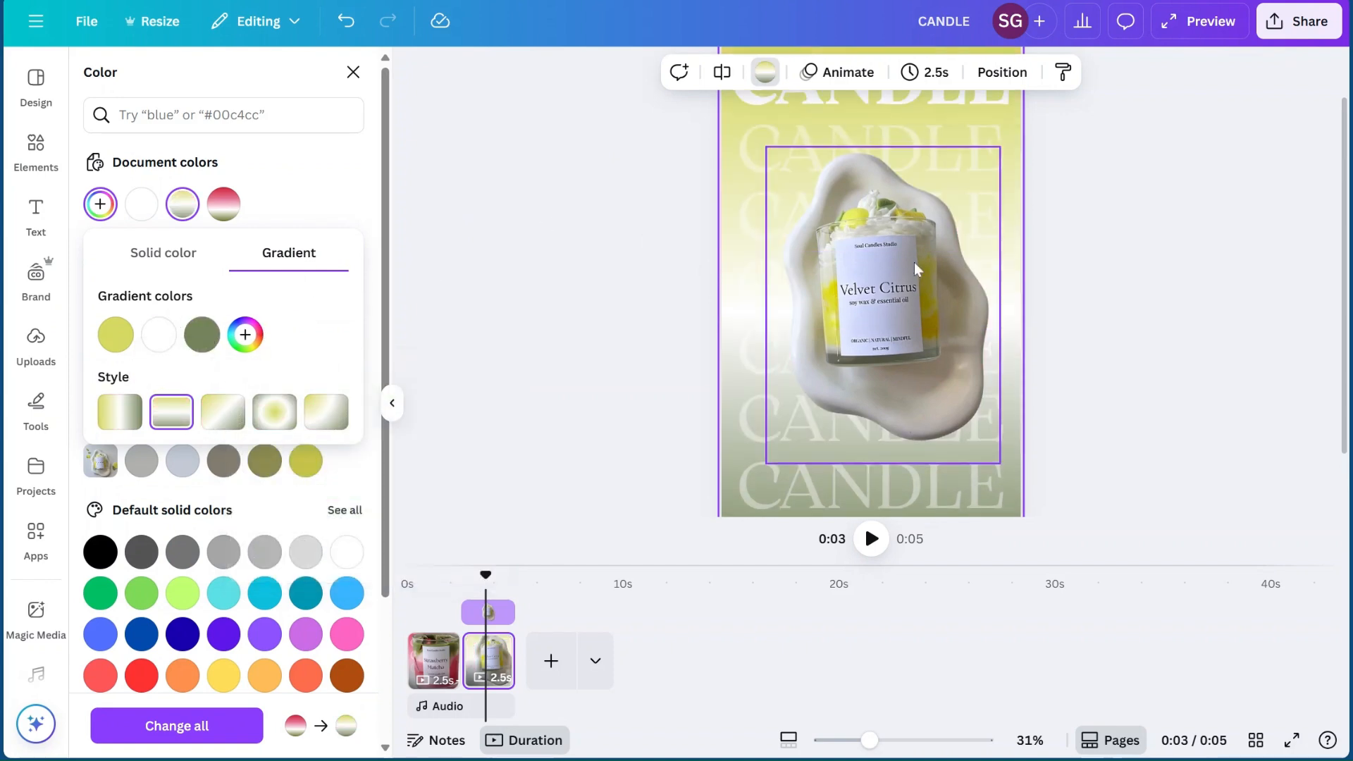
scroll(916, 269, down, 2)
Try the left-to-right, diagonal, radial and corner gradient styles on the second page's background
click(120, 415)
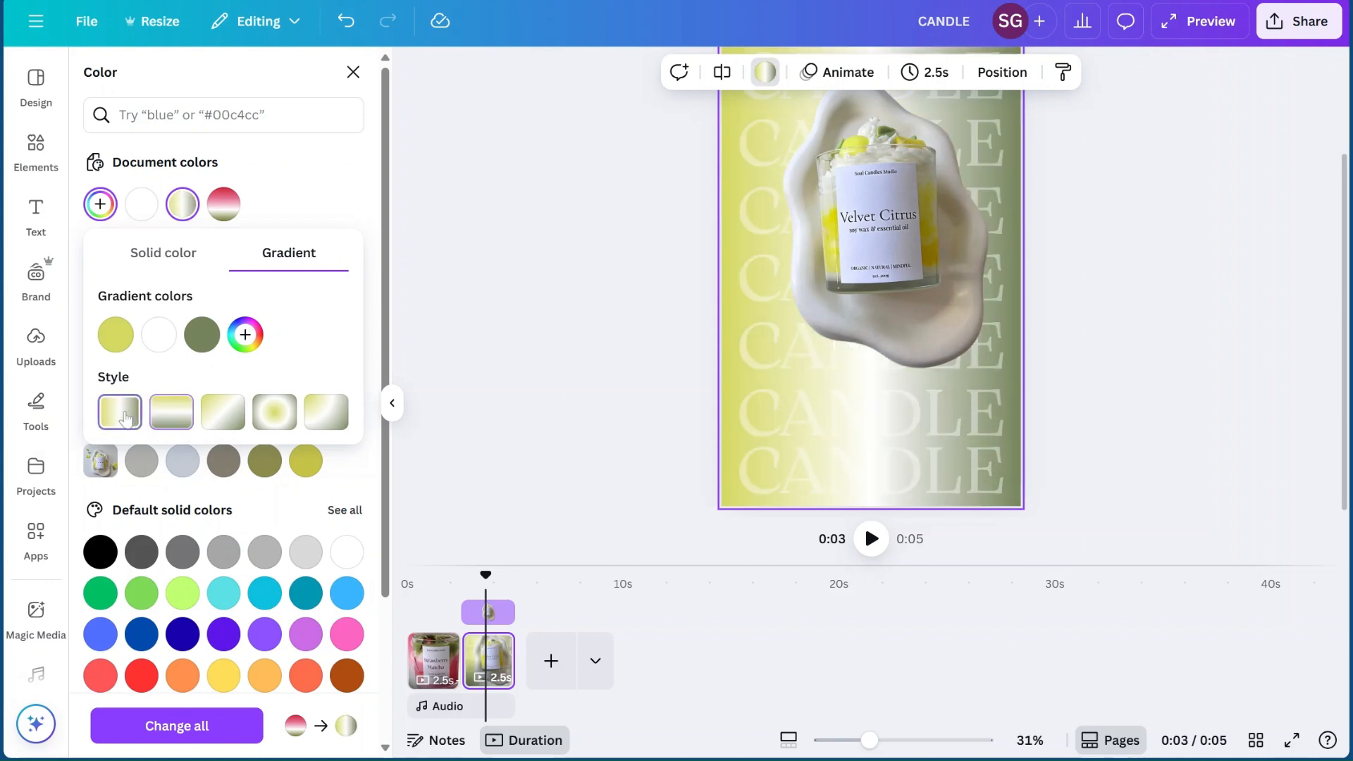
click(224, 422)
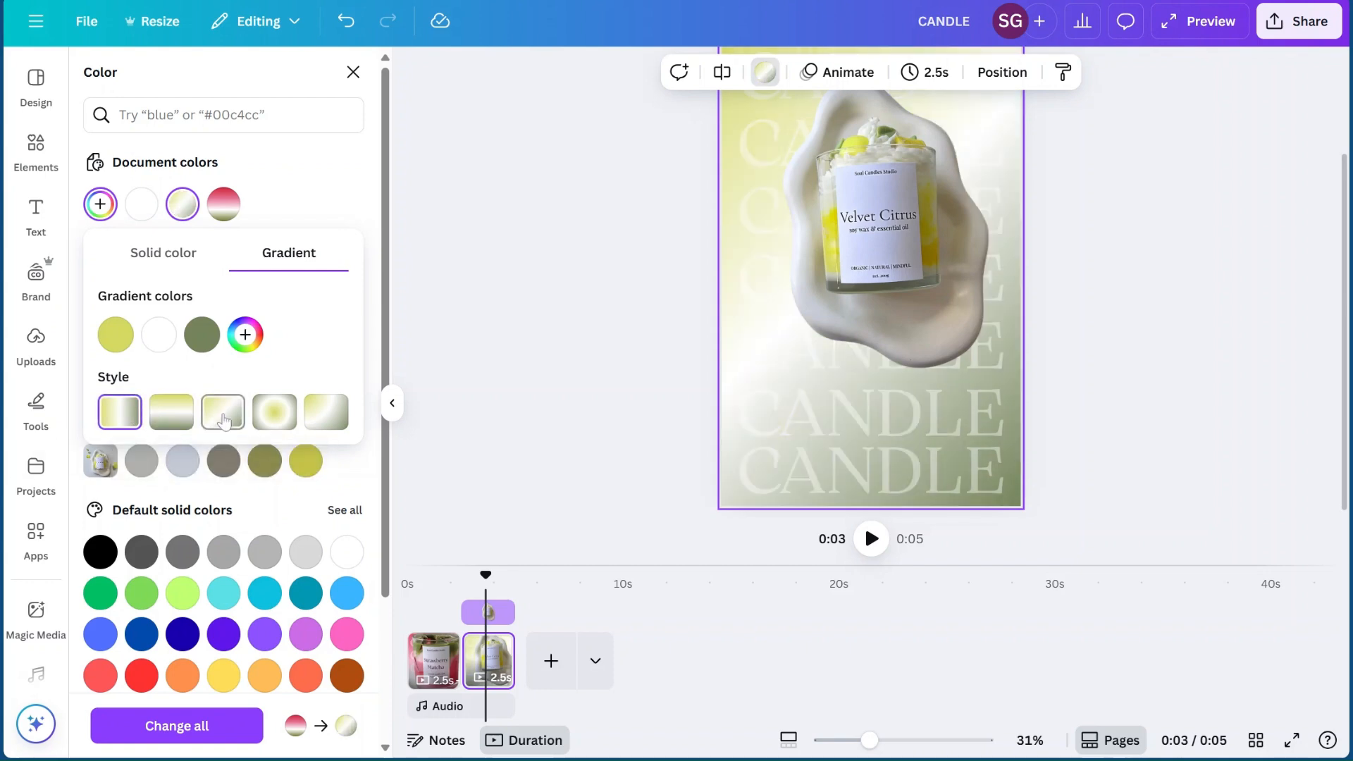
click(274, 414)
click(315, 421)
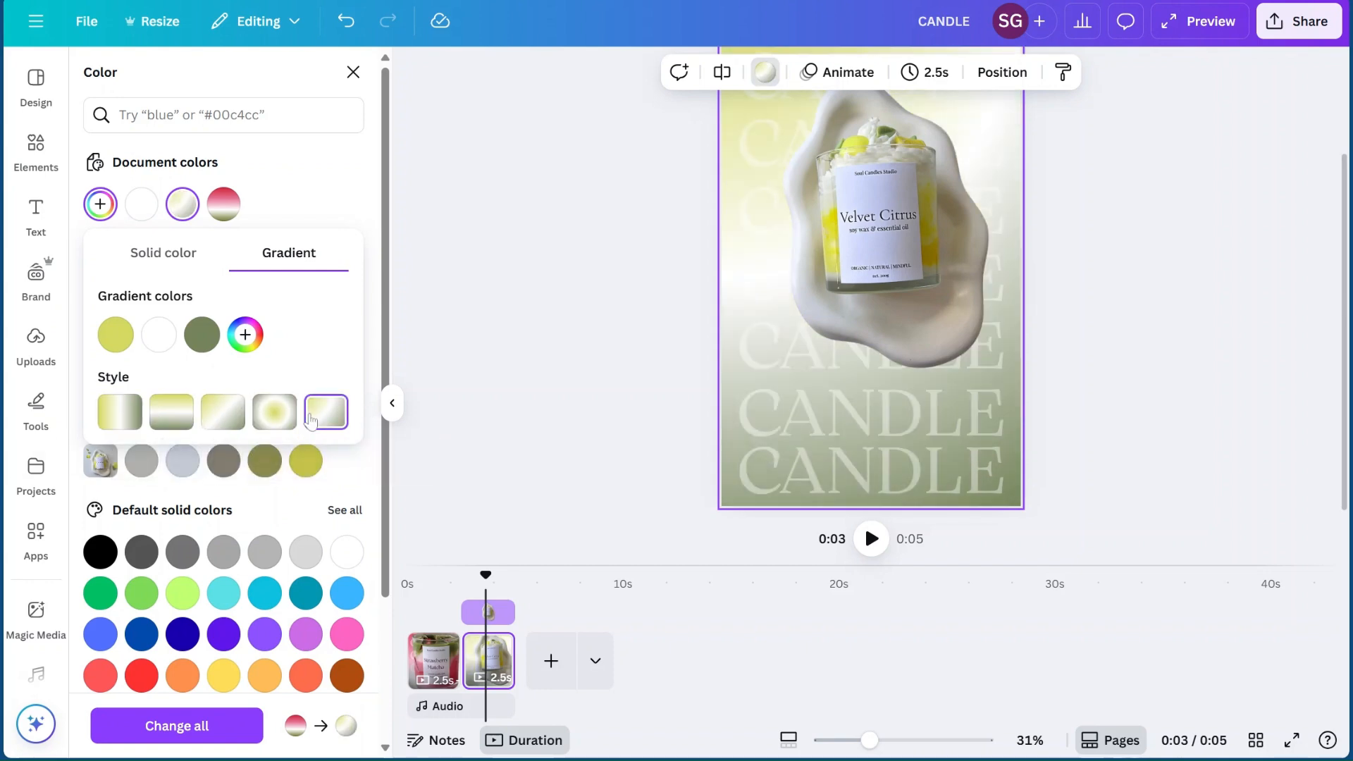
Remove white from the background gradient and set it to the left-to-right linear style
click(172, 317)
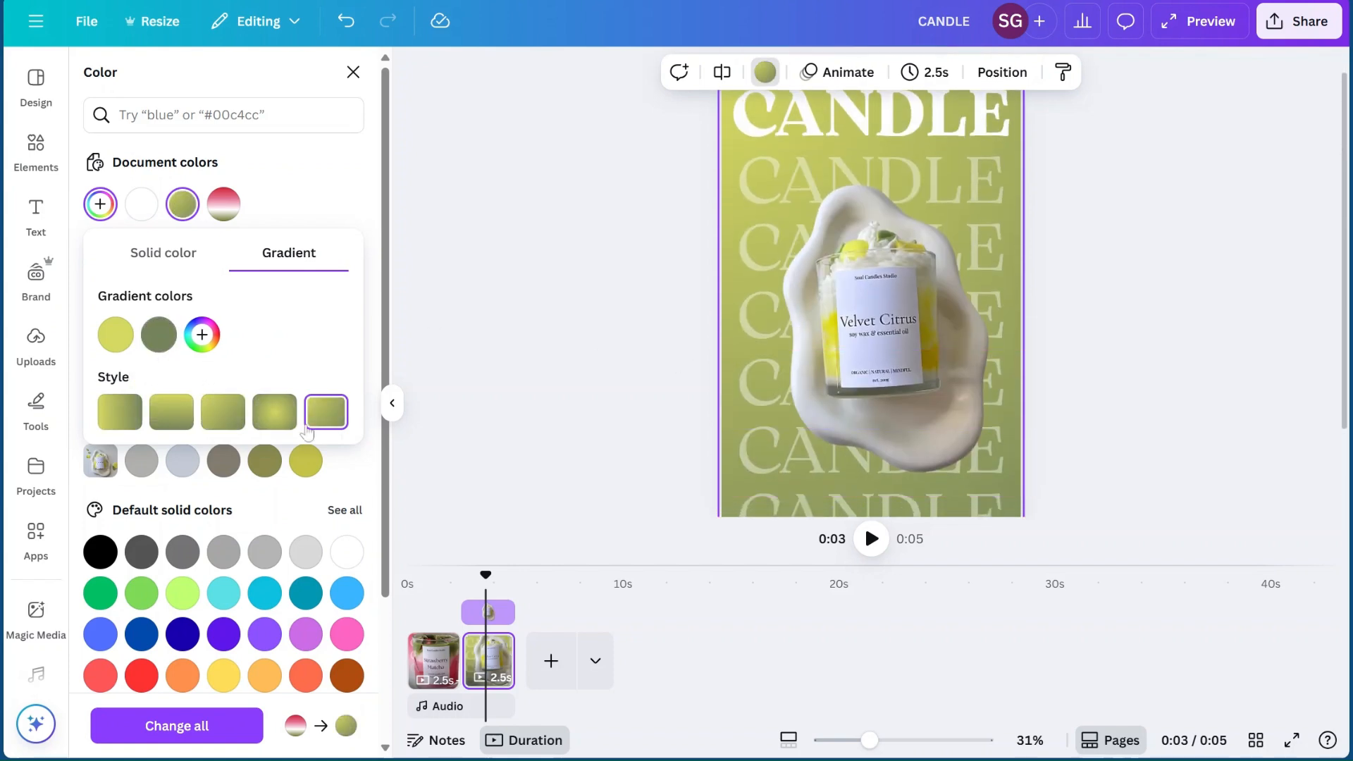
click(109, 419)
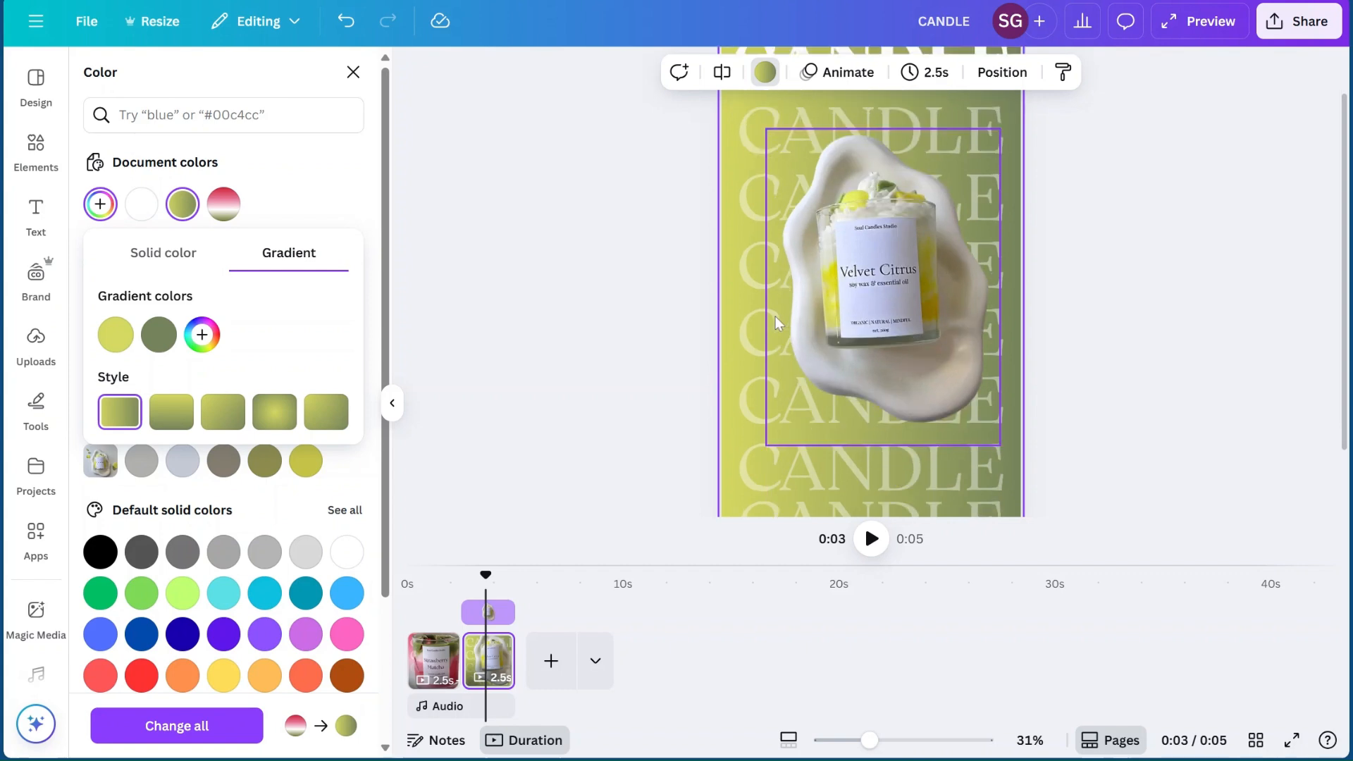
Enlarge the Velvet Citrus candle to nearly the full page width and place it over the lower part of the page
click(899, 273)
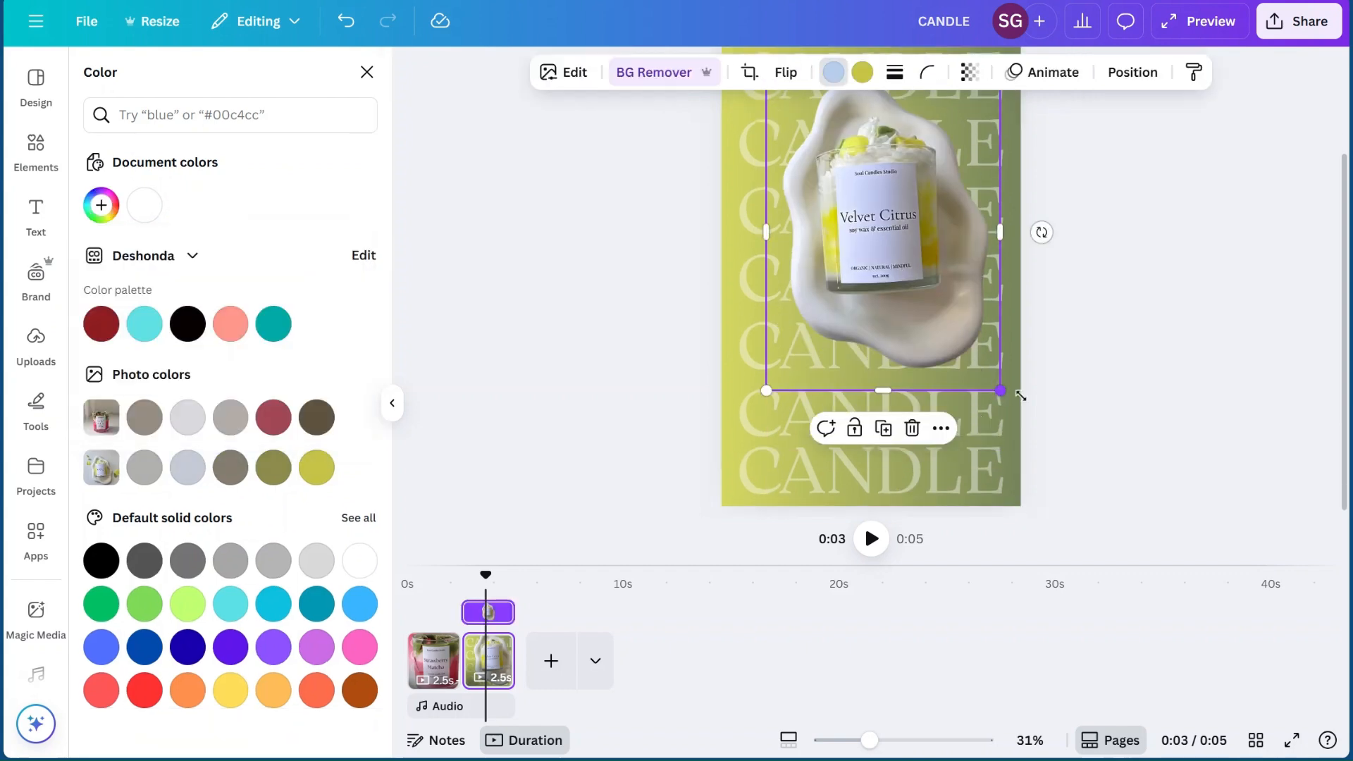
drag(1000, 389, 1118, 420)
drag(967, 269, 914, 304)
Send the lowest faded CANDLE text one layer backward, behind the Velvet Citrus candle
click(932, 469)
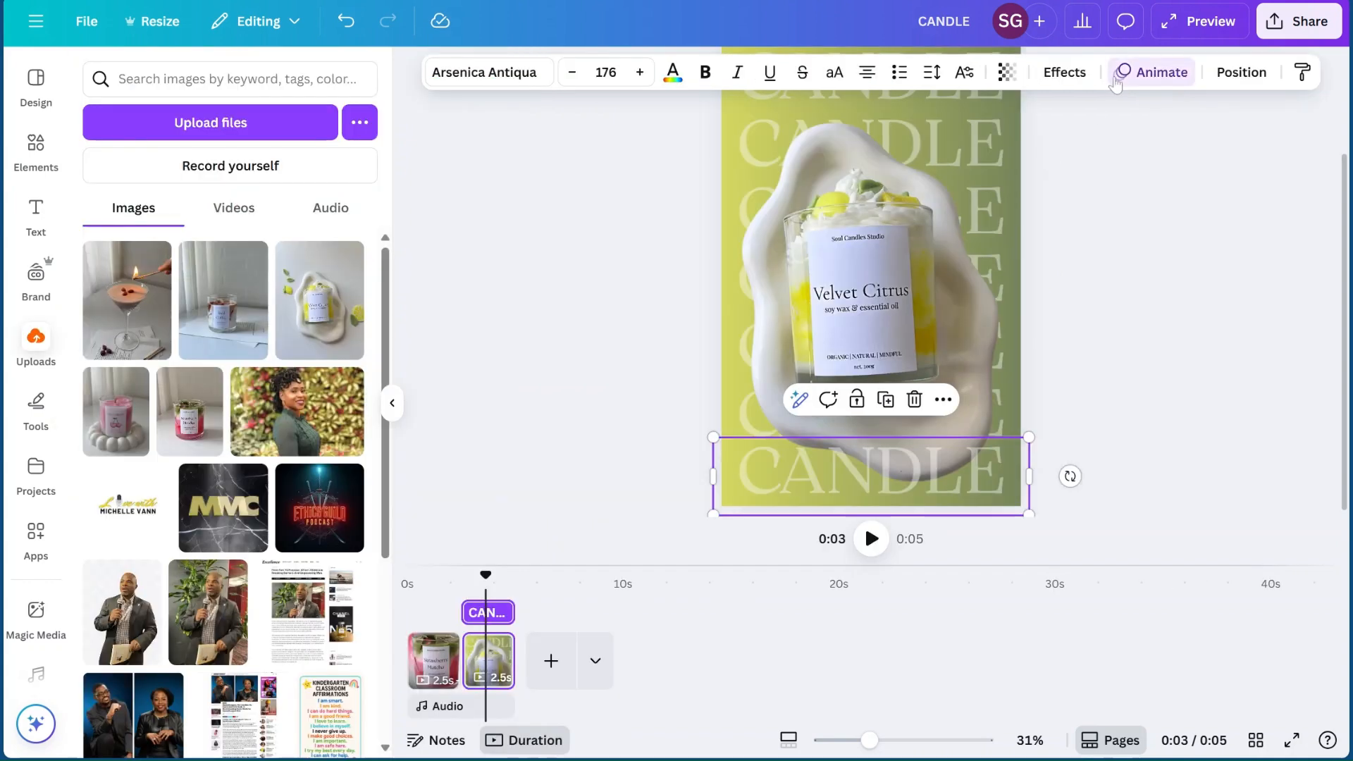
click(1241, 72)
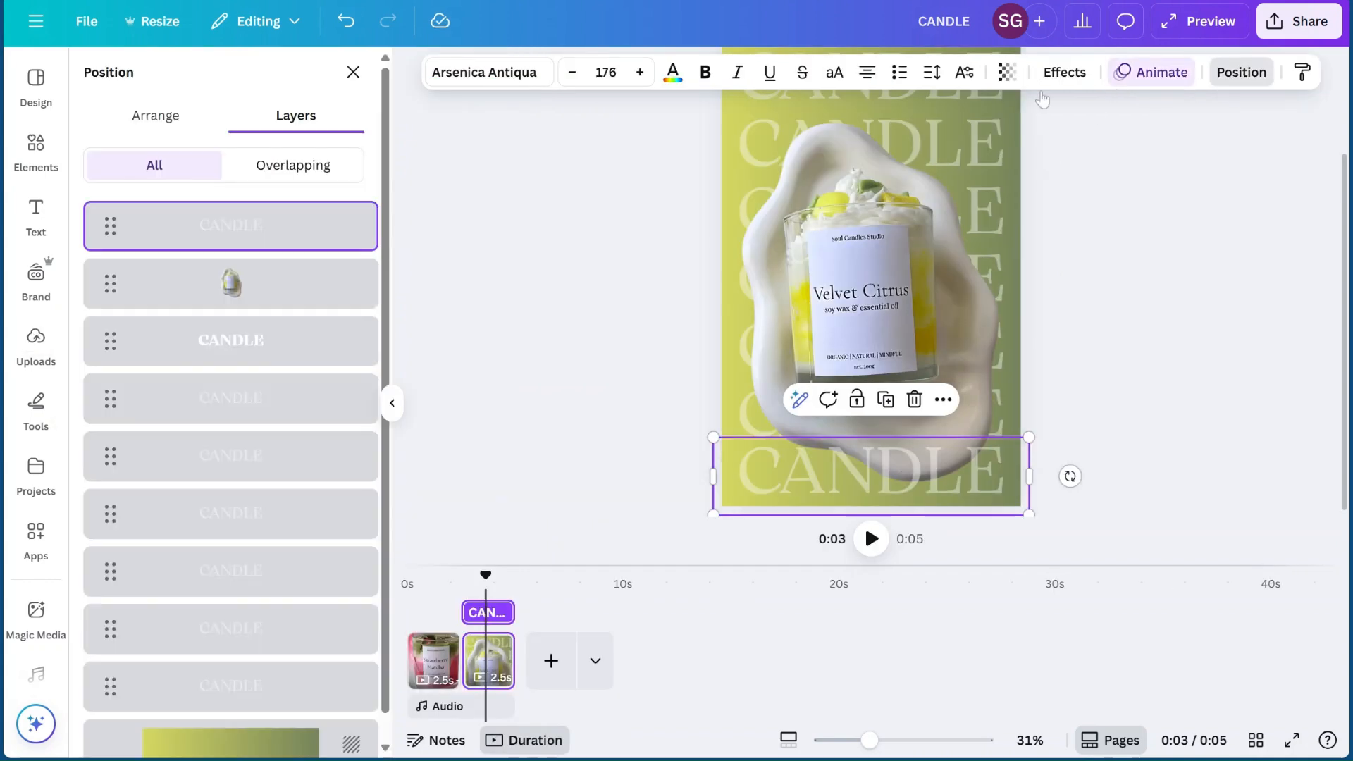
click(189, 125)
click(299, 177)
click(510, 278)
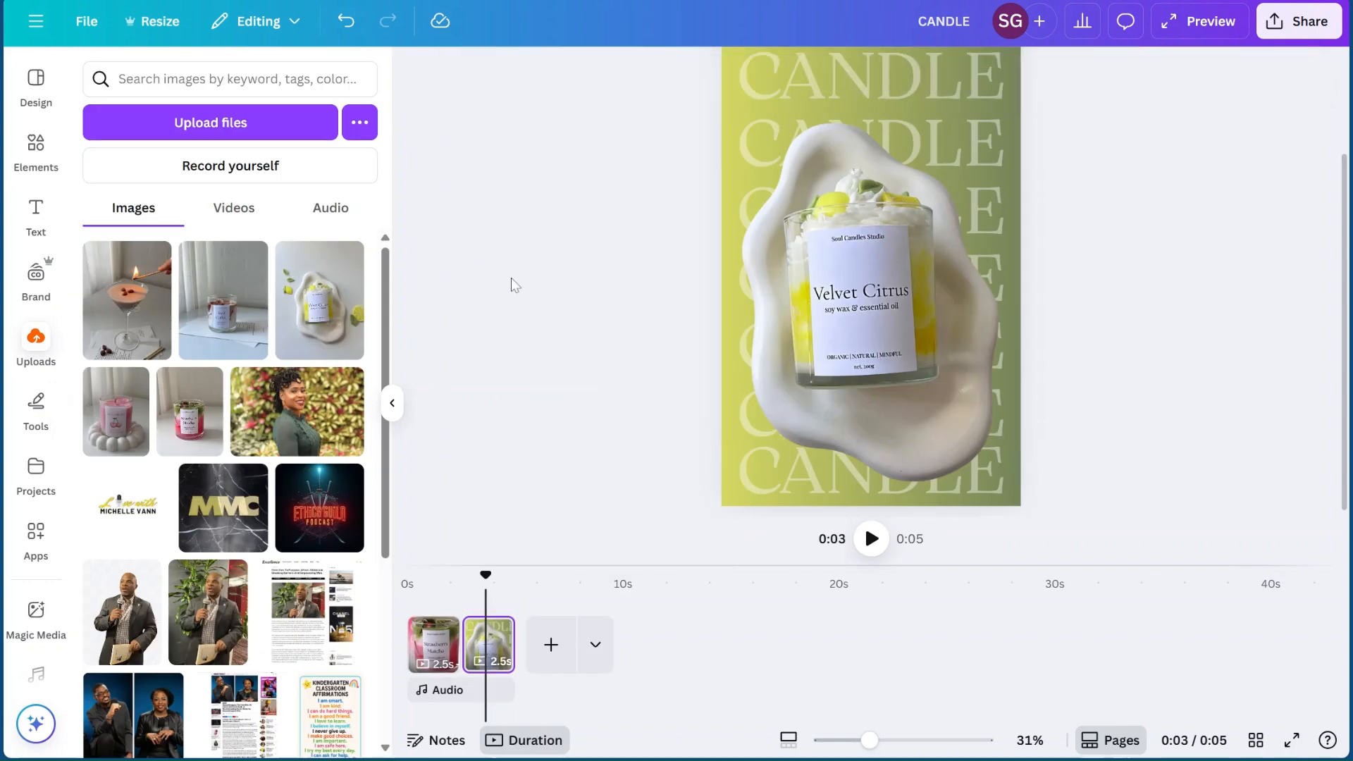
Remove the bold from the top CANDLE title on the second page and set its transparency to 42
click(934, 320)
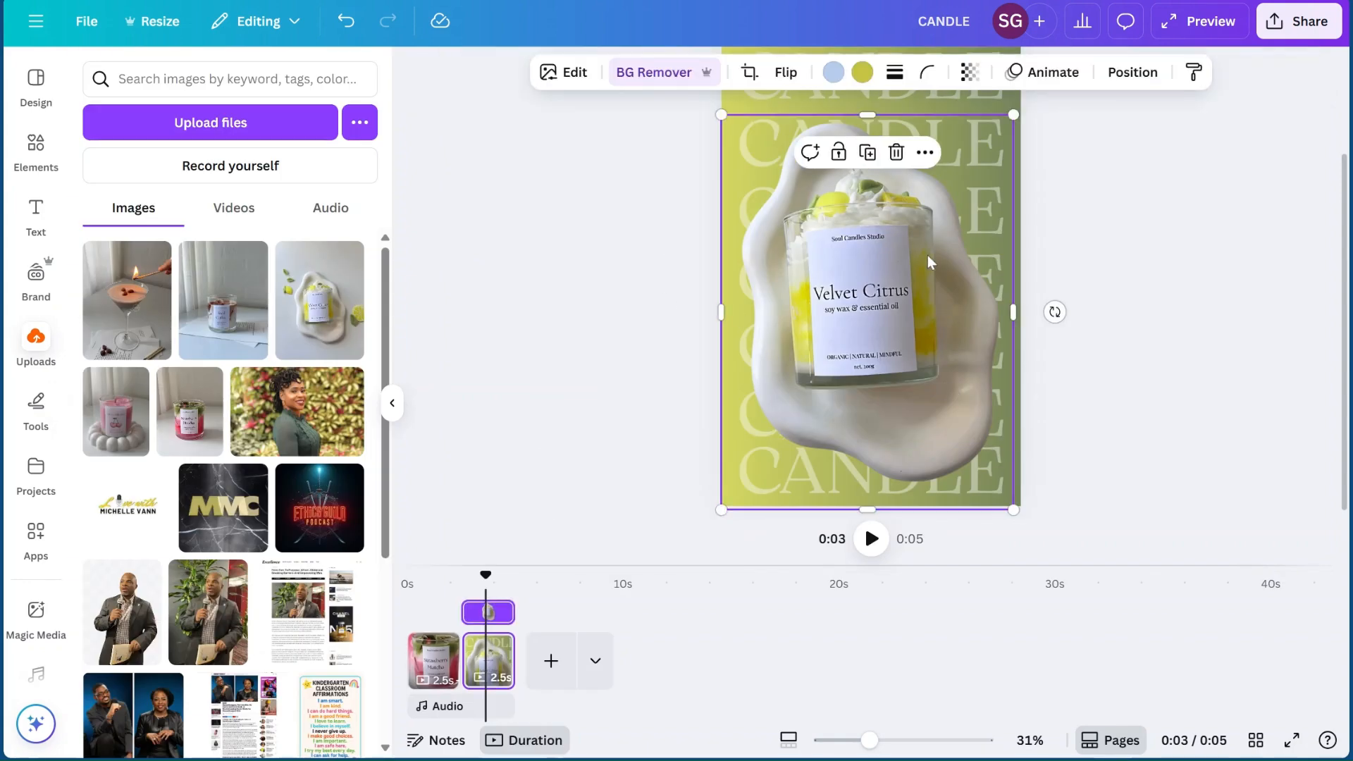
drag(928, 262, 927, 393)
click(945, 139)
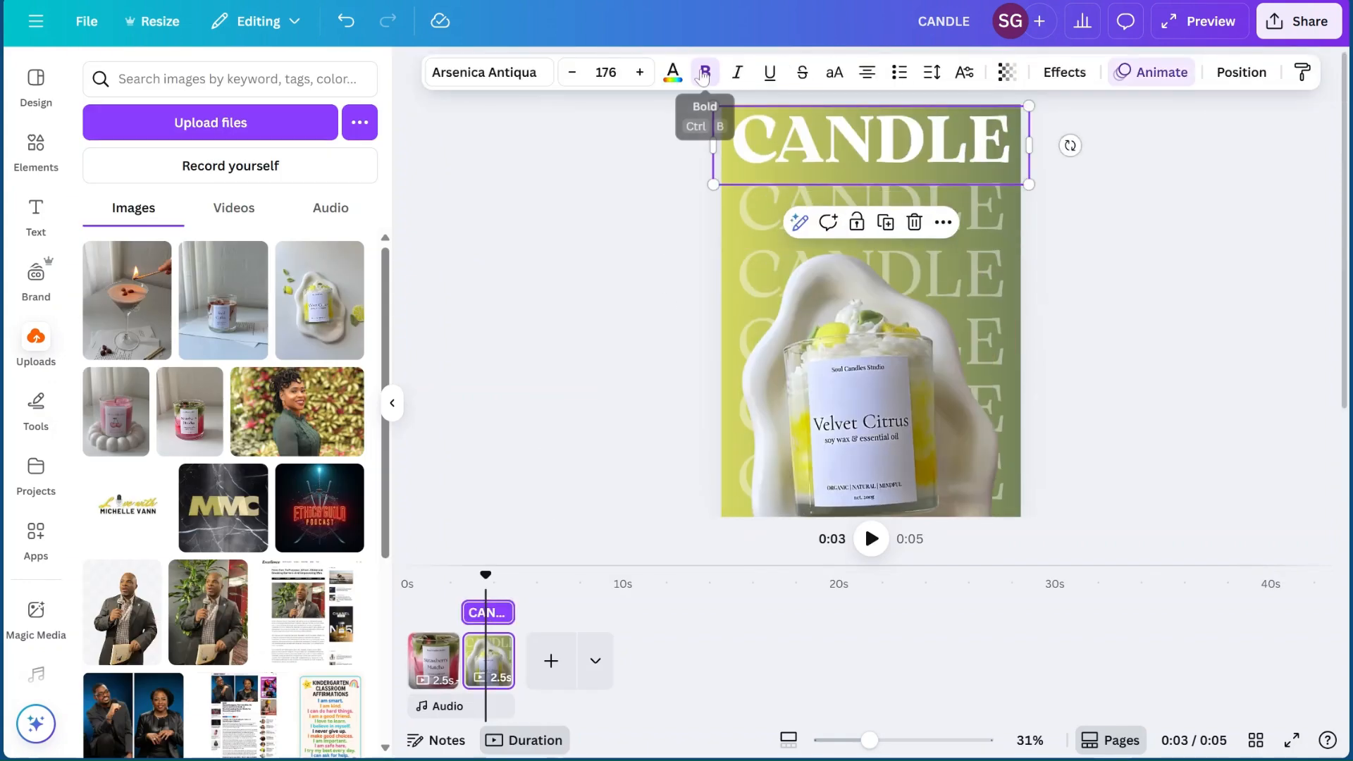
click(1065, 73)
click(1010, 73)
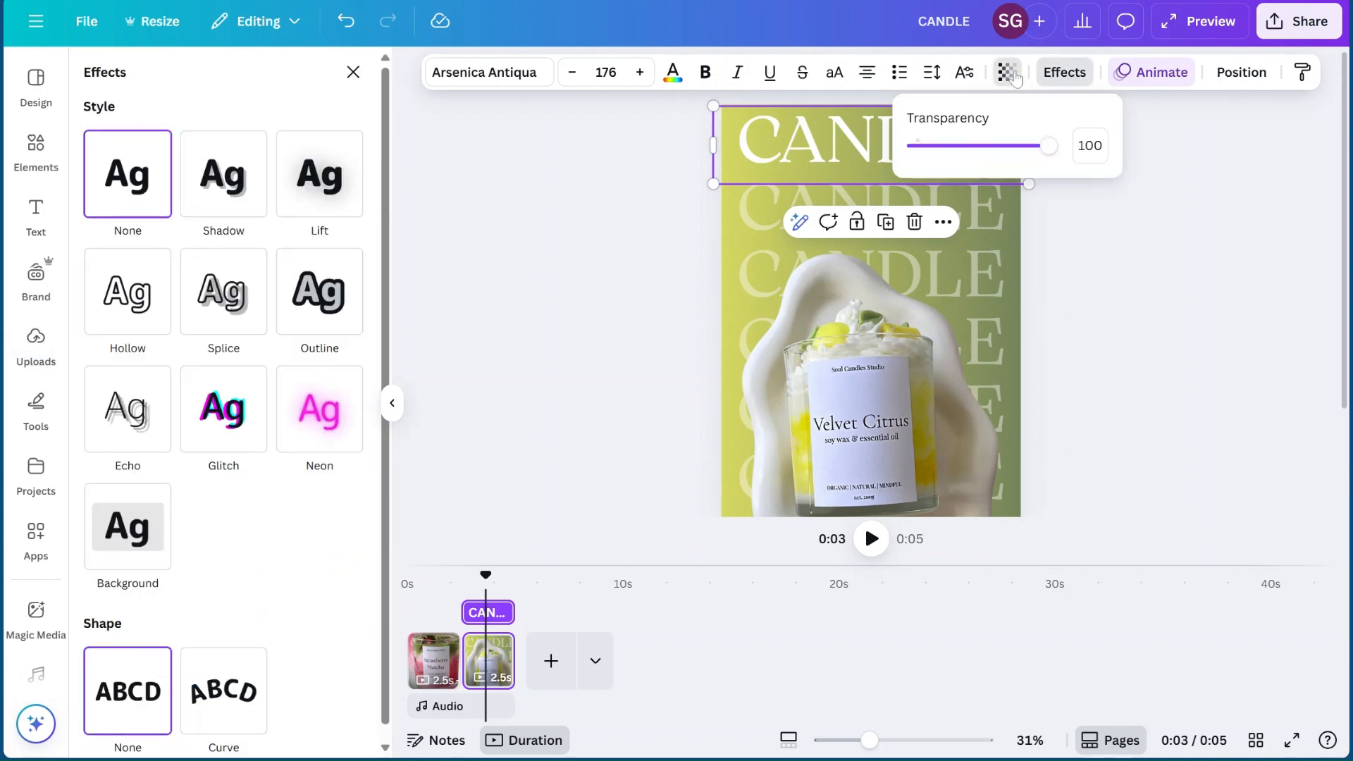
drag(1038, 154, 974, 160)
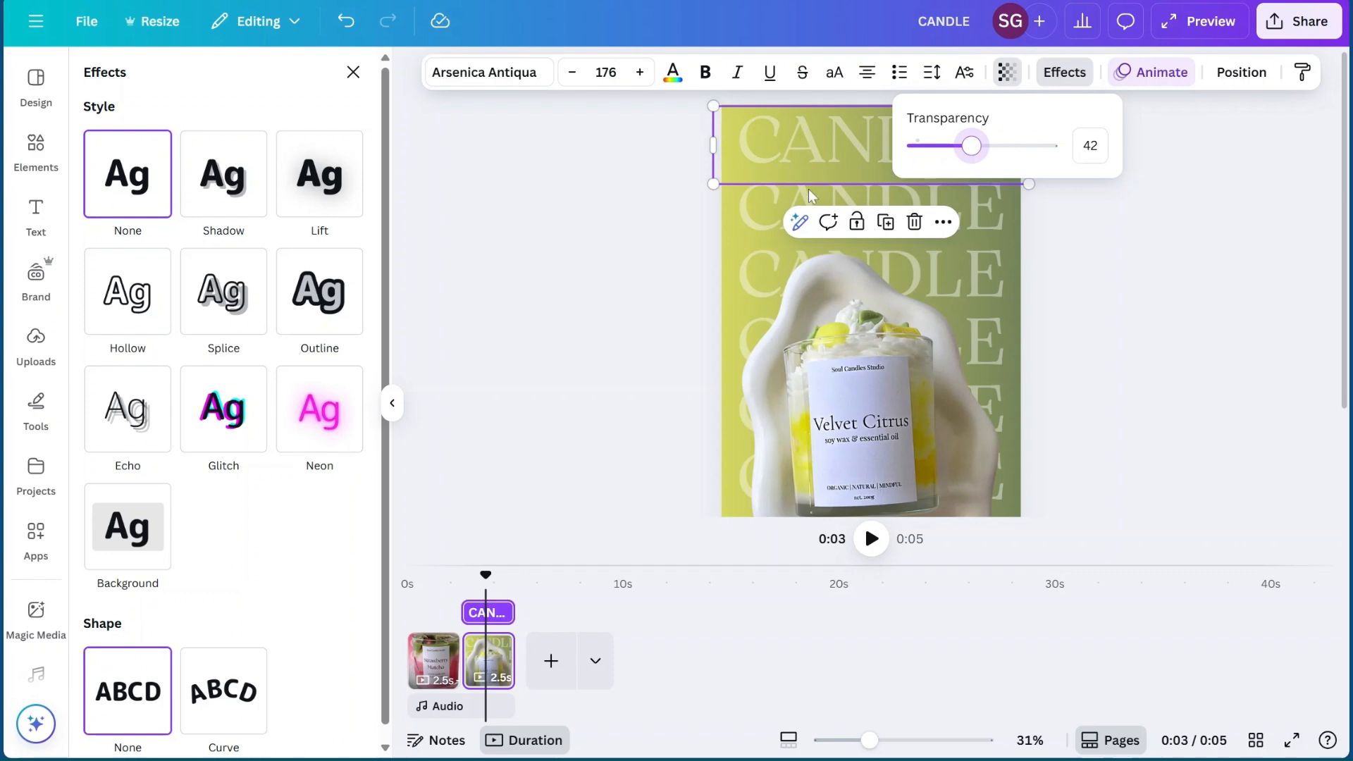
Make the second CANDLE line bold and raise its transparency value to 100
click(771, 213)
click(704, 72)
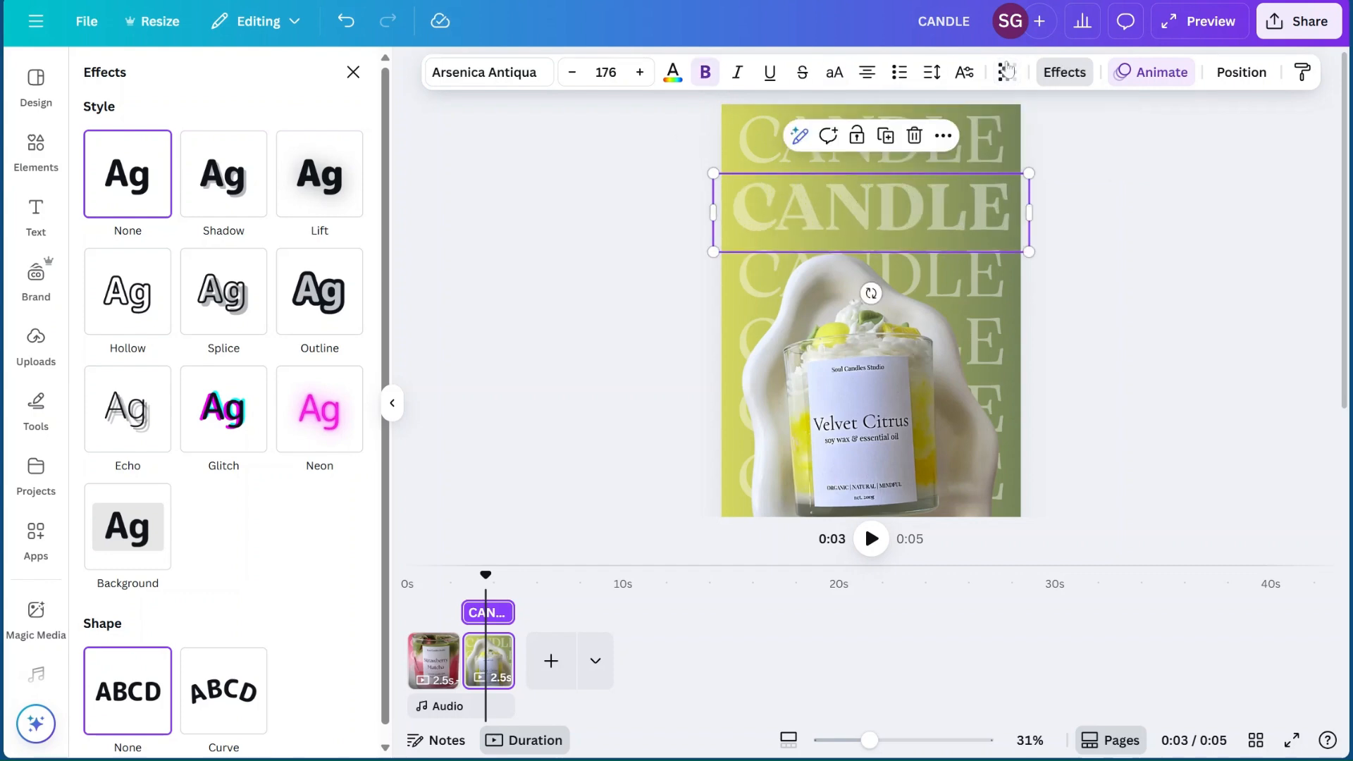
click(1008, 75)
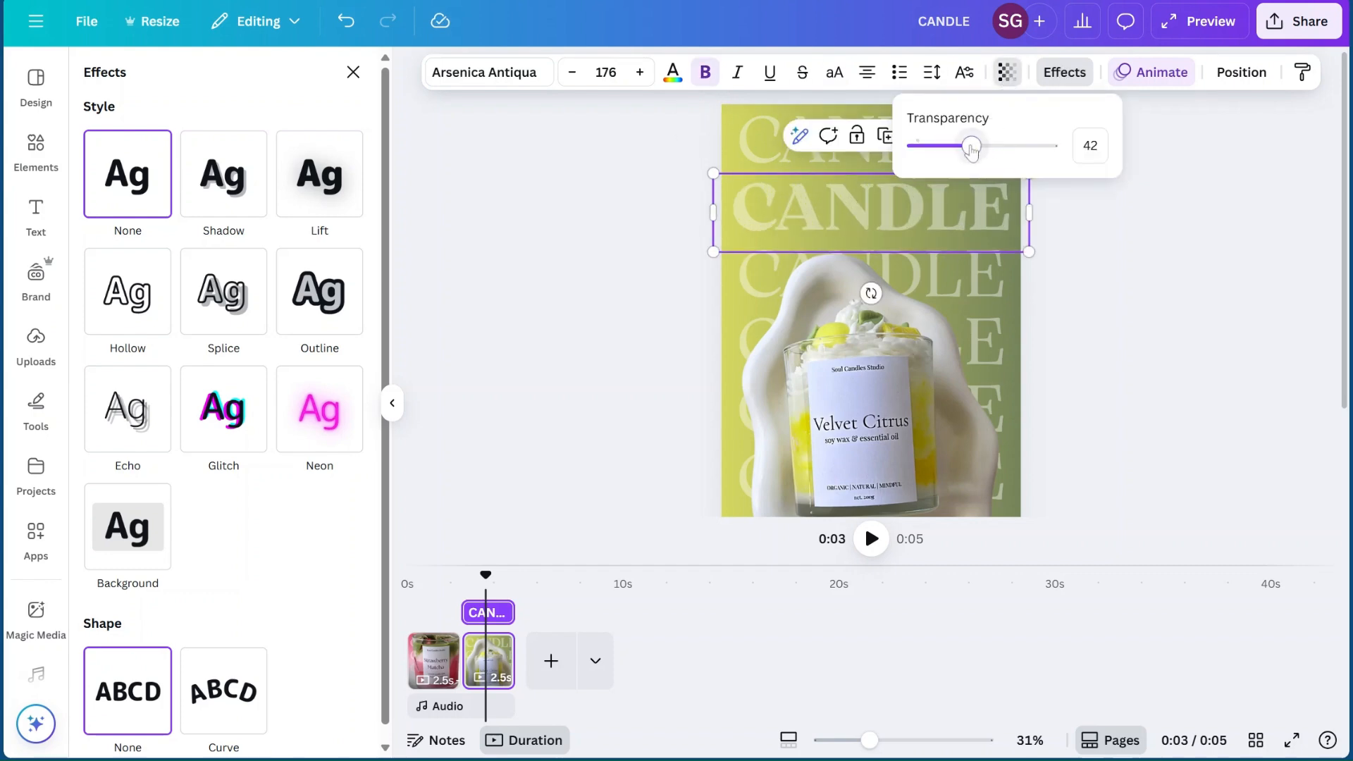
drag(971, 148, 1135, 163)
click(1178, 230)
click(1177, 230)
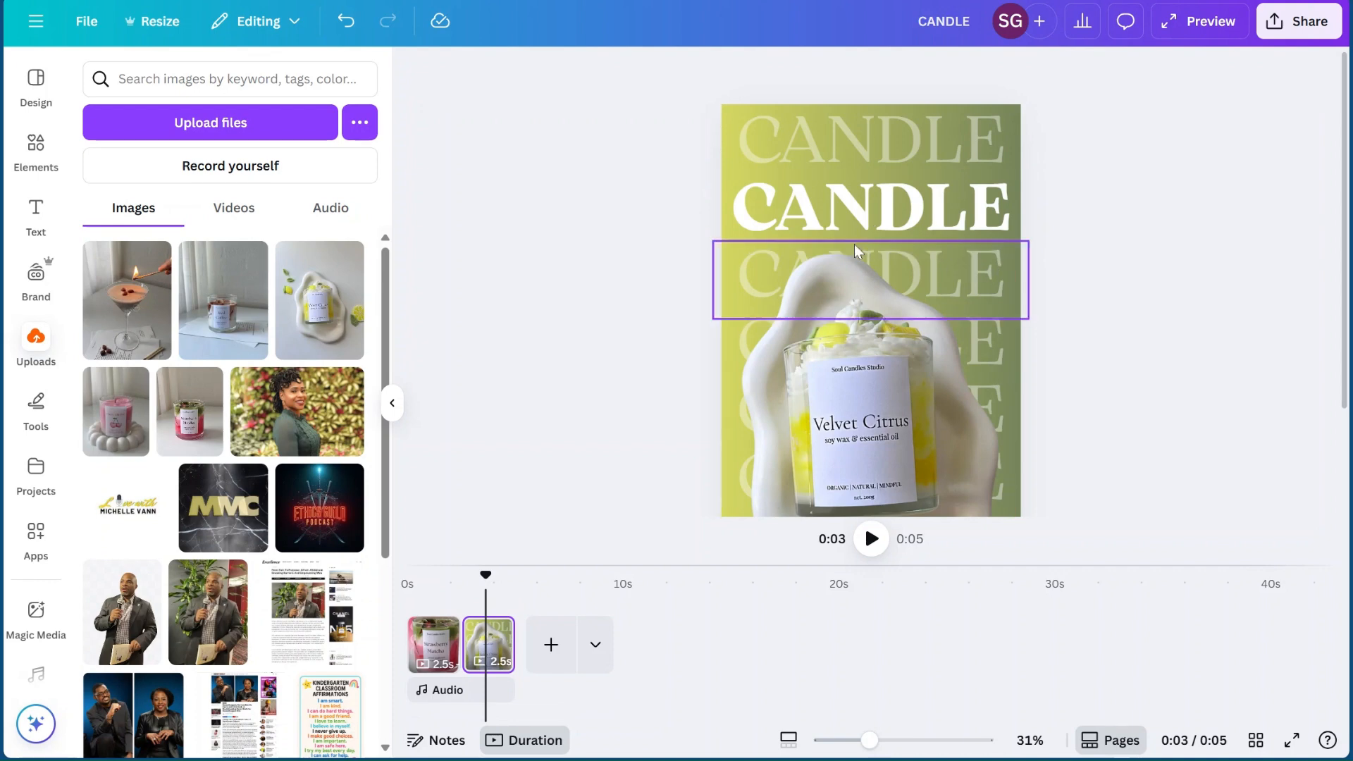
scroll(610, 405, down, 4)
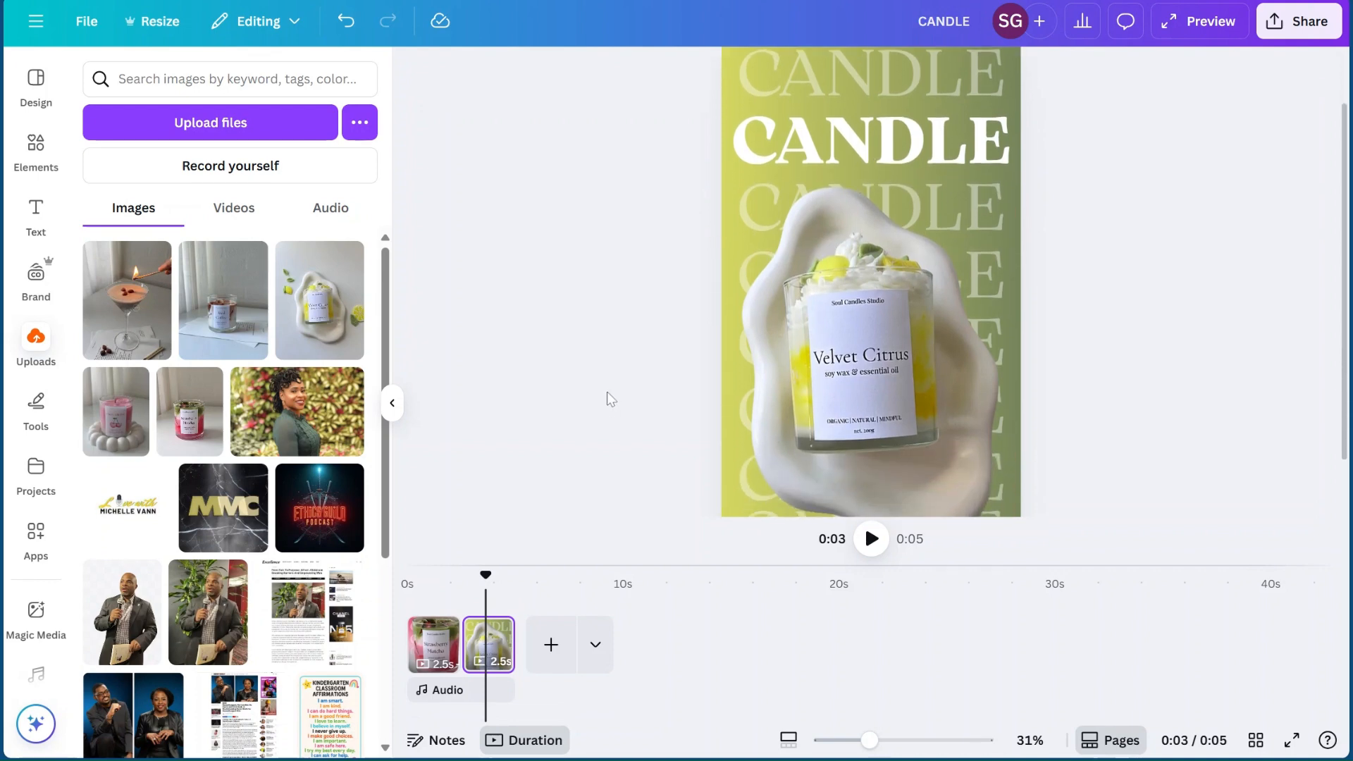
click(873, 295)
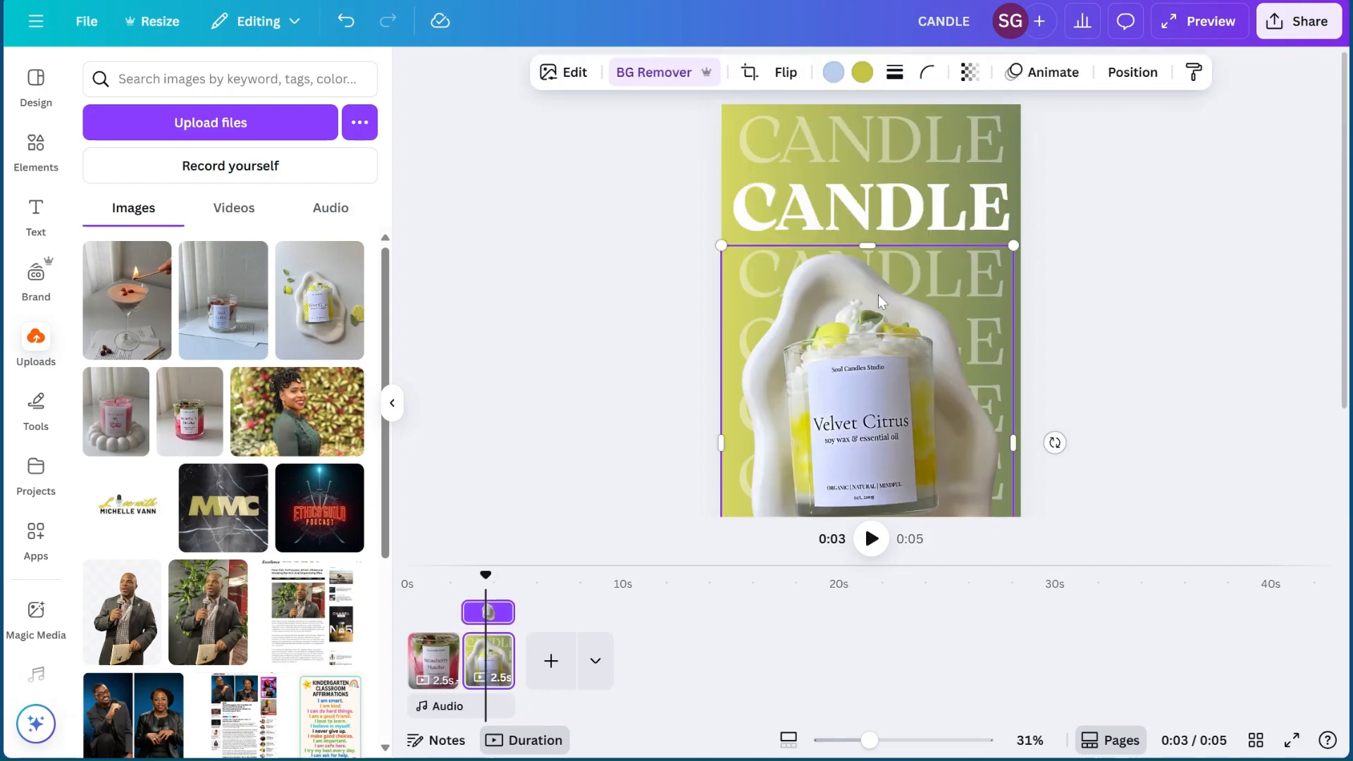
scroll(886, 192, up, 3)
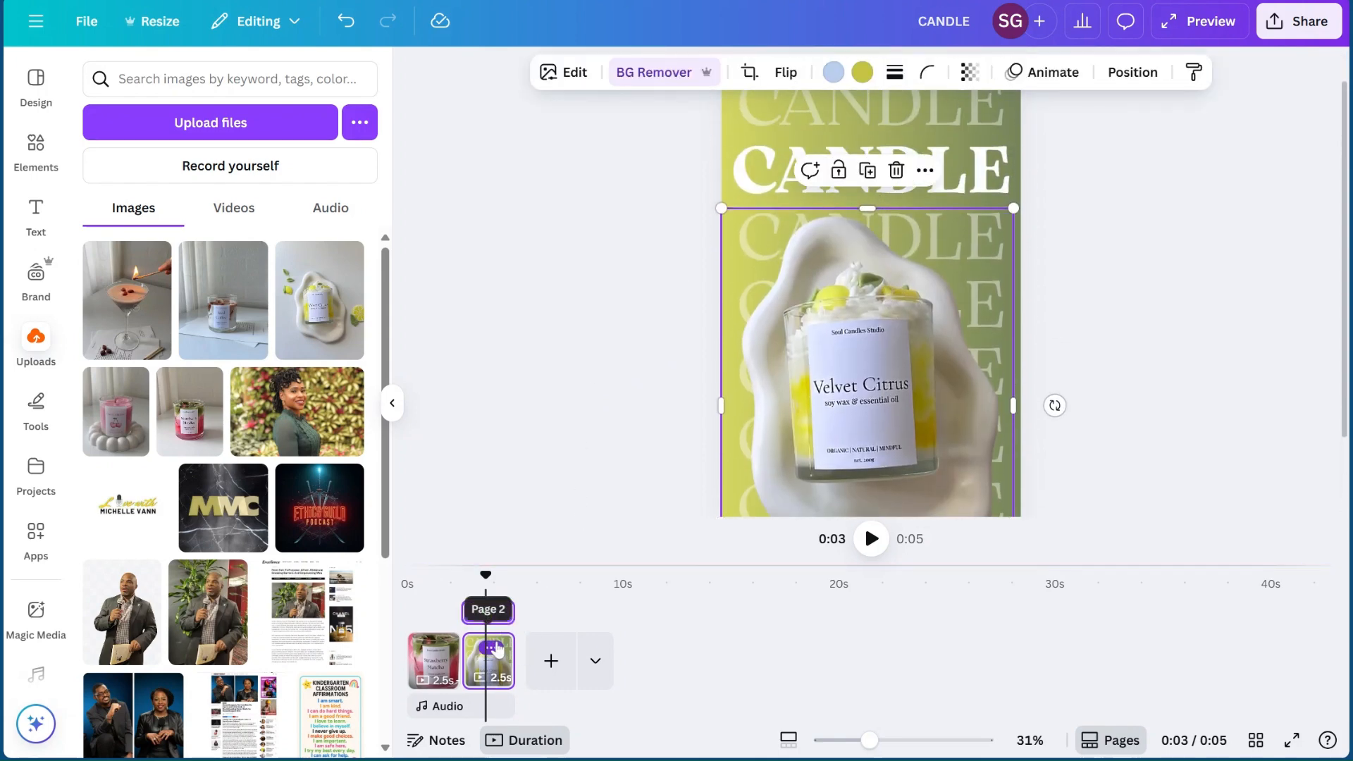
scroll(835, 256, up, 1)
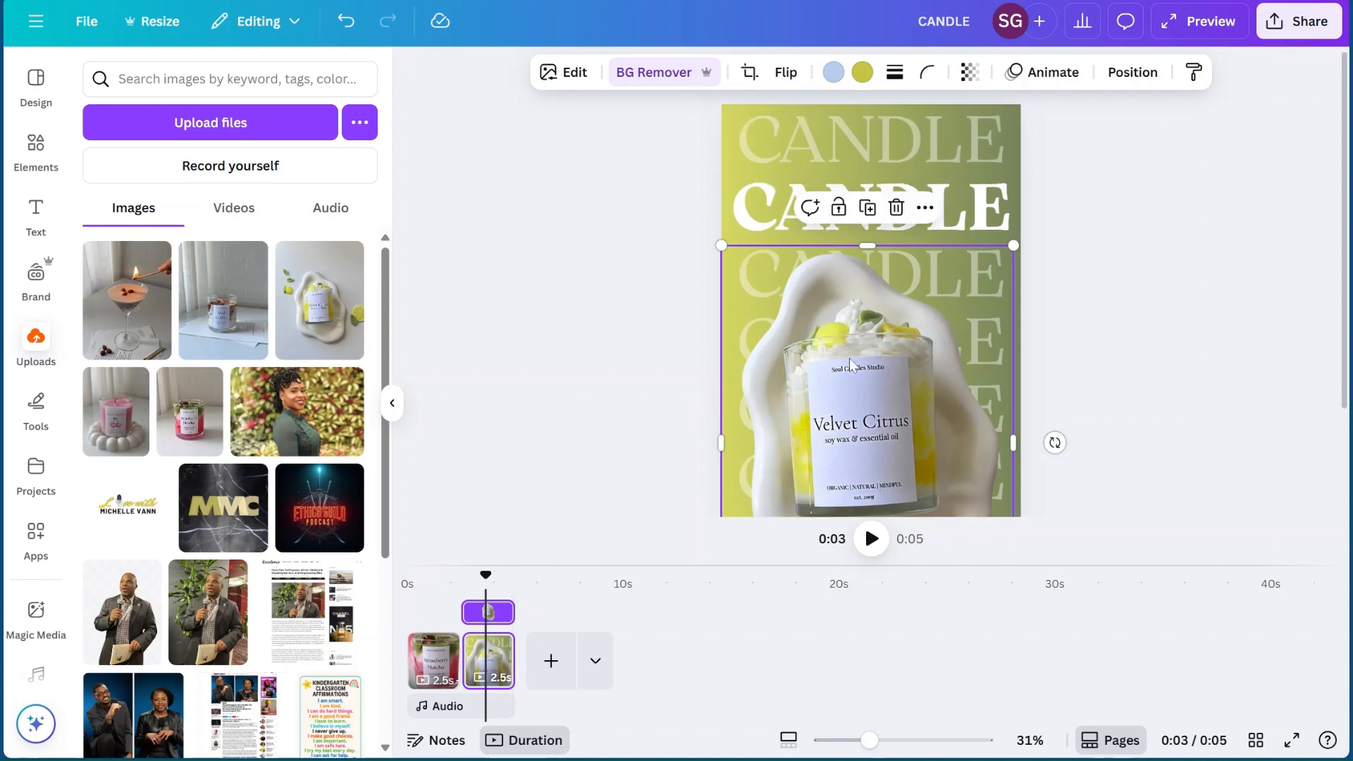
Examine the second page's layout from the top CANDLE line down to the bottom of the Velvet Citrus candle
scroll(849, 358, down, 2)
scroll(849, 358, down, 1)
scroll(877, 304, down, 1)
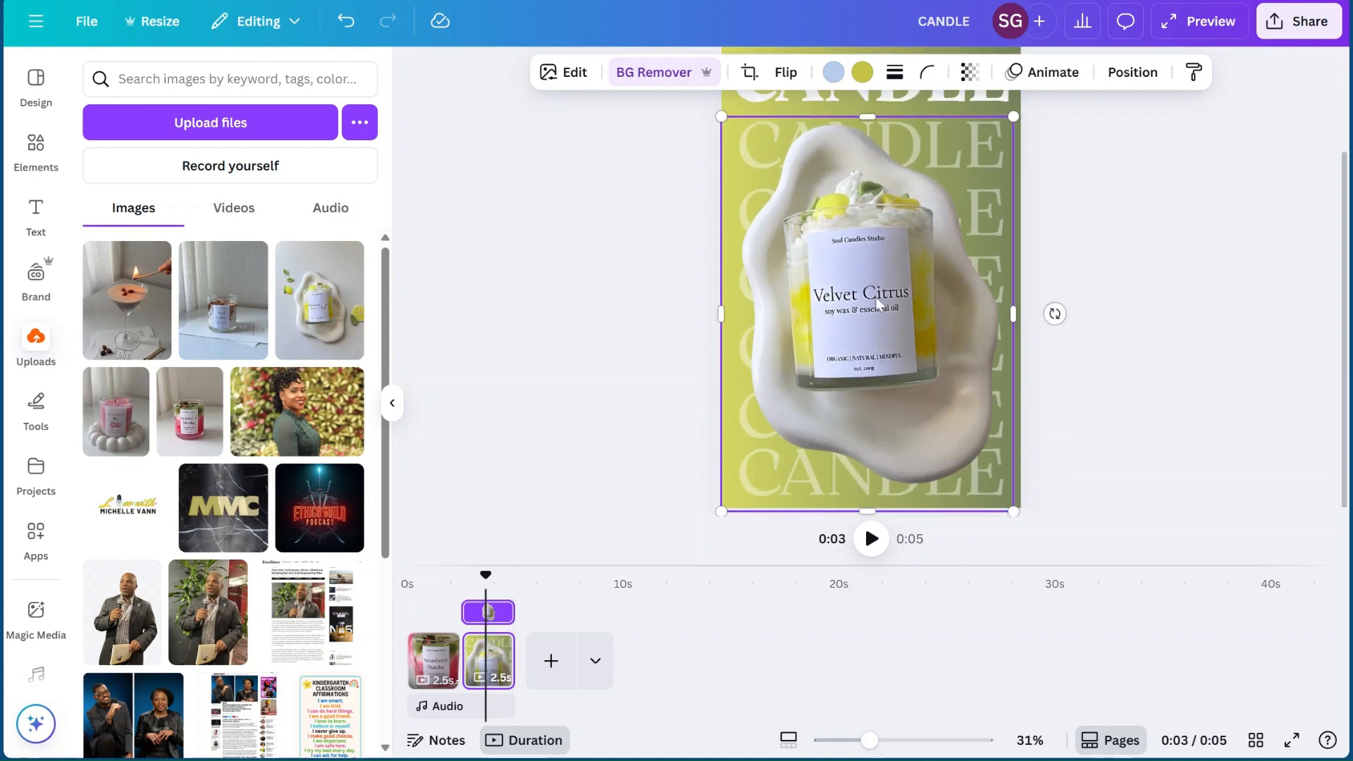
scroll(876, 304, up, 3)
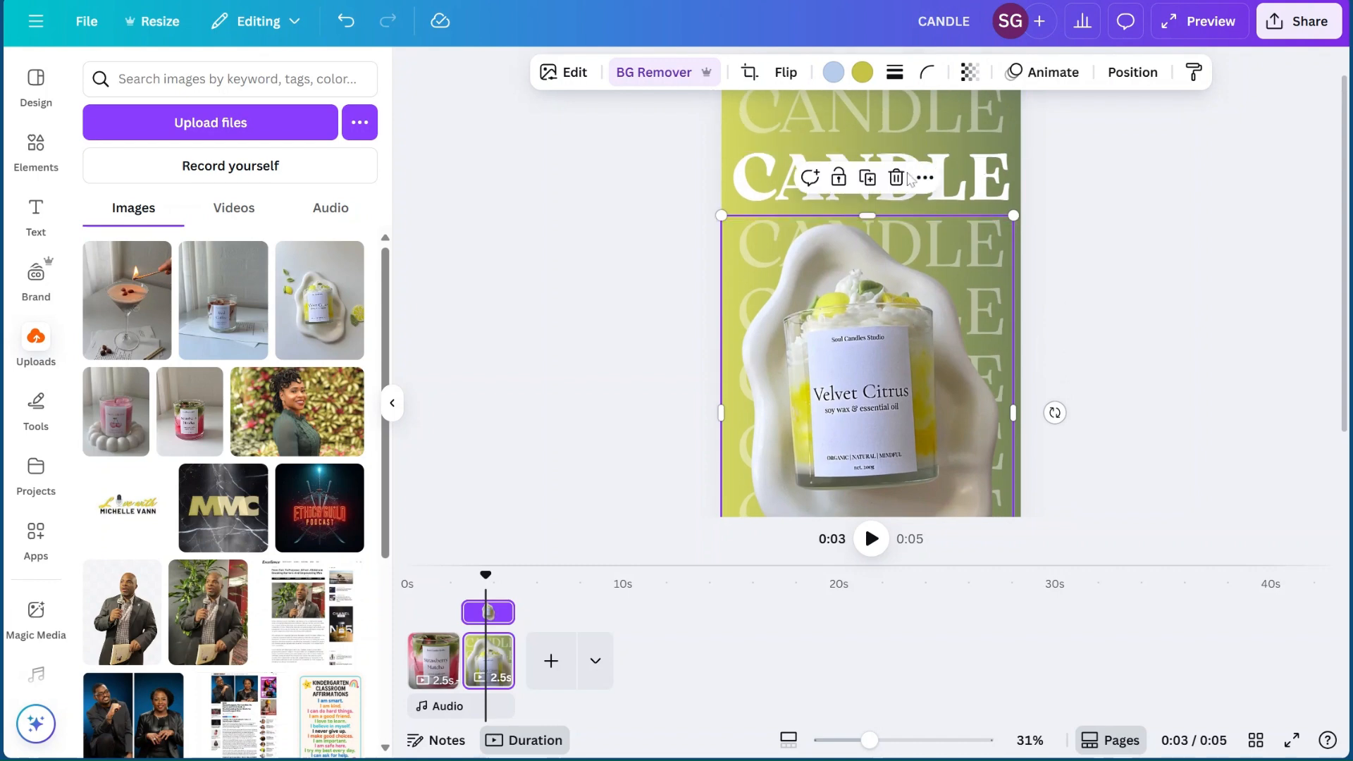
scroll(976, 170, up, 1)
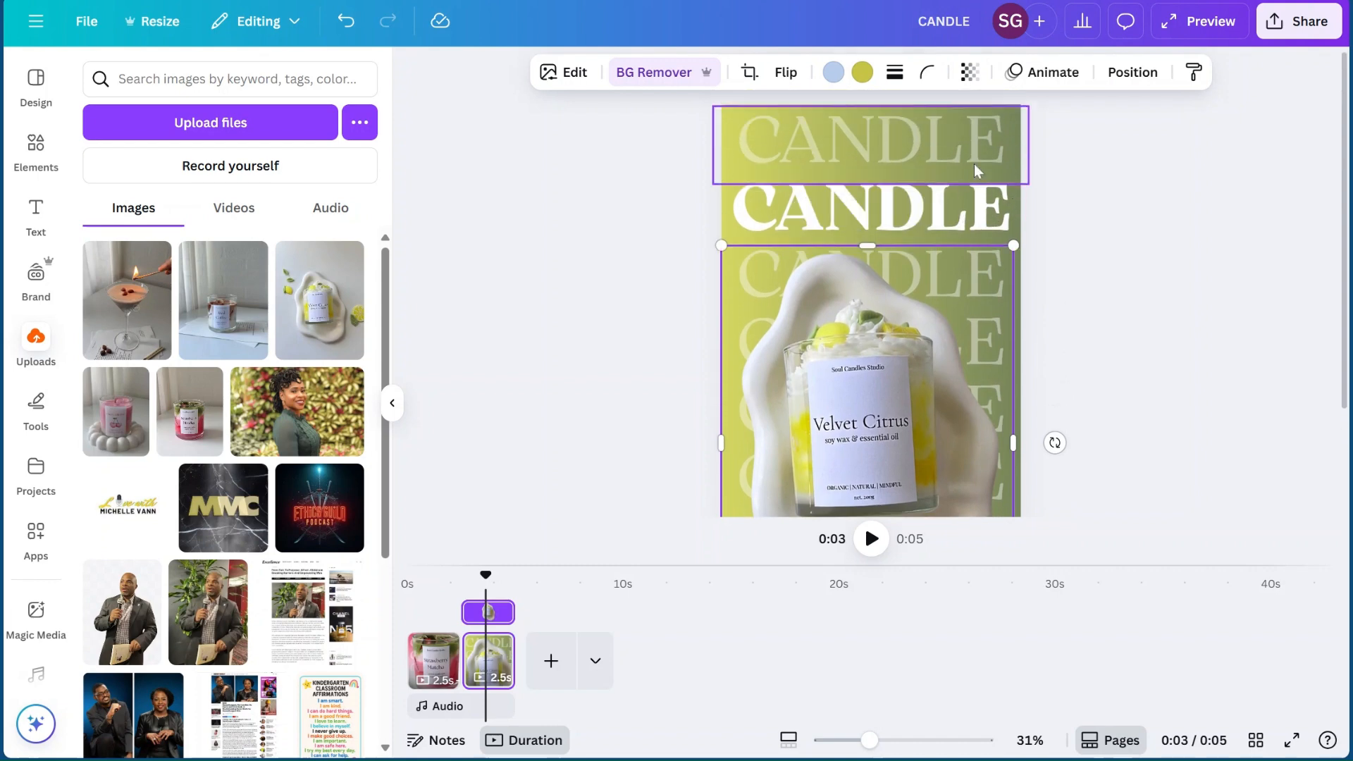
scroll(991, 212, down, 3)
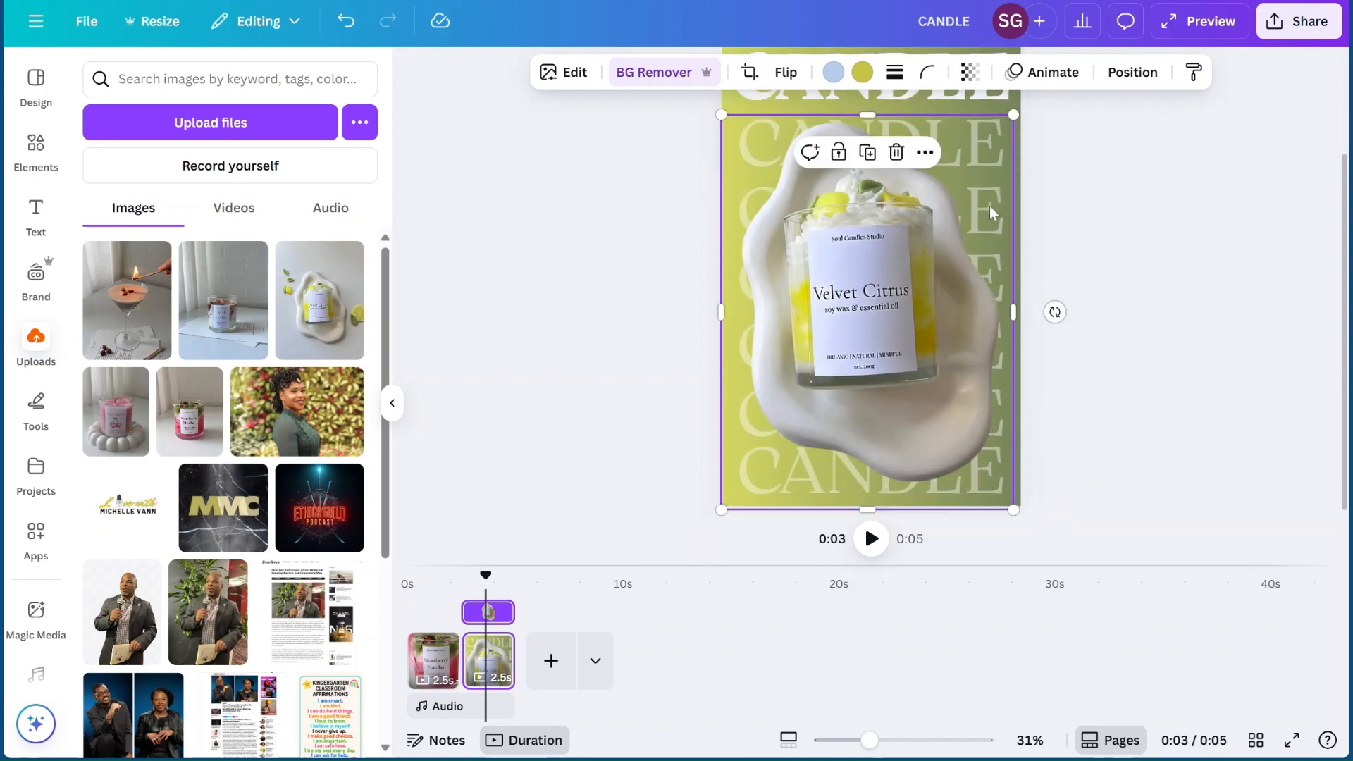
scroll(830, 315, up, 2)
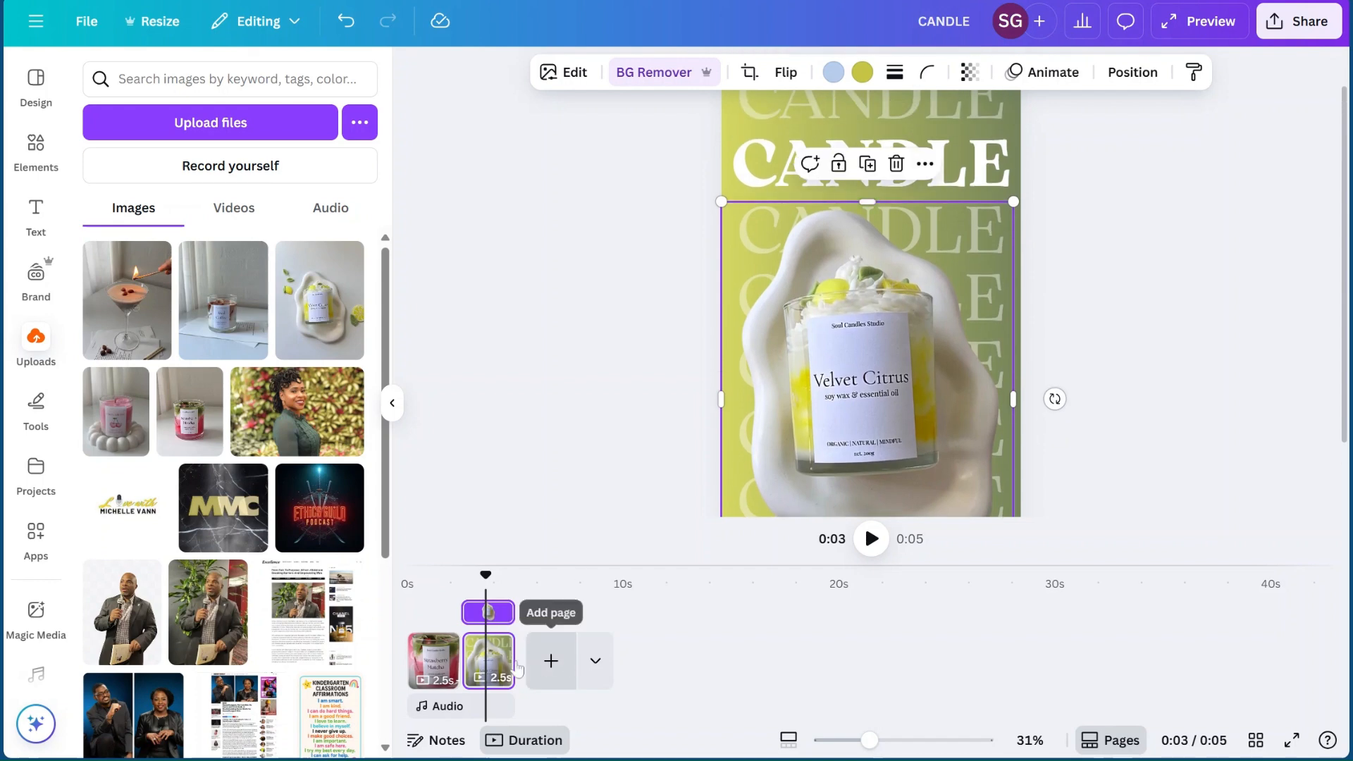
scroll(886, 353, down, 1)
scroll(887, 353, up, 1)
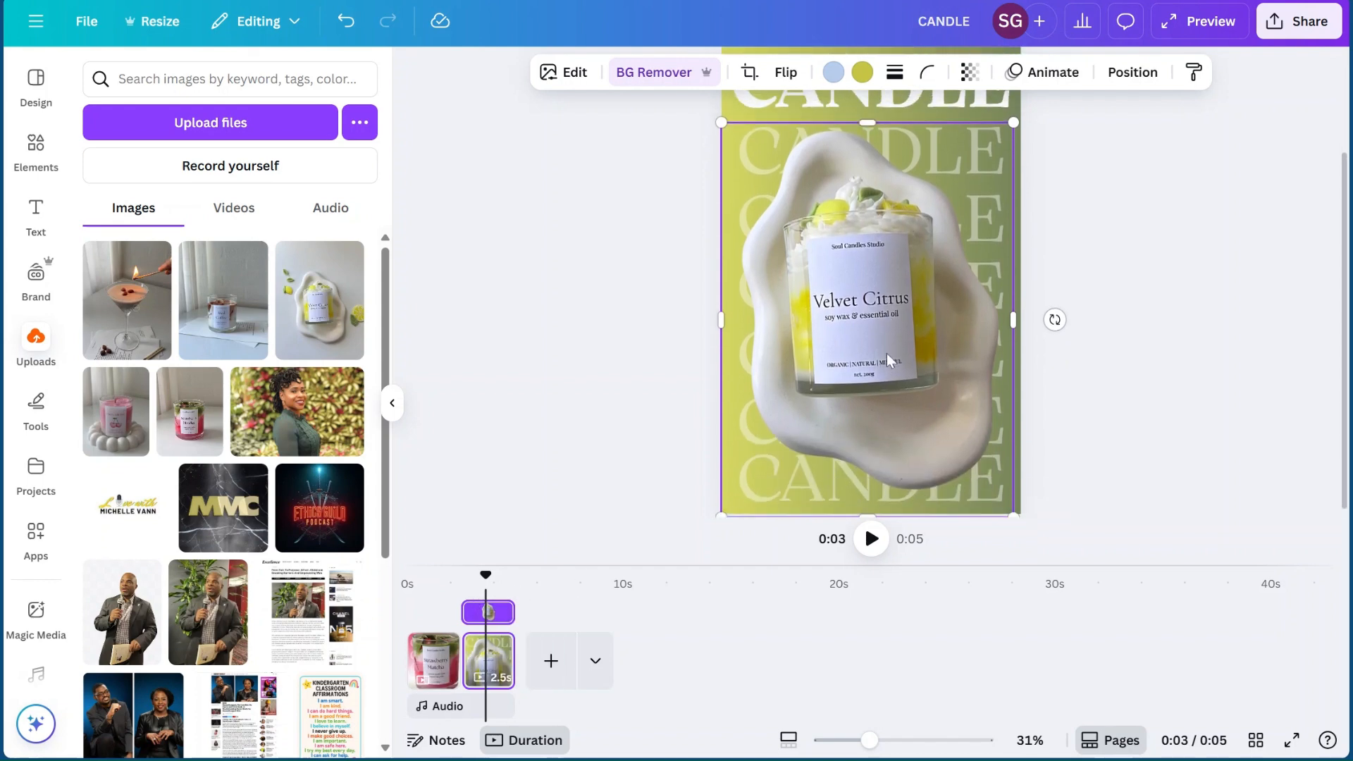
Apply the Wiggle add-on effect to the Strawberry Matcha candle photo on the first page
click(439, 662)
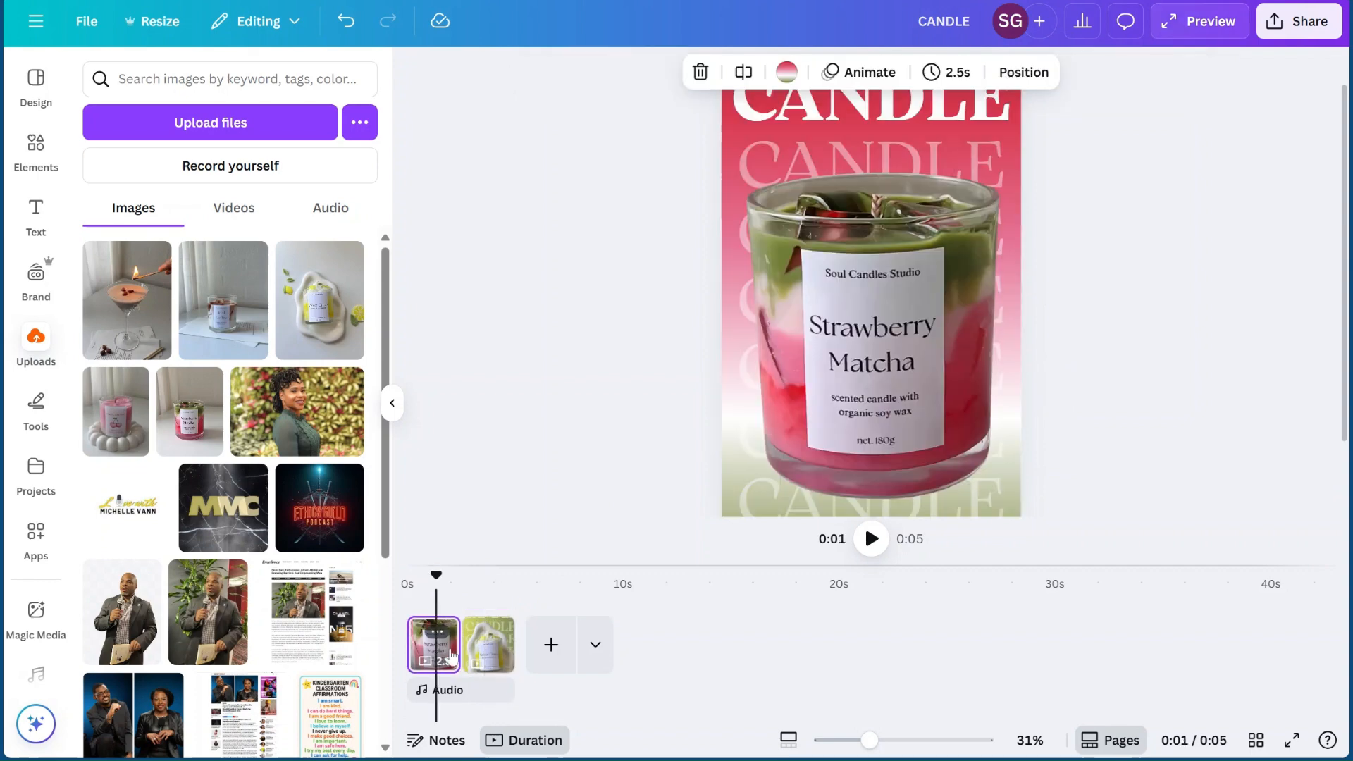
click(893, 257)
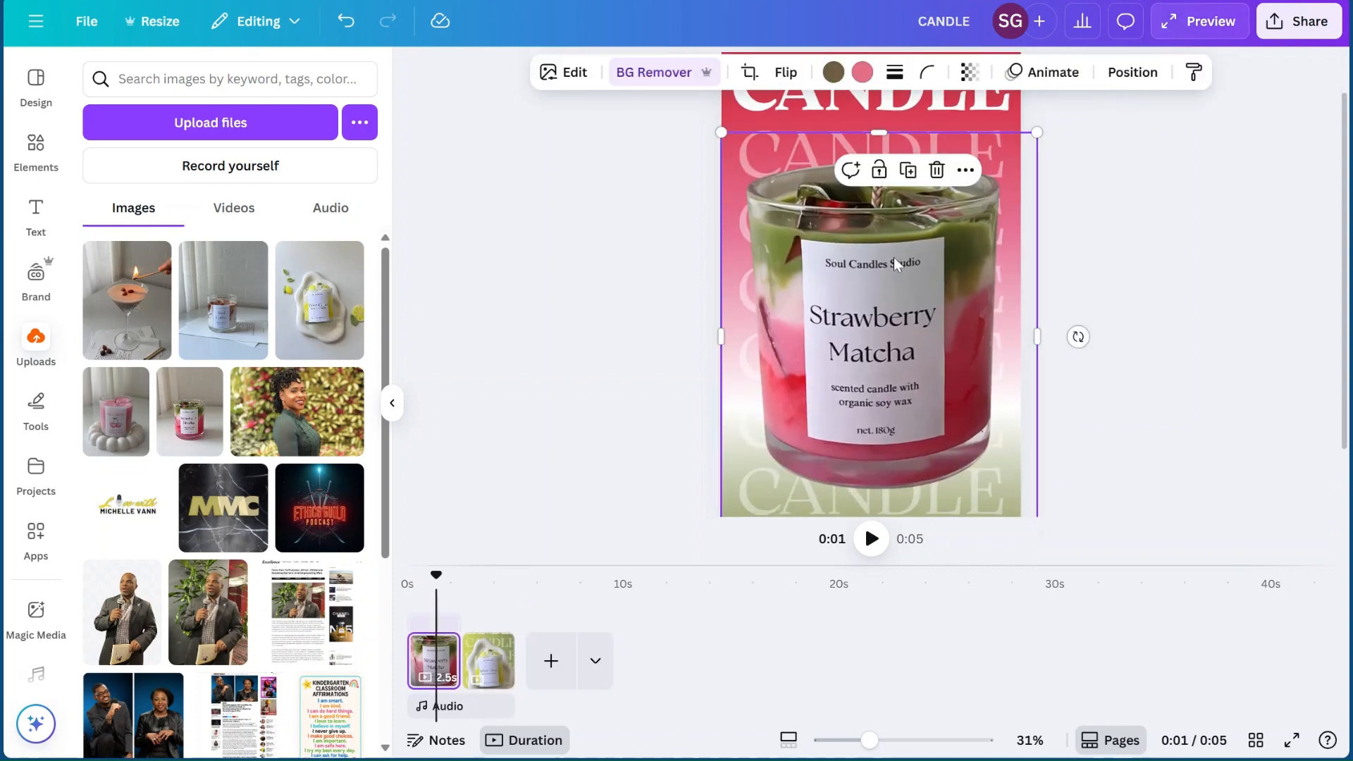
click(1079, 73)
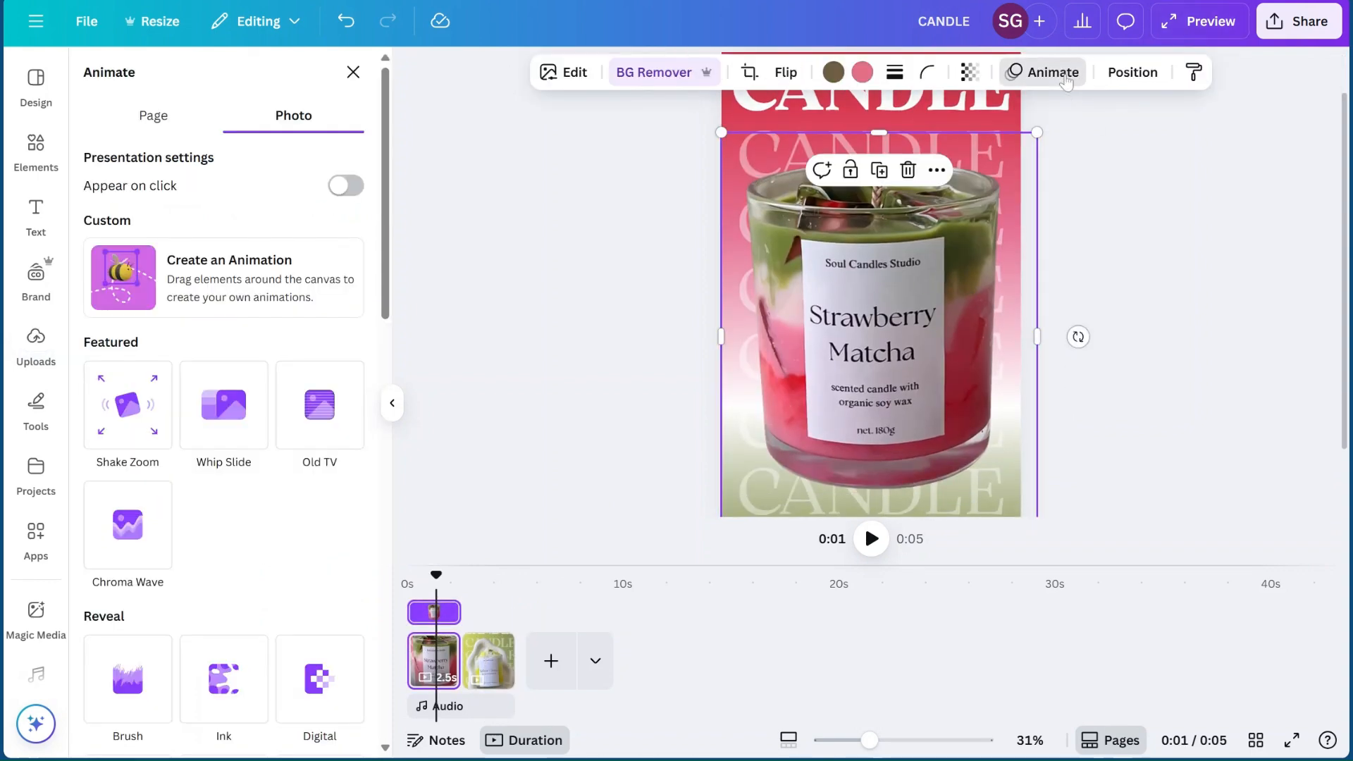
scroll(231, 529, down, 3)
scroll(227, 542, down, 12)
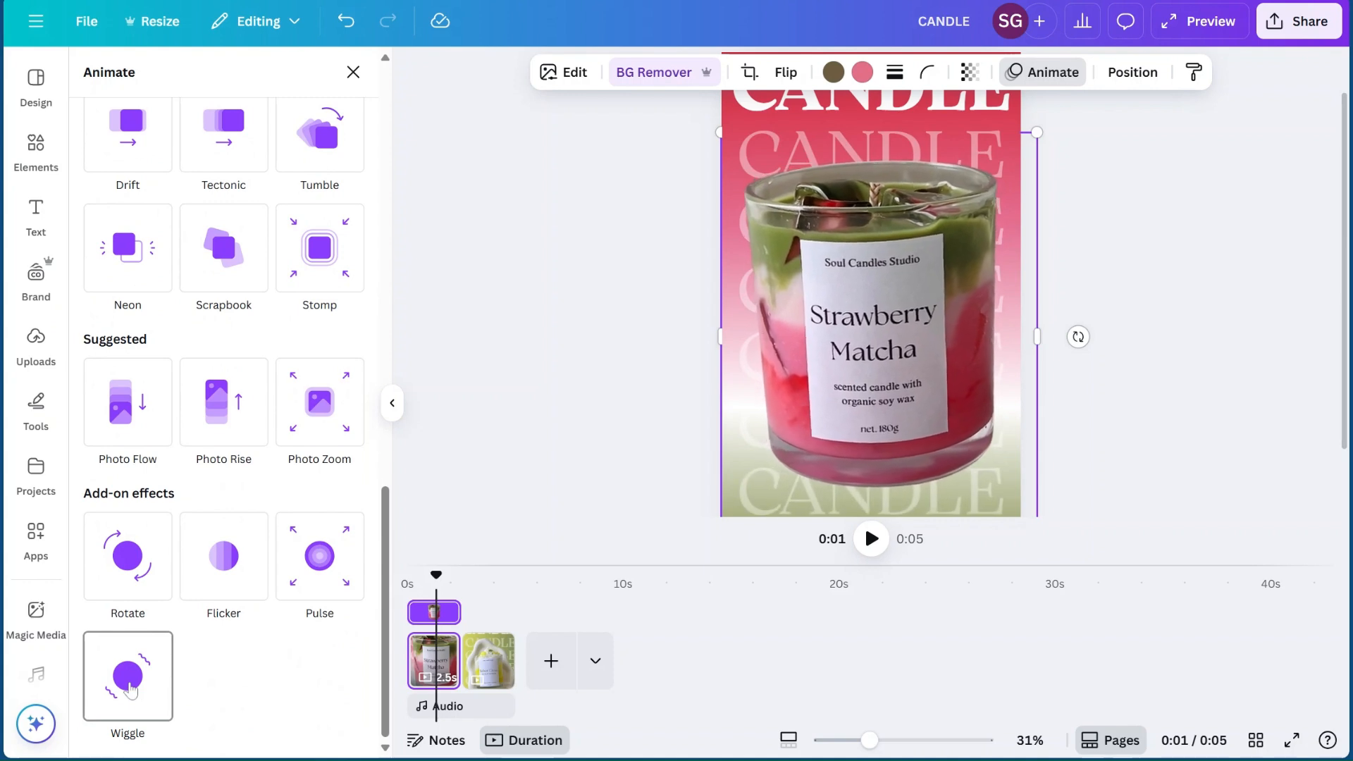
click(127, 675)
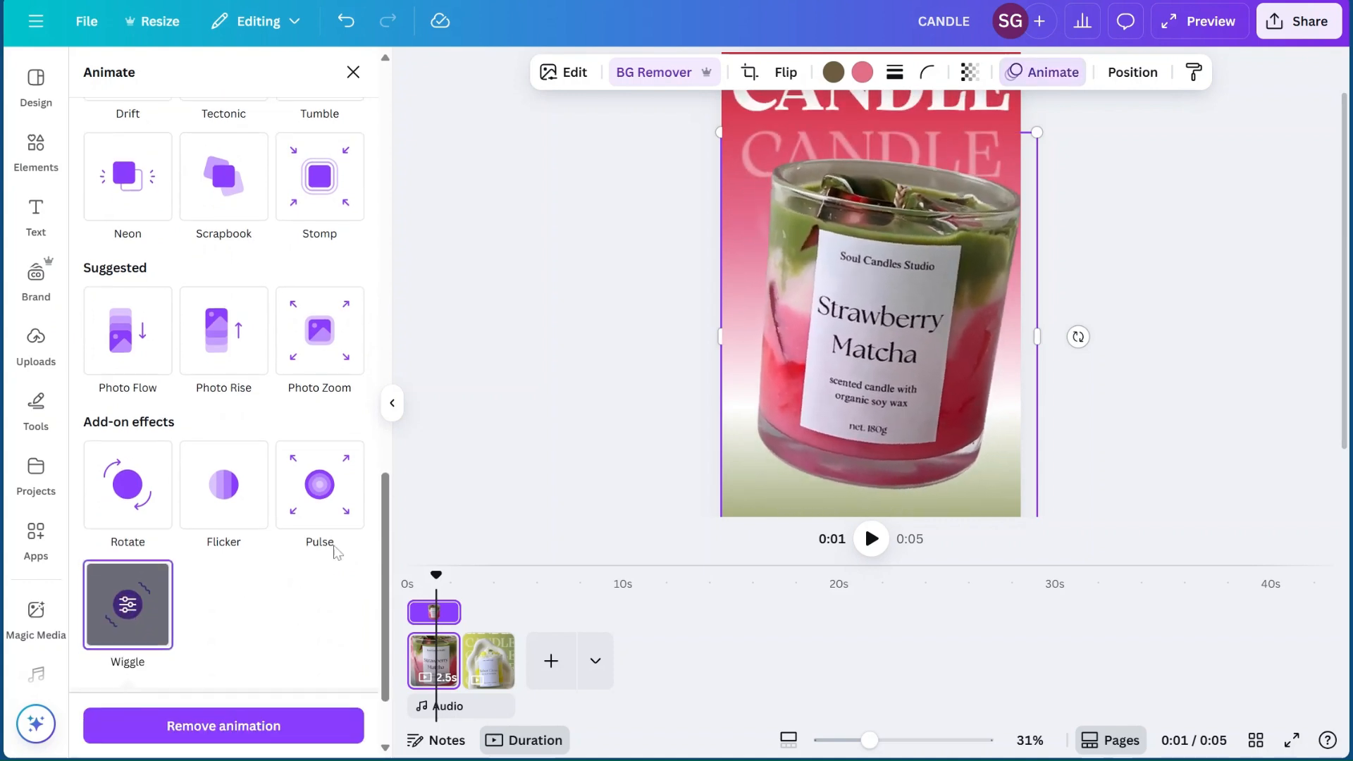
Apply the Roll text animation to the bold CANDLE title at the top of the first page
scroll(699, 234, up, 1)
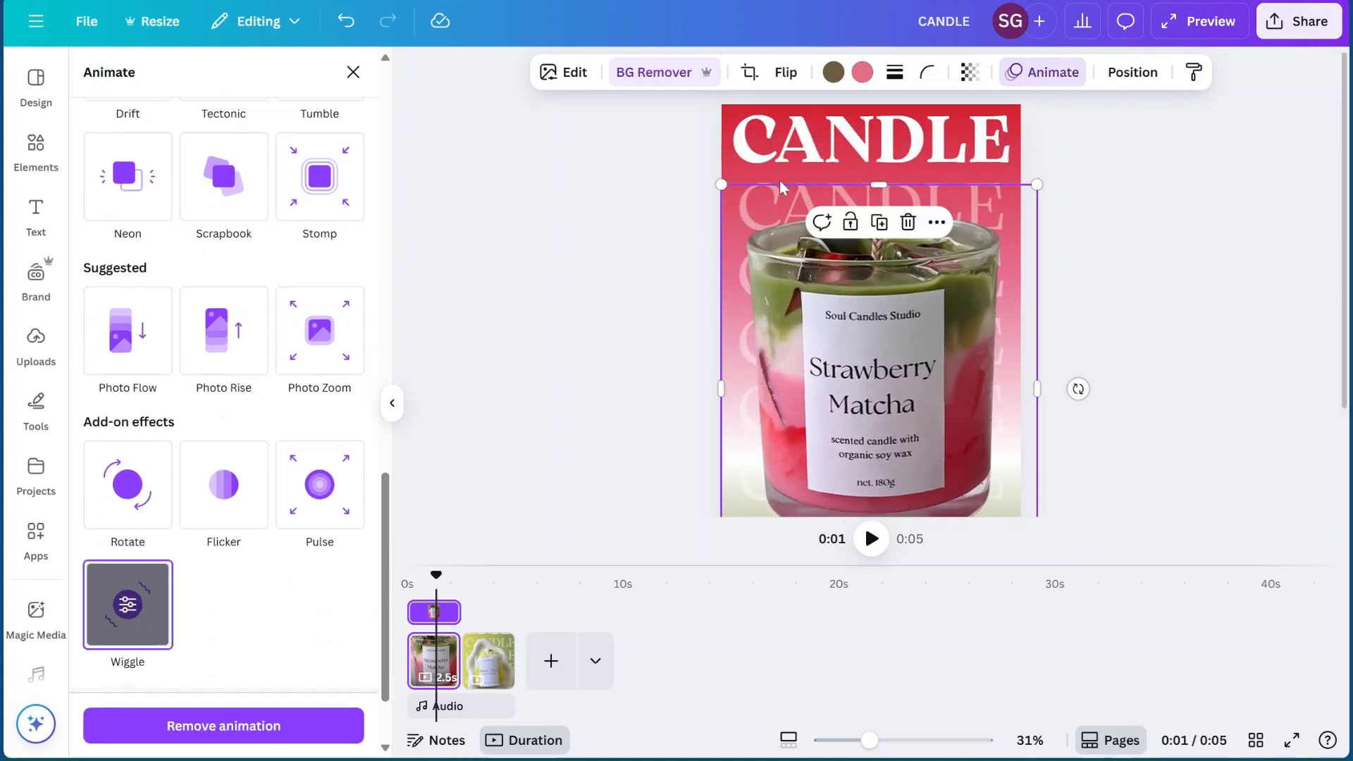
click(886, 153)
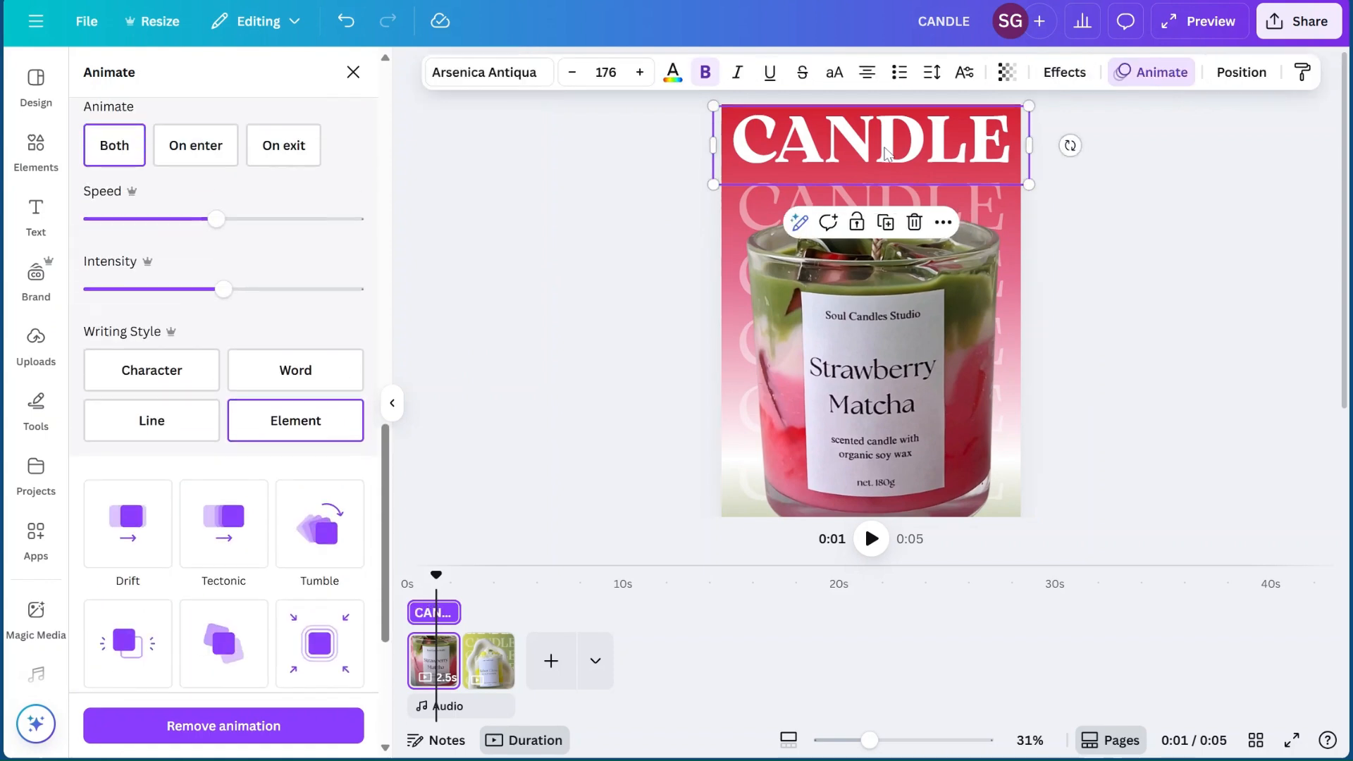
scroll(255, 594, down, 4)
scroll(256, 595, up, 2)
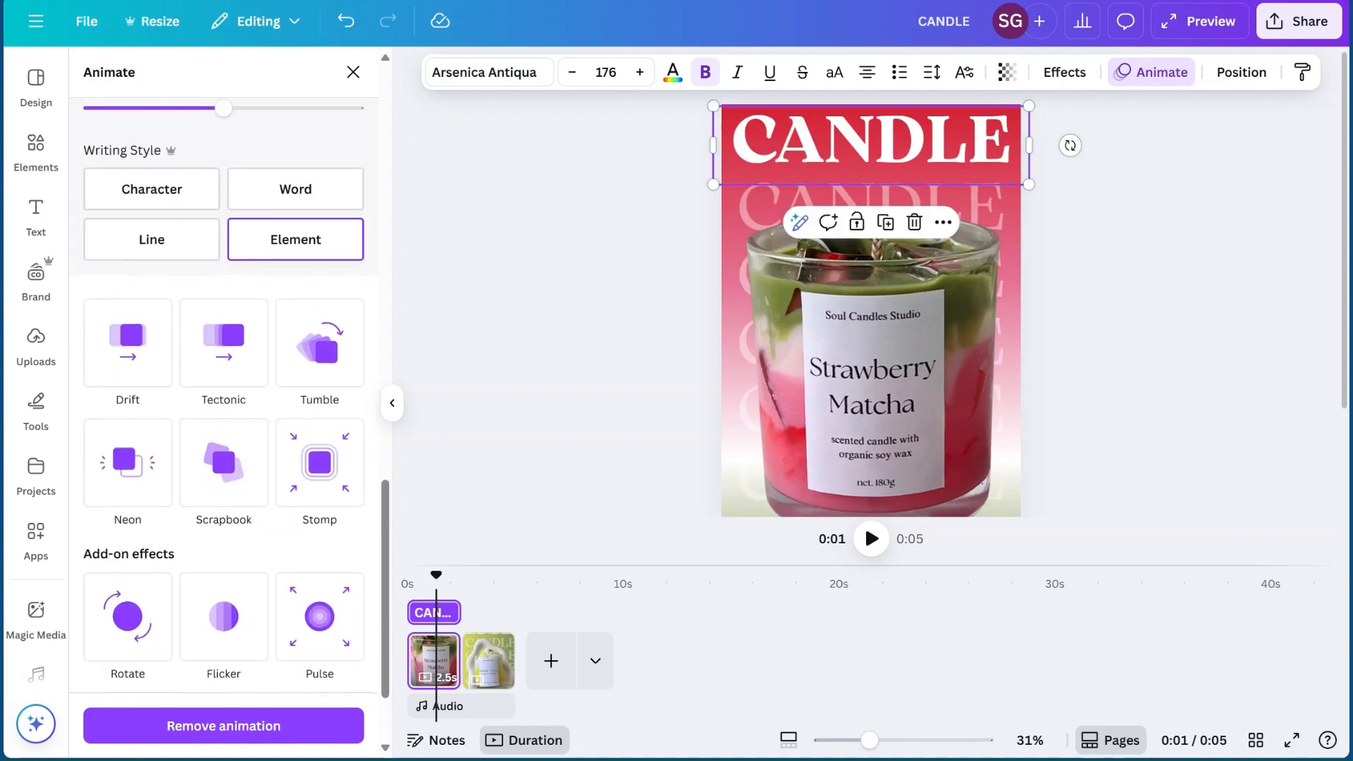
scroll(310, 303, up, 10)
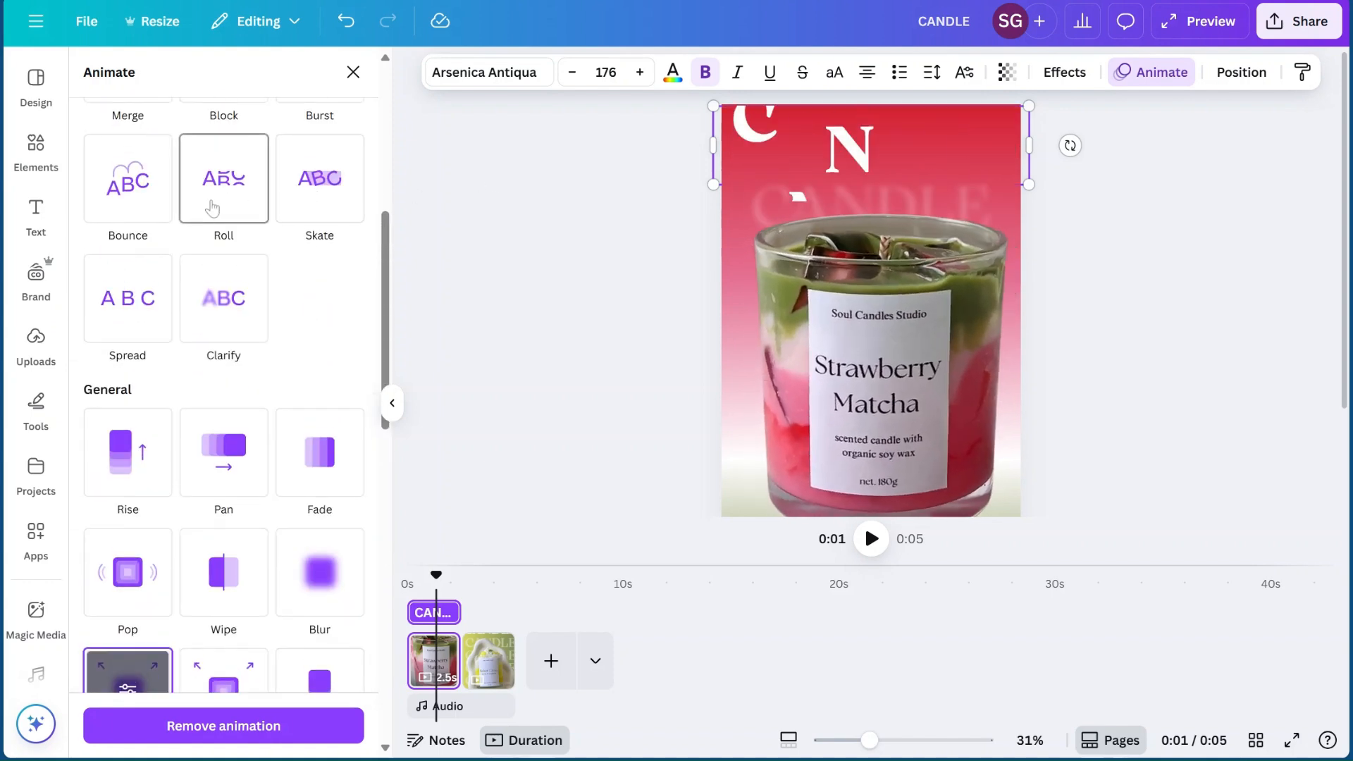
click(201, 204)
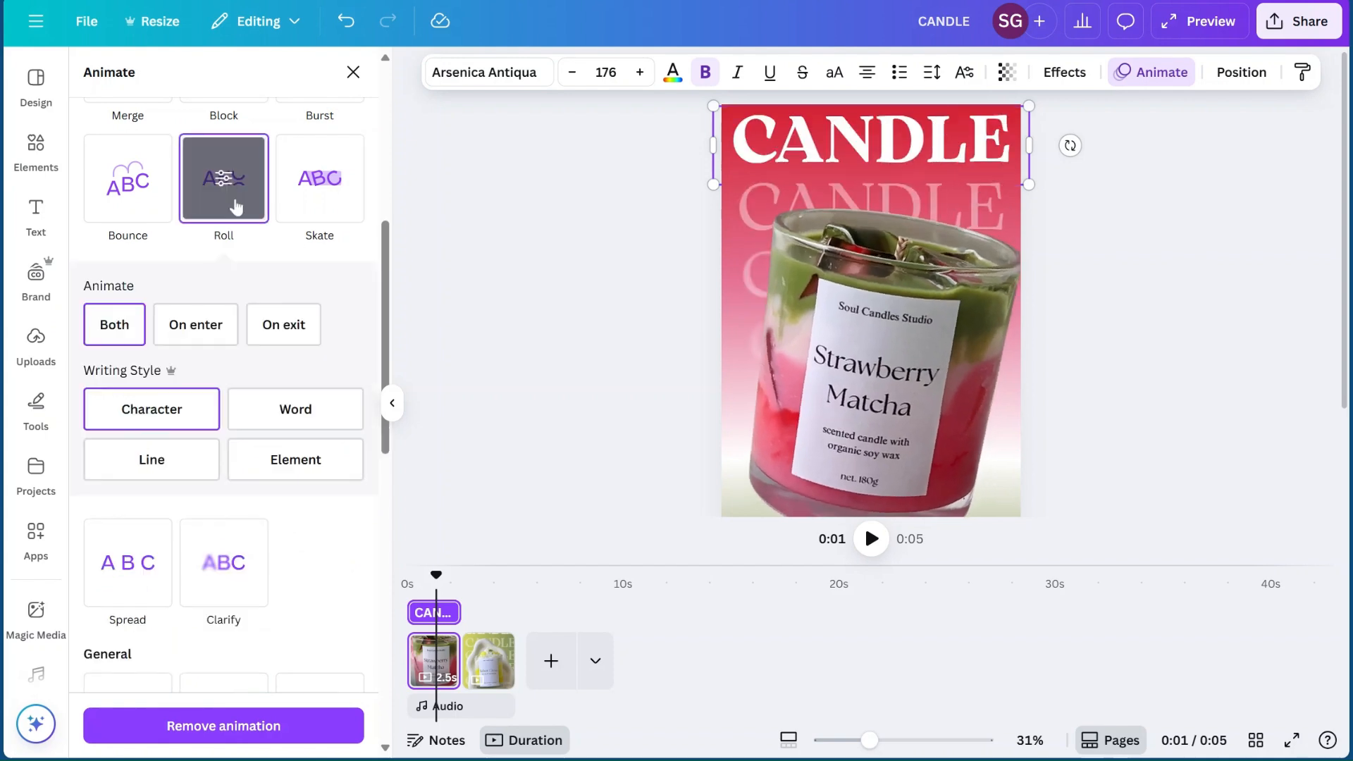
Apply the Pulse add-on effect to the Velvet Citrus candle photo on the second page
scroll(719, 359, down, 2)
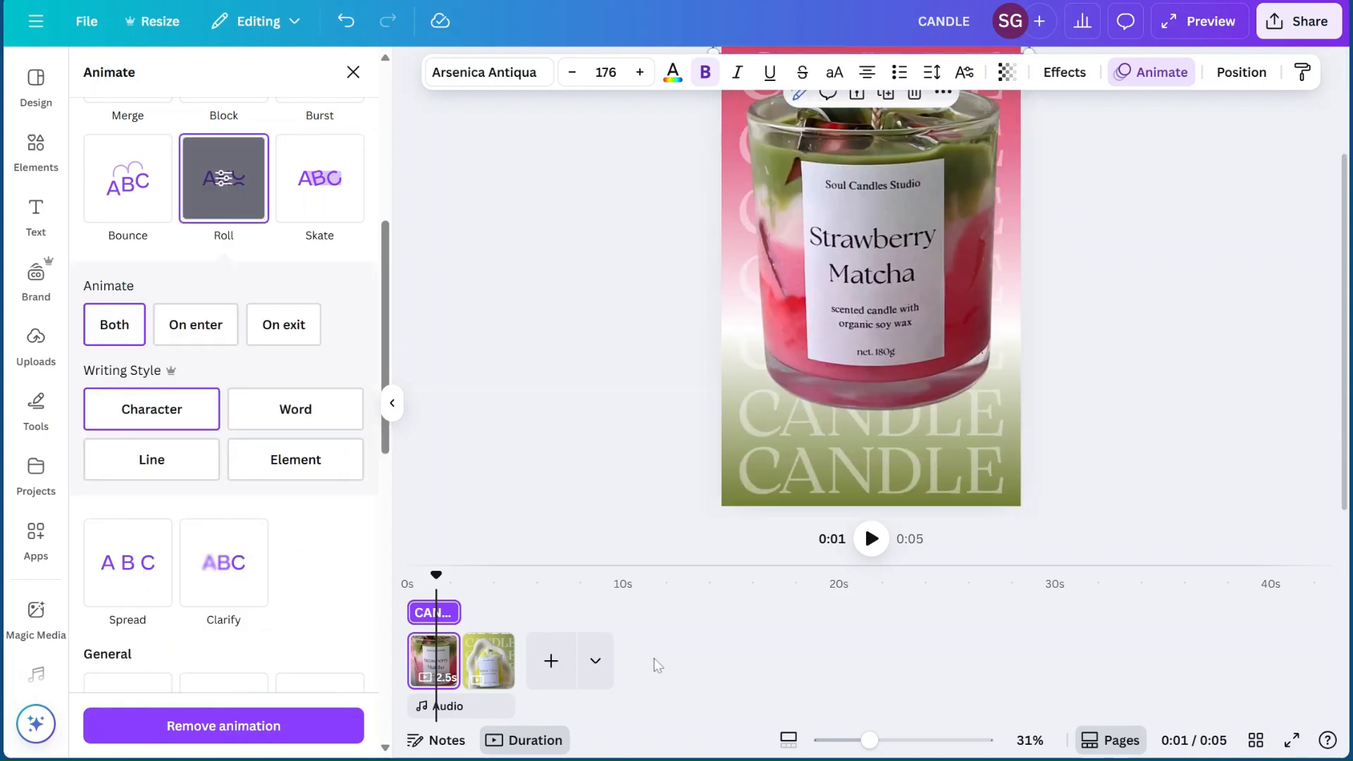
click(477, 647)
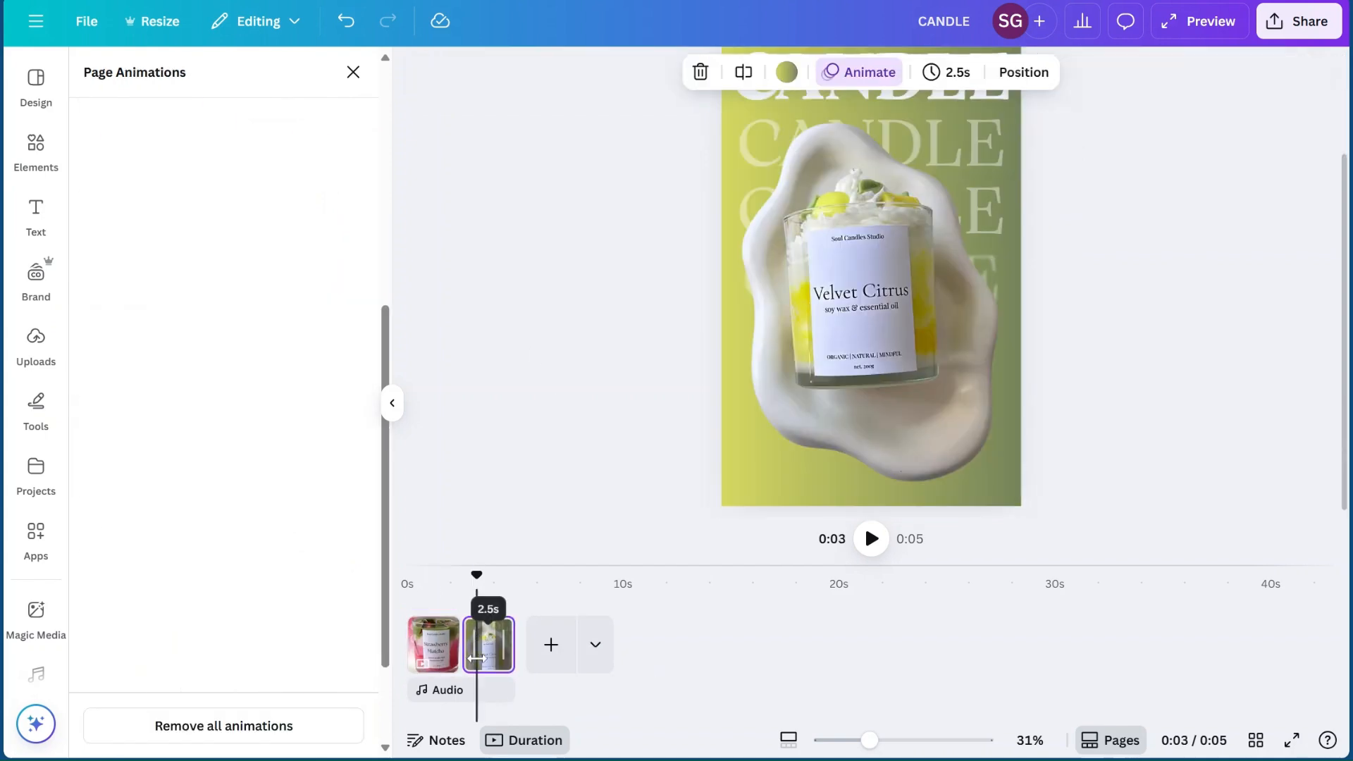
click(918, 322)
scroll(251, 444, down, 10)
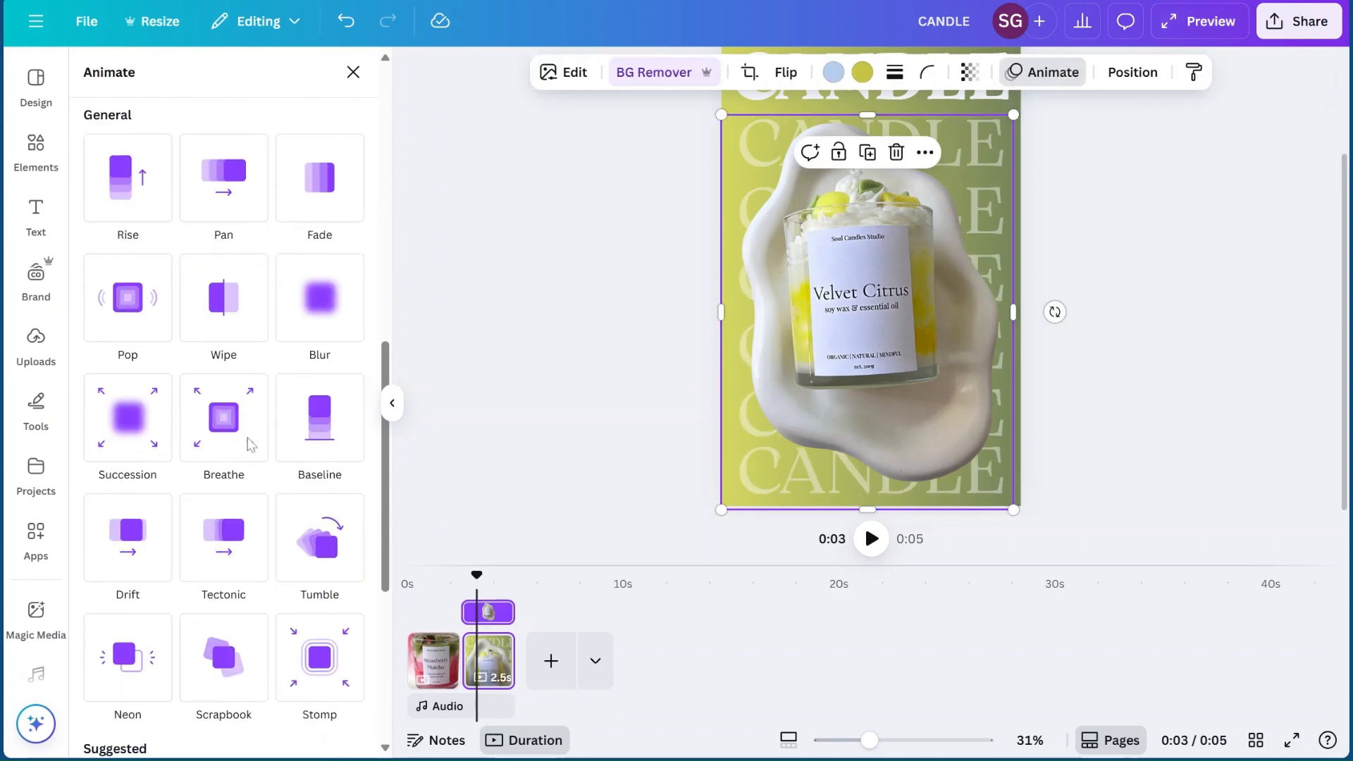
click(319, 557)
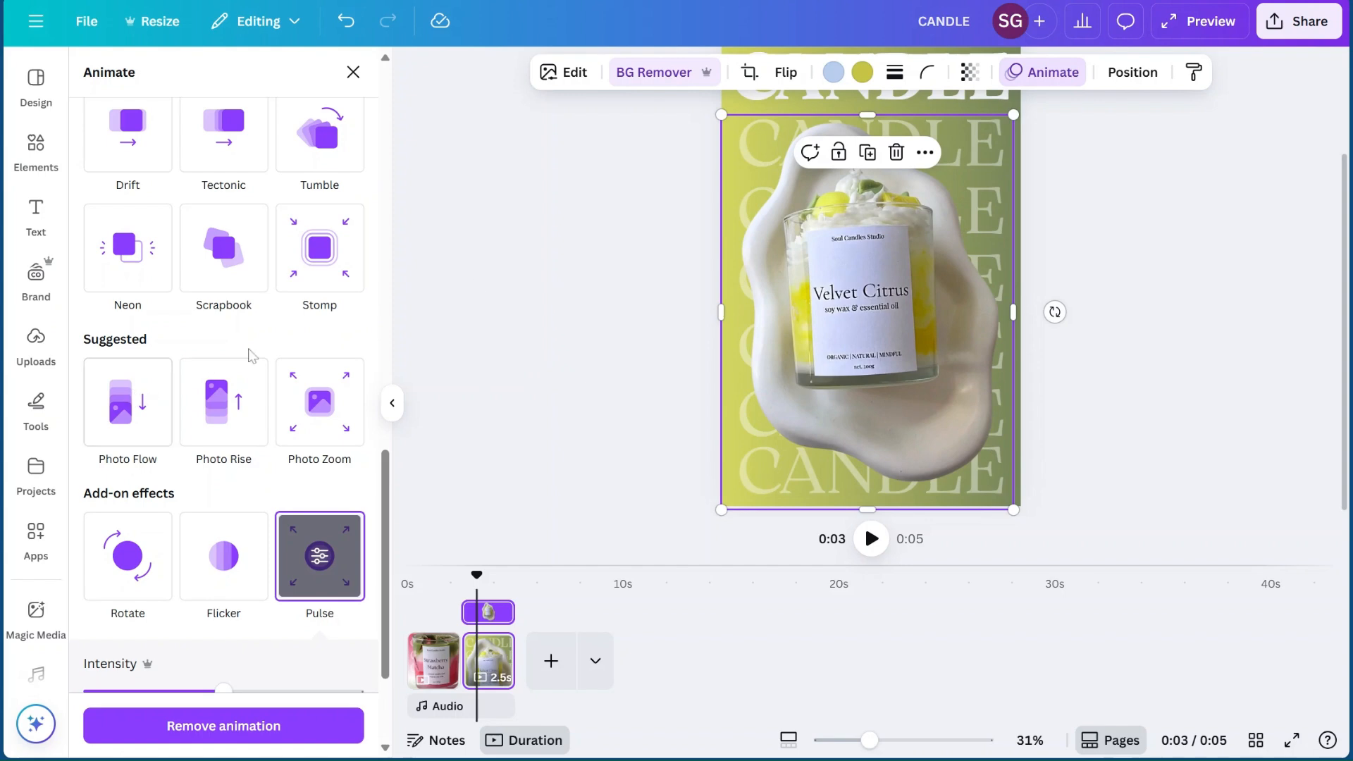
Apply the Roll text animation on enter, by character, to the bold second CANDLE line on the Velvet Citrus page
scroll(252, 355, up, 10)
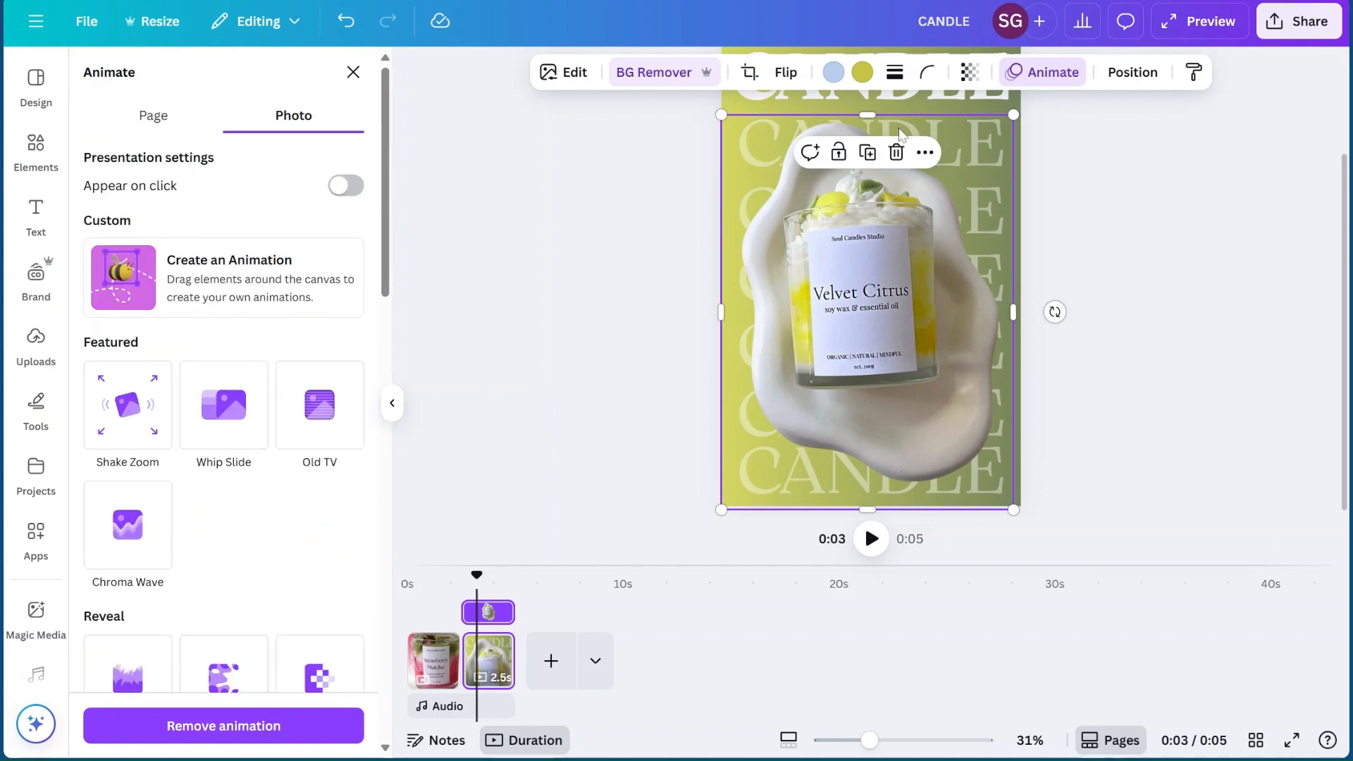
click(900, 136)
scroll(256, 324, up, 10)
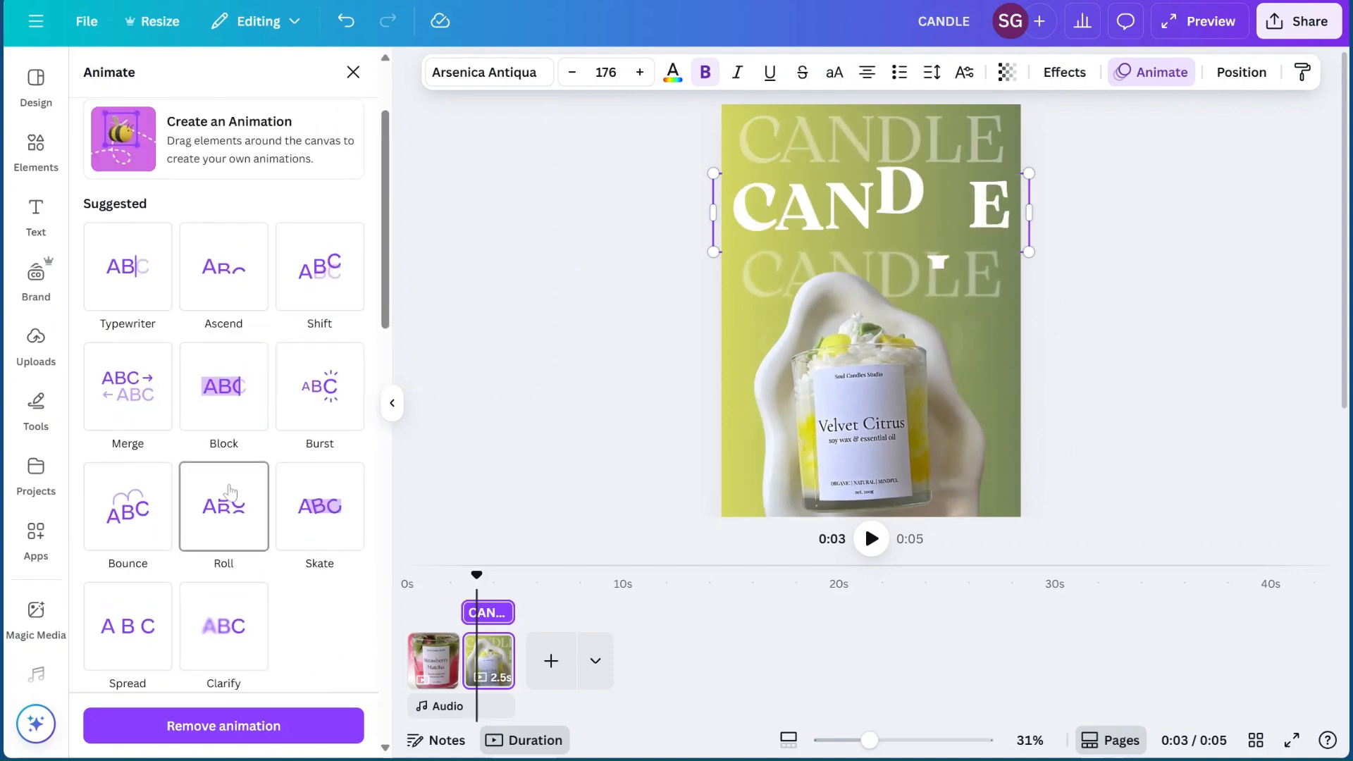
click(232, 491)
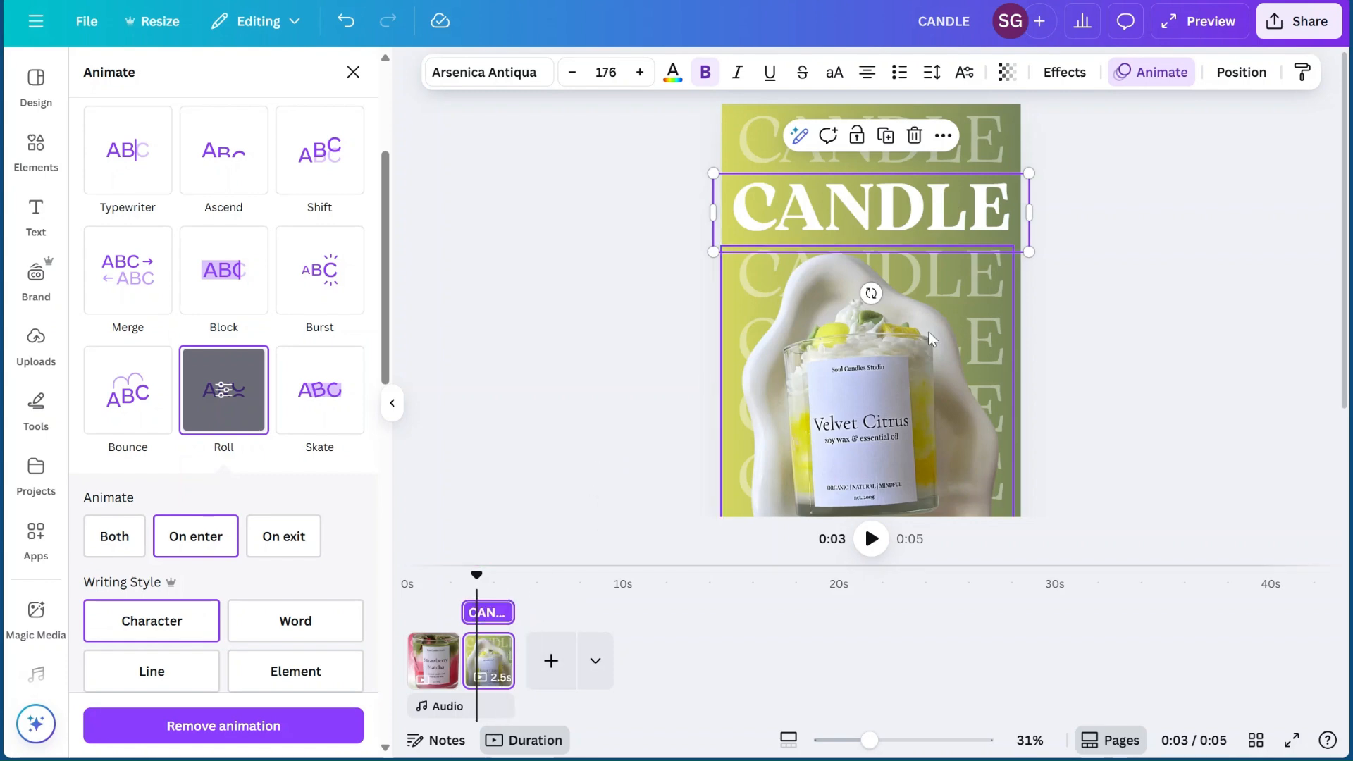
scroll(953, 203, down, 2)
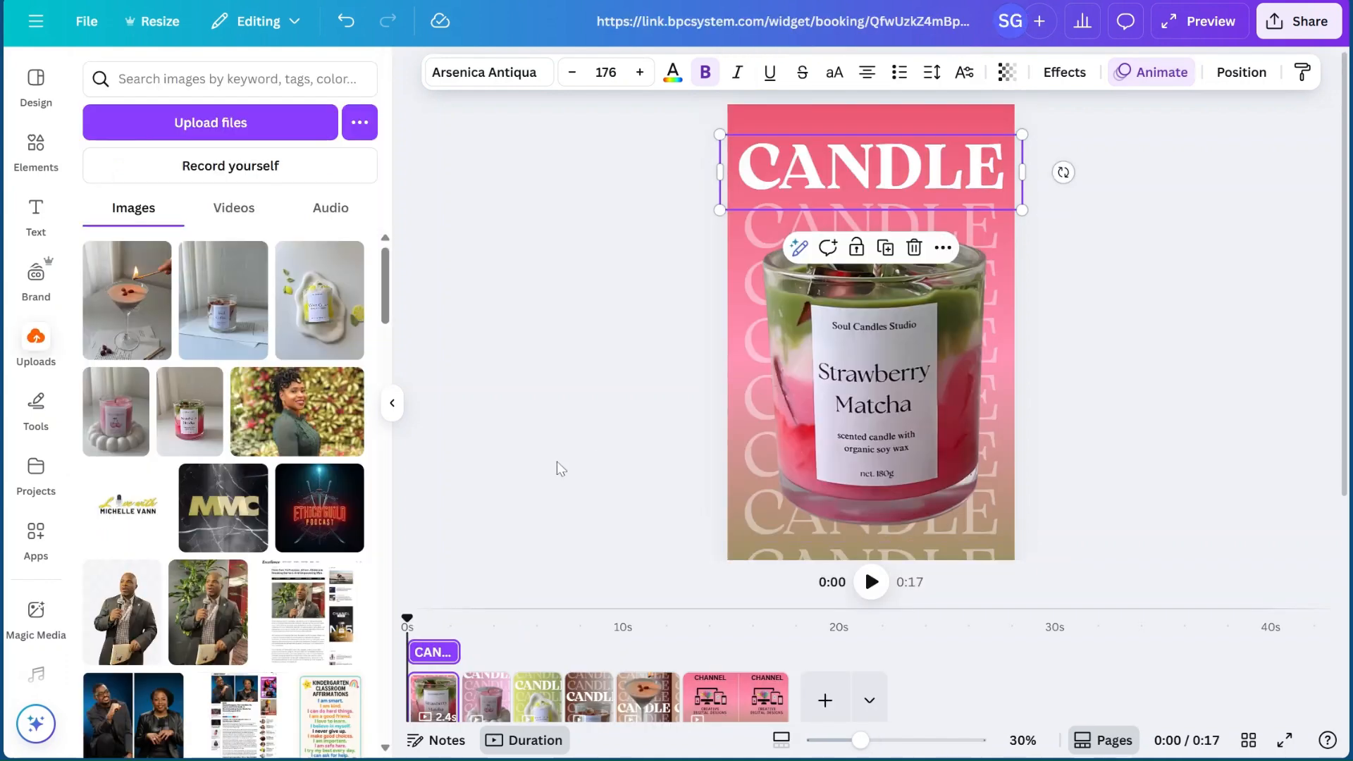
Look through the candle pages of the completed video design and play it back from the beginning
scroll(560, 469, down, 2)
scroll(560, 469, up, 2)
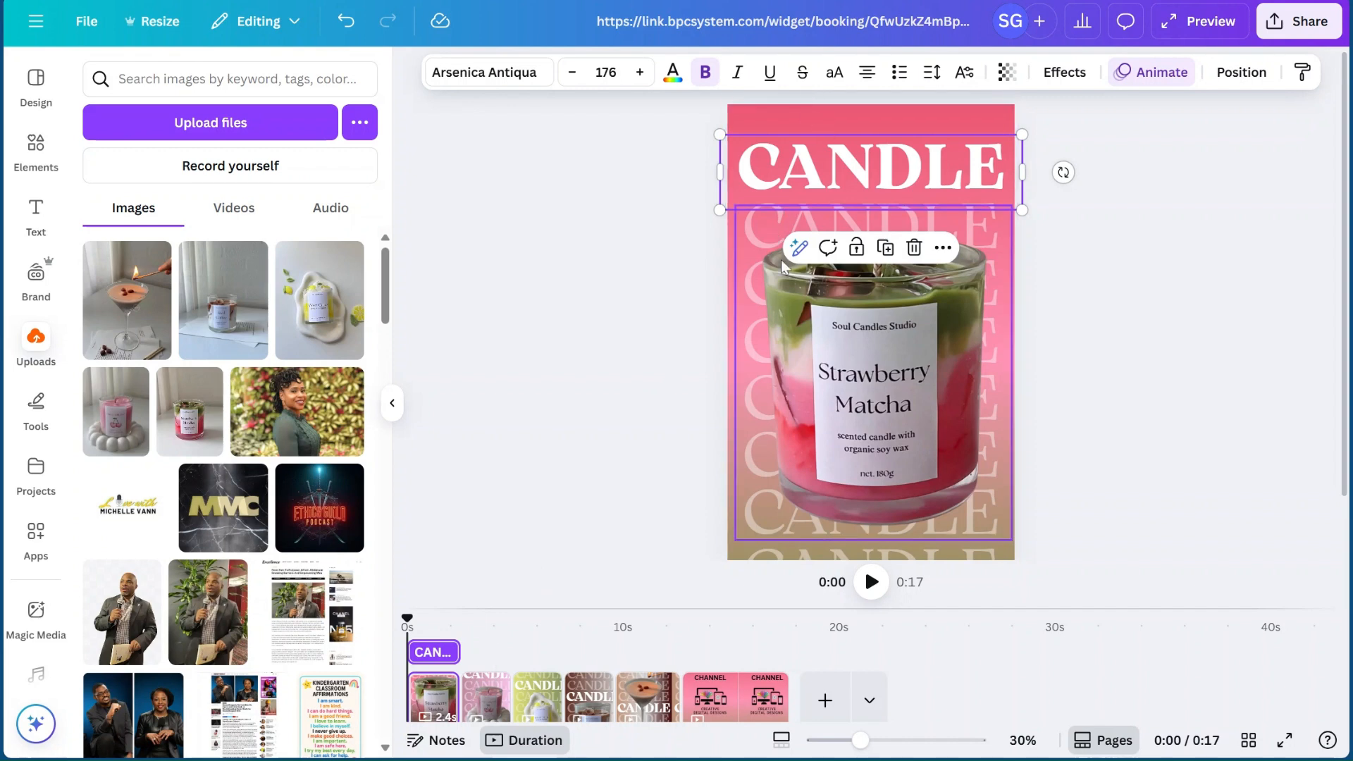
scroll(784, 265, down, 2)
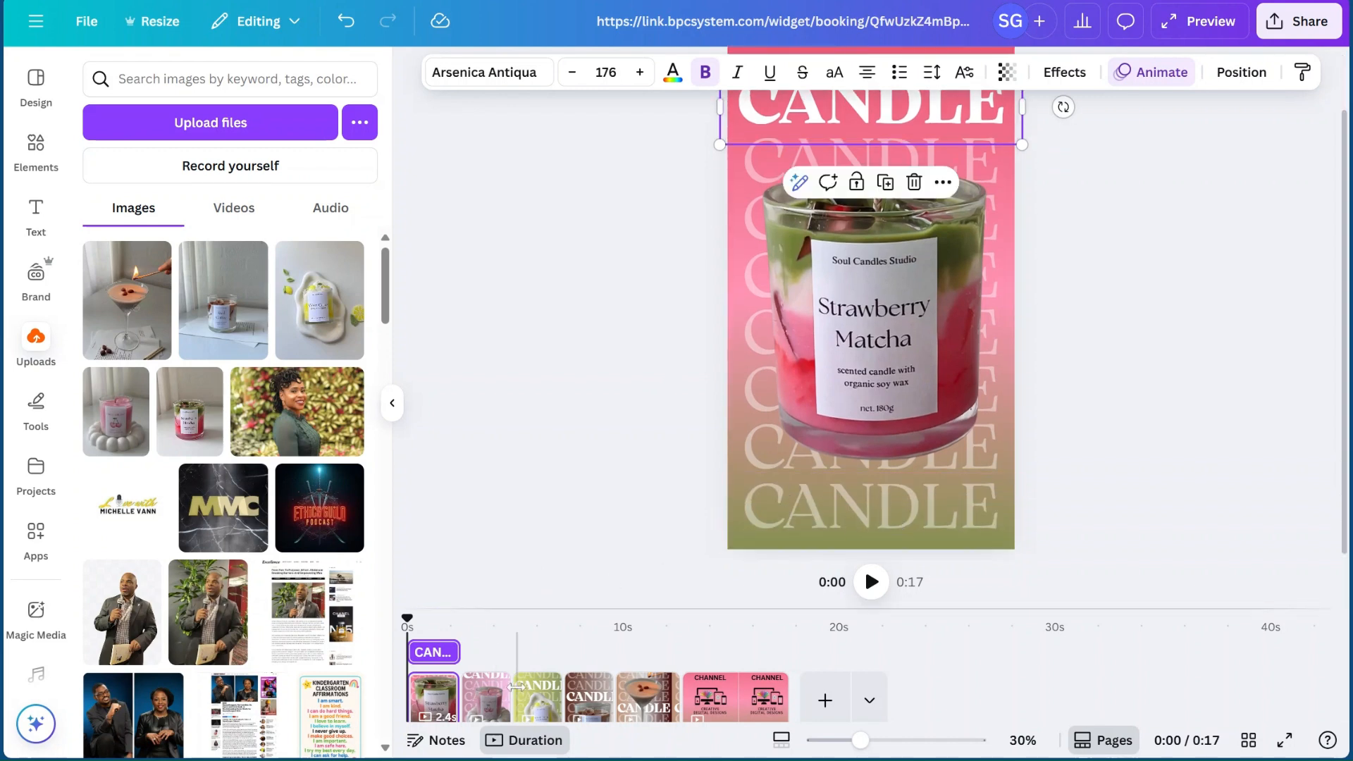
click(478, 698)
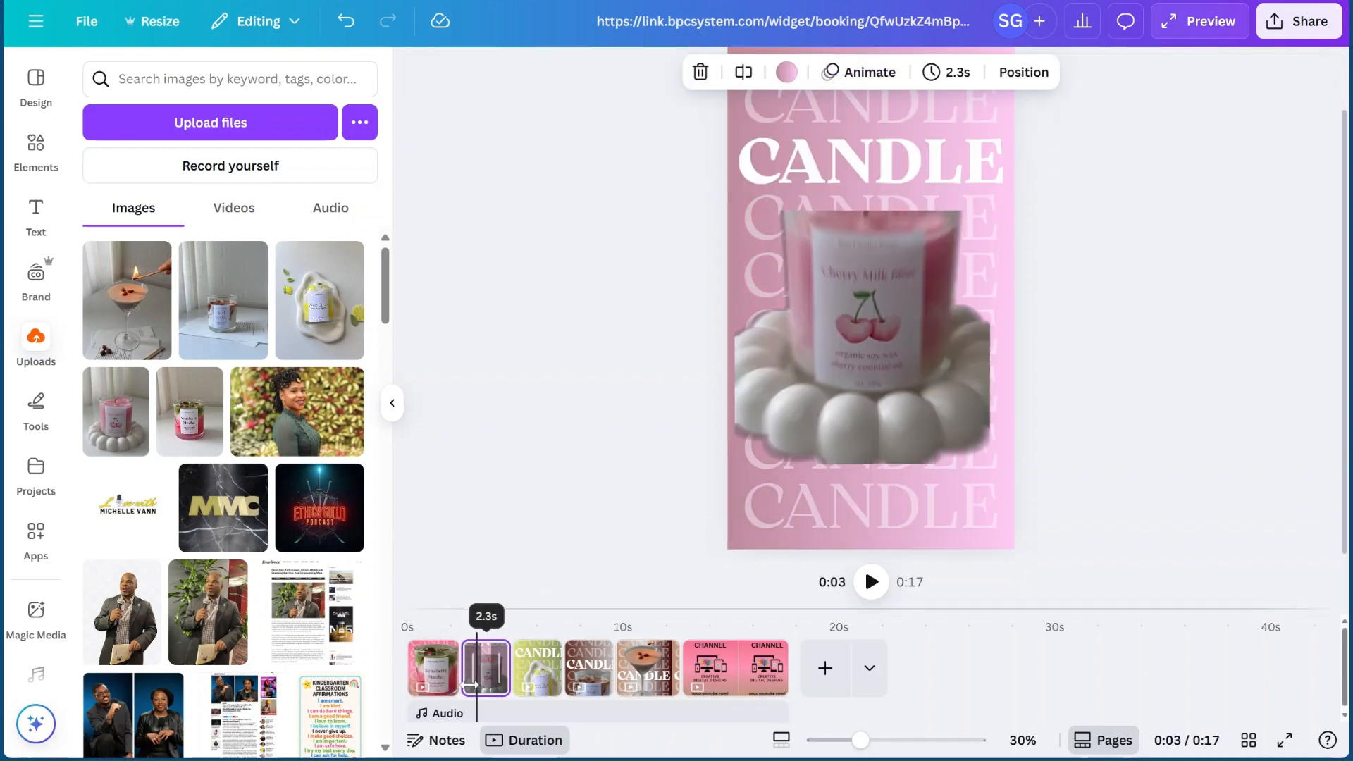
scroll(886, 259, up, 2)
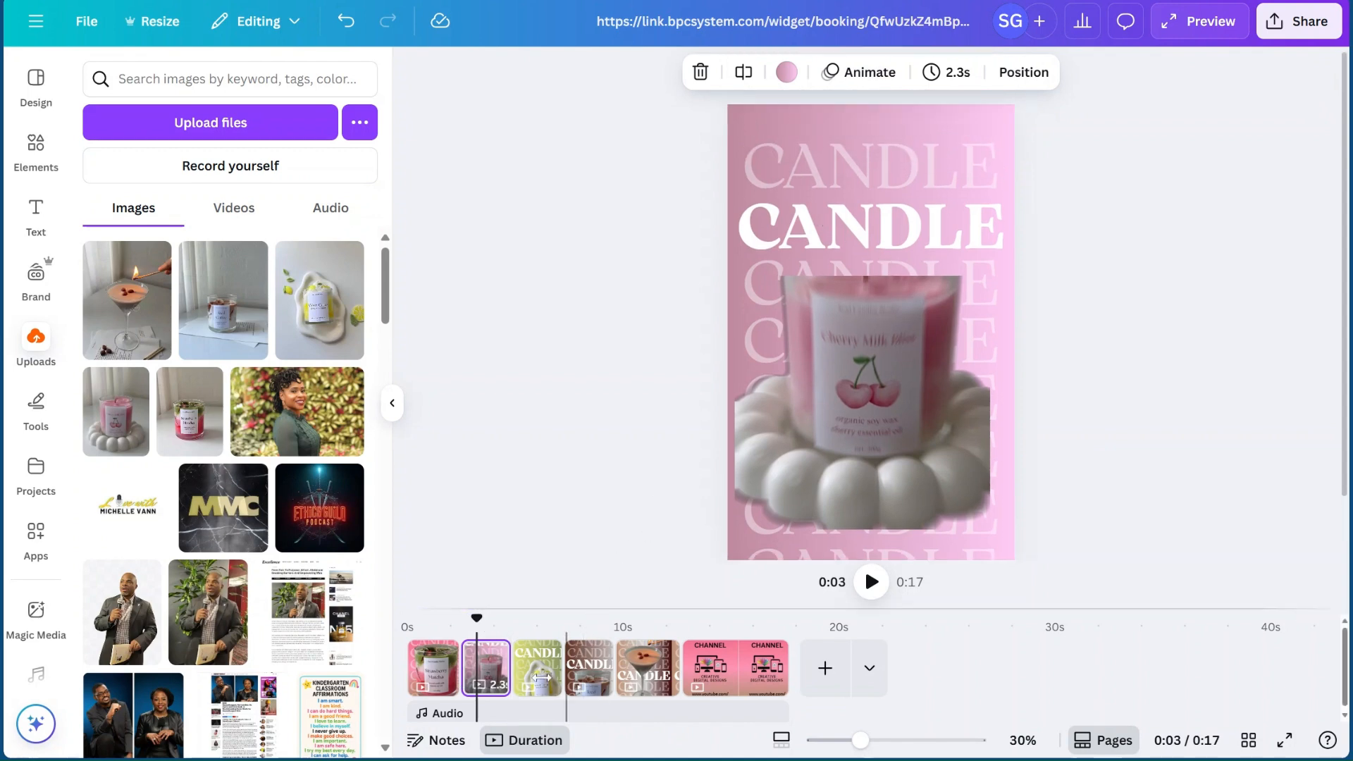
click(543, 657)
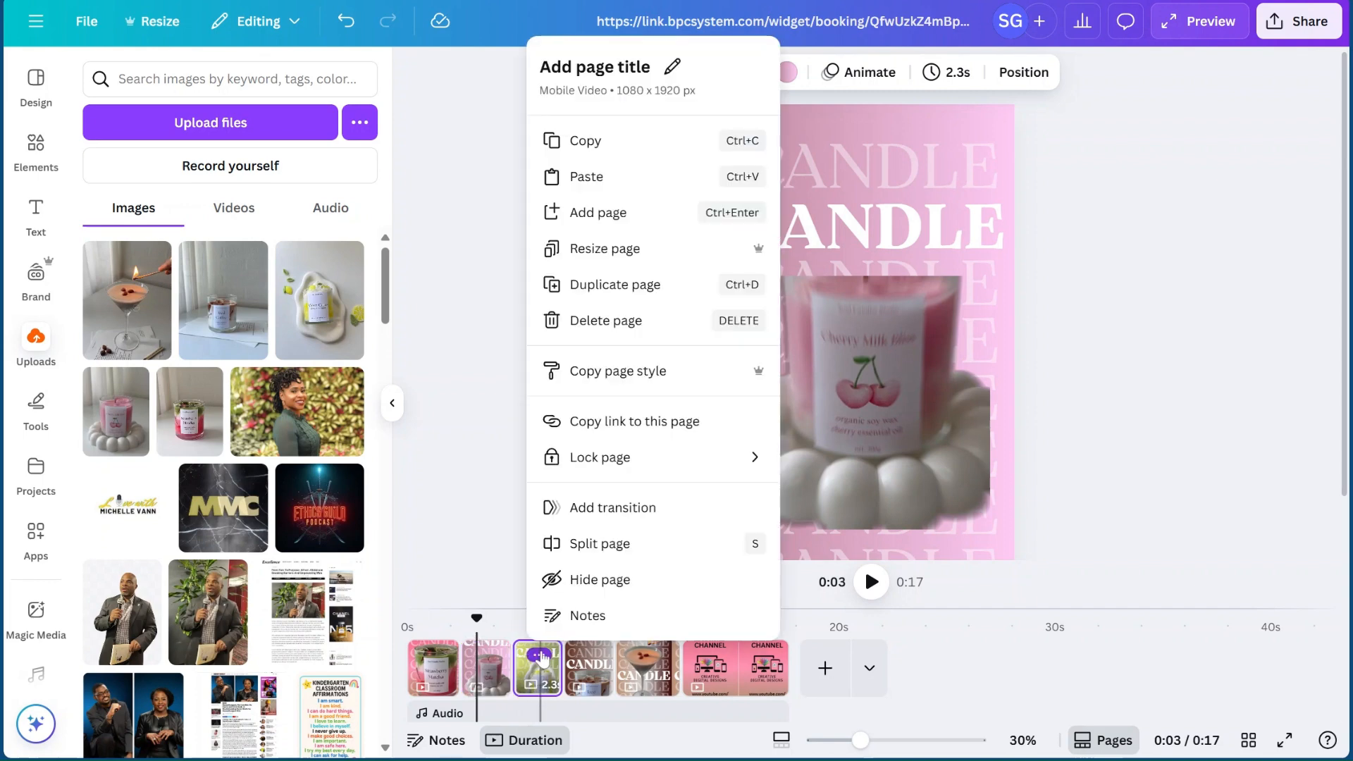
click(585, 662)
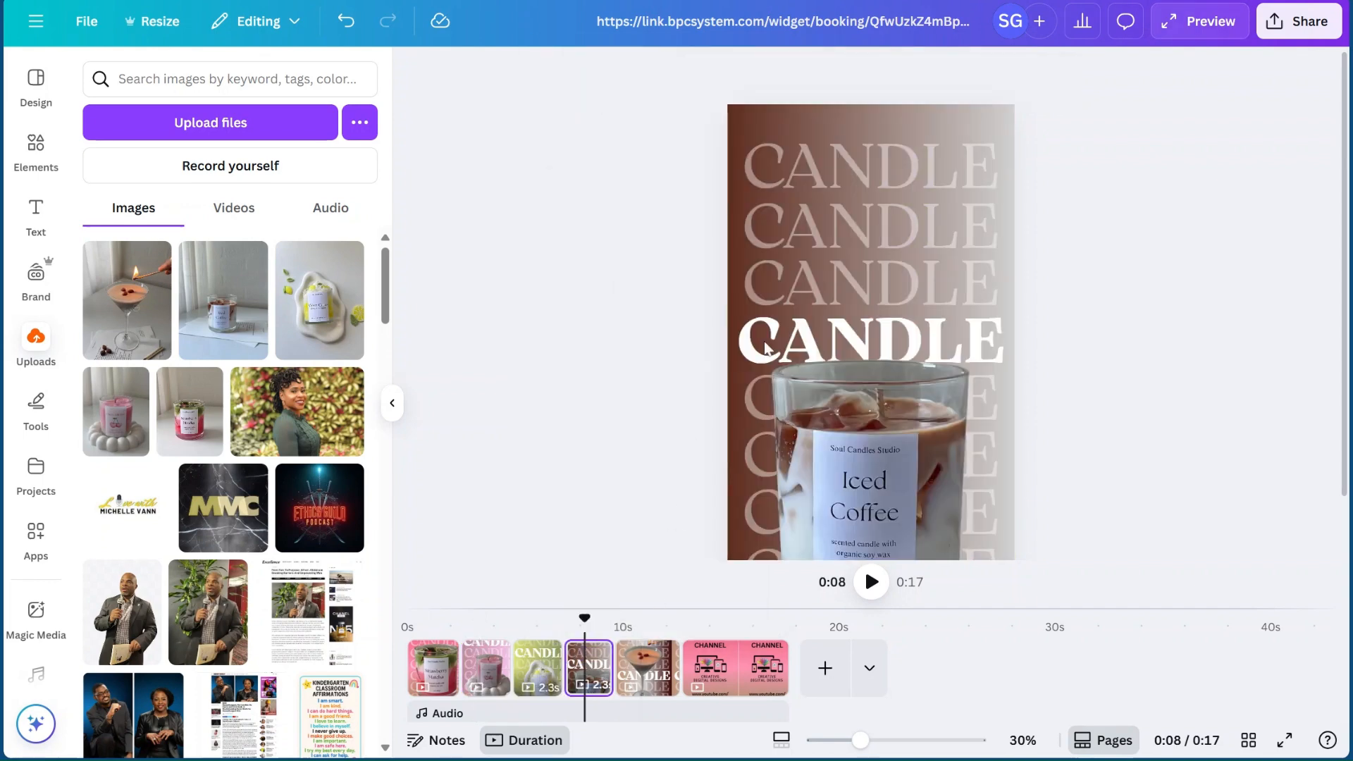
scroll(766, 348, down, 2)
click(645, 670)
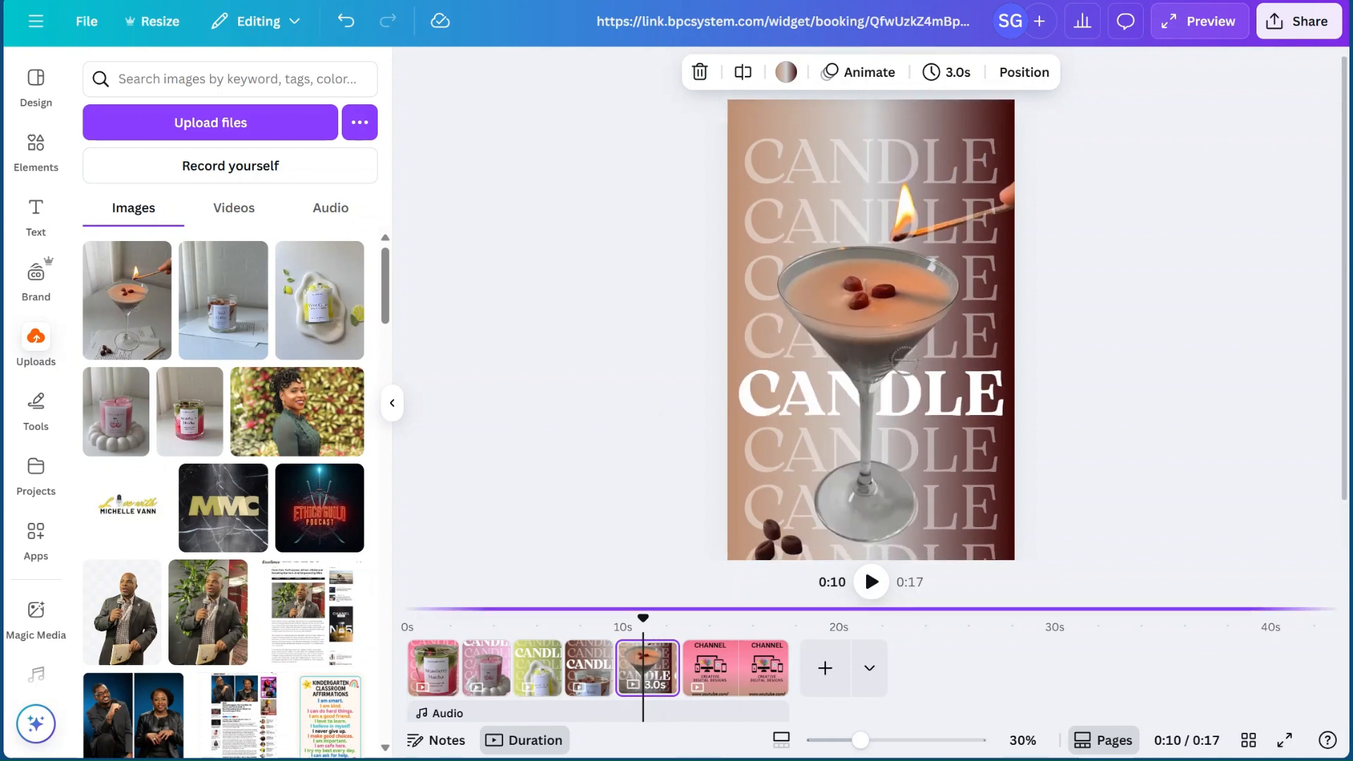
drag(643, 618, 405, 630)
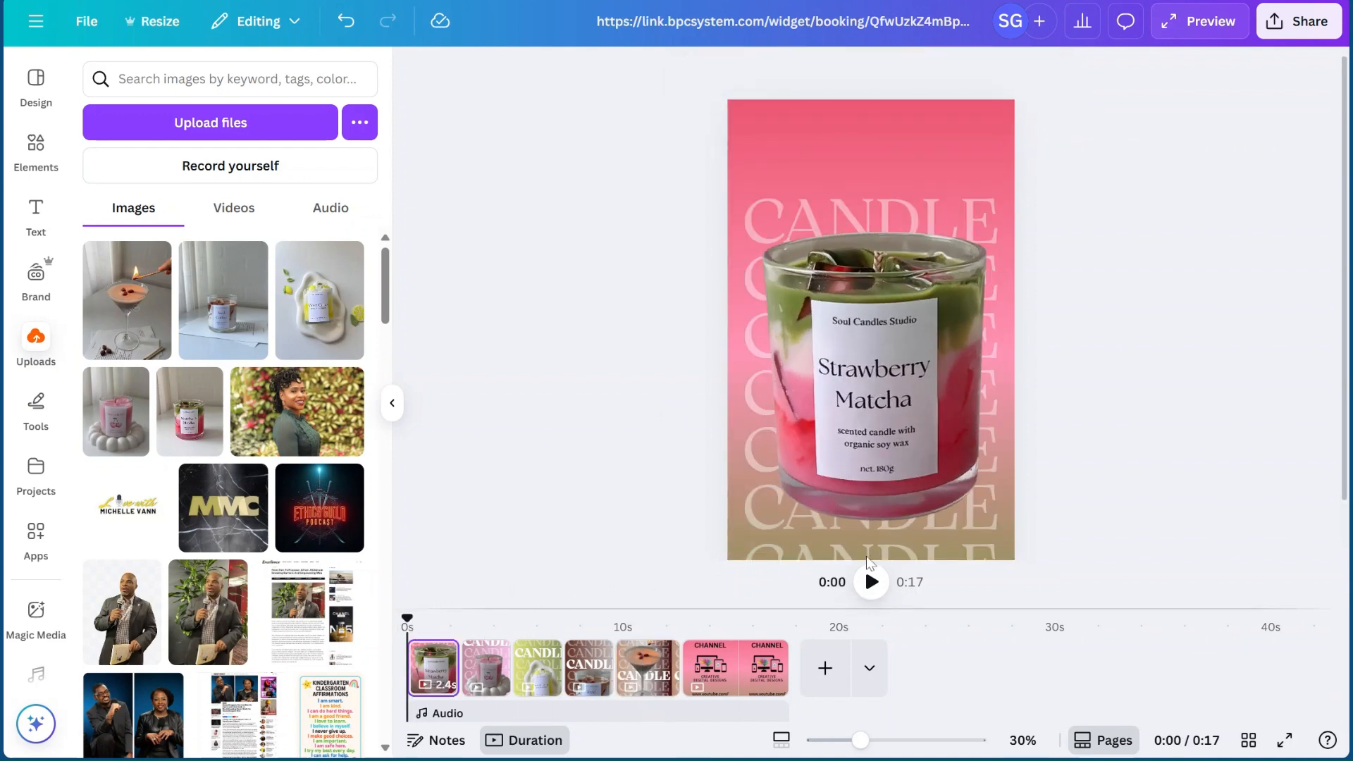
click(877, 588)
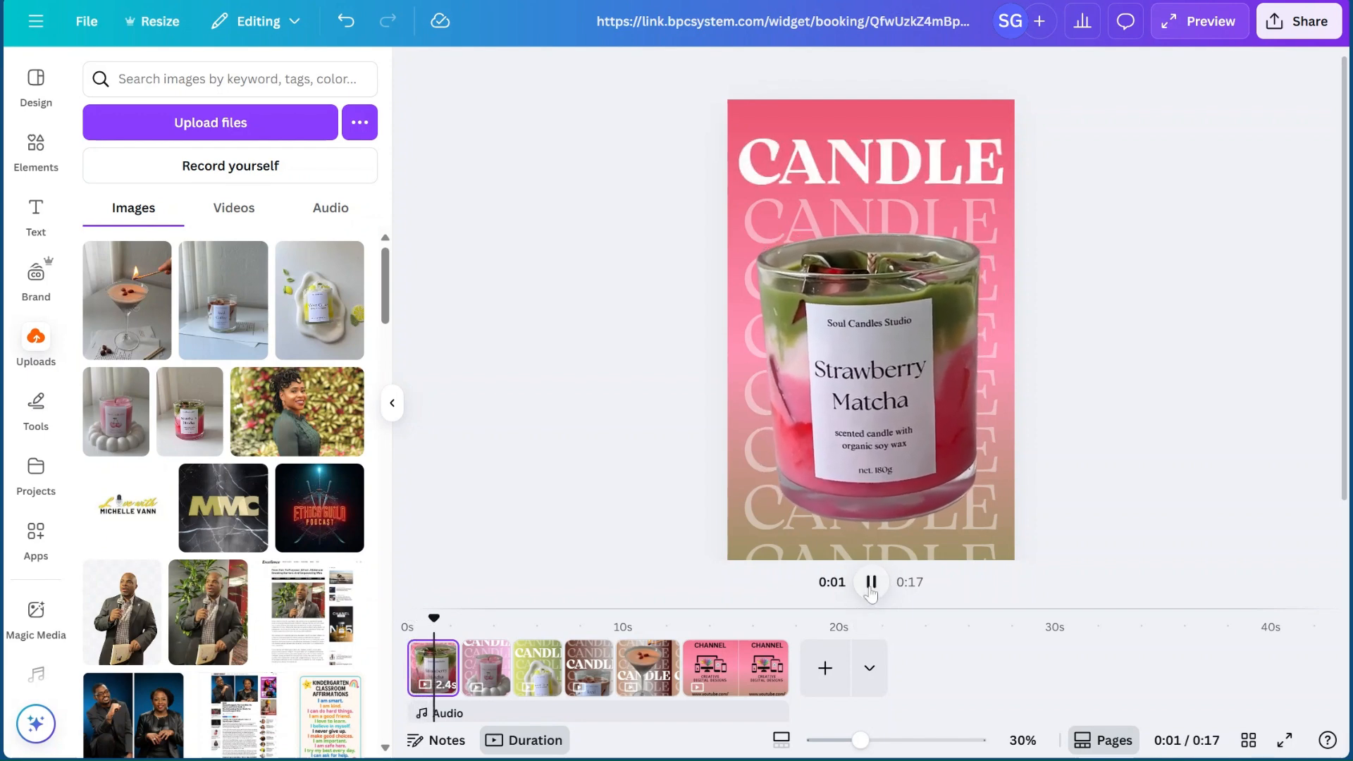